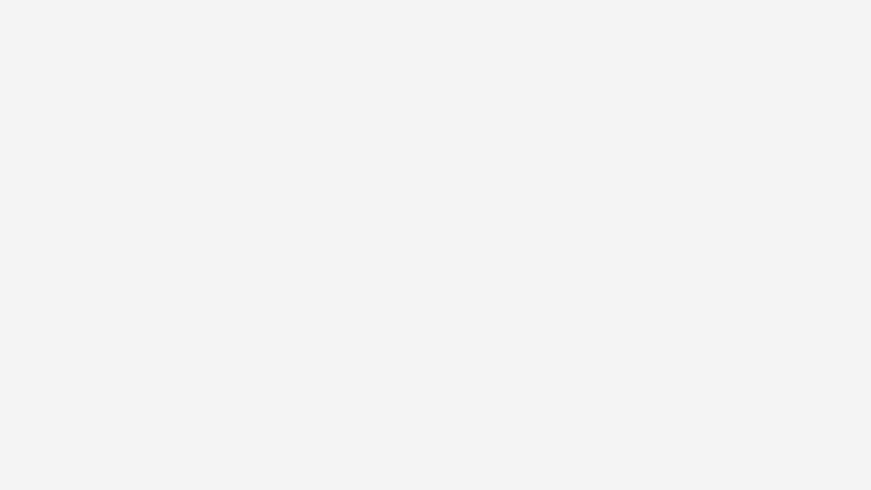
Zoom in and orbit around the arm model to inspect it.
scroll(480, 293, "up", 1)
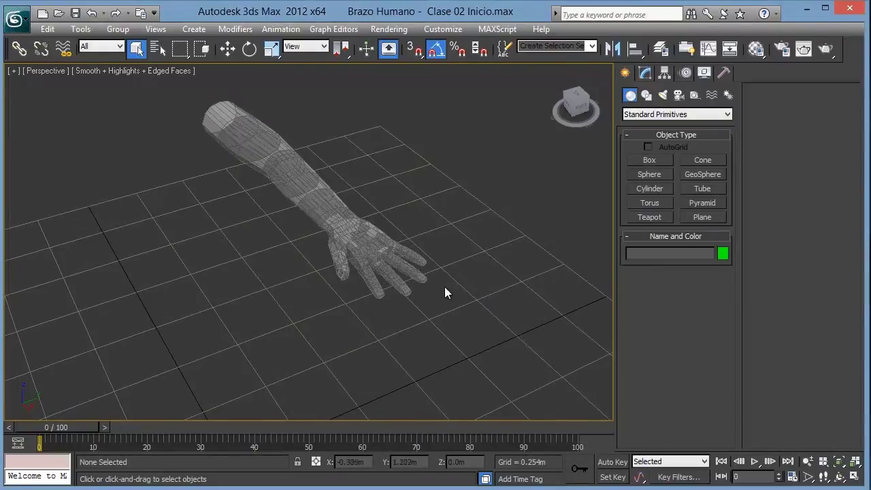
mouse_move(347, 257)
middle_mouse_down("alt")
mouse_move(389, 276)
mouse_move(219, 144)
middle_mouse_up("alt")
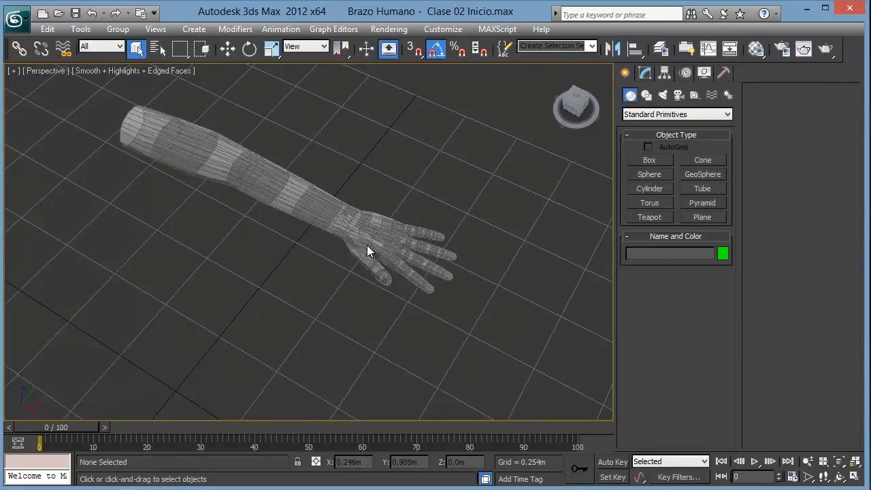
scroll(367, 244, "up", 2)
mouse_move(409, 251)
middle_mouse_down("alt")
mouse_move(355, 198)
mouse_move(340, 194)
mouse_move(357, 221)
mouse_move(378, 213)
mouse_move(377, 230)
middle_mouse_up("alt")
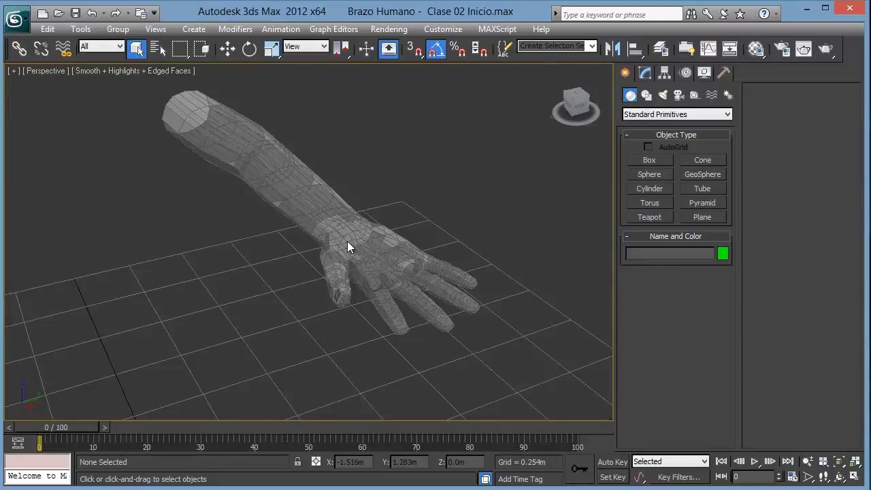
Switch to the Top view, hide the grid, and frame the arm near the top.
key("t")
key("z")
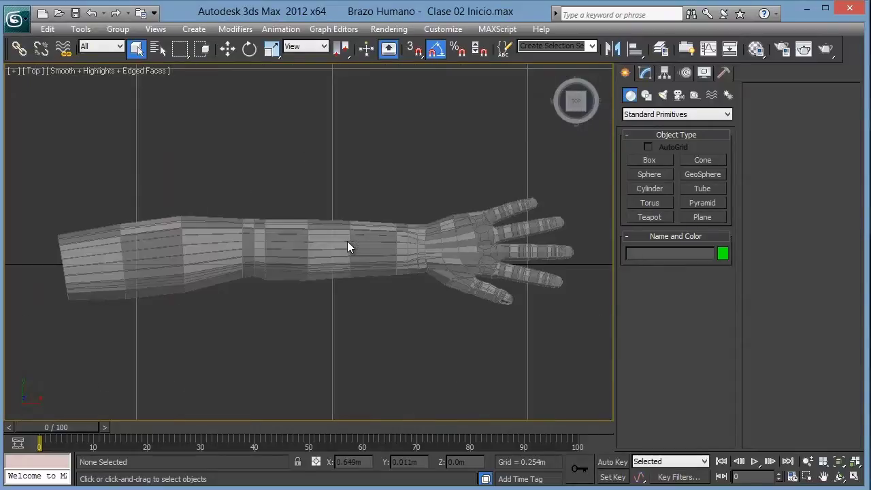
middle_click_drag(347, 241, 395, 262)
scroll(375, 219, "down", 3)
scroll(376, 216, "down", 3)
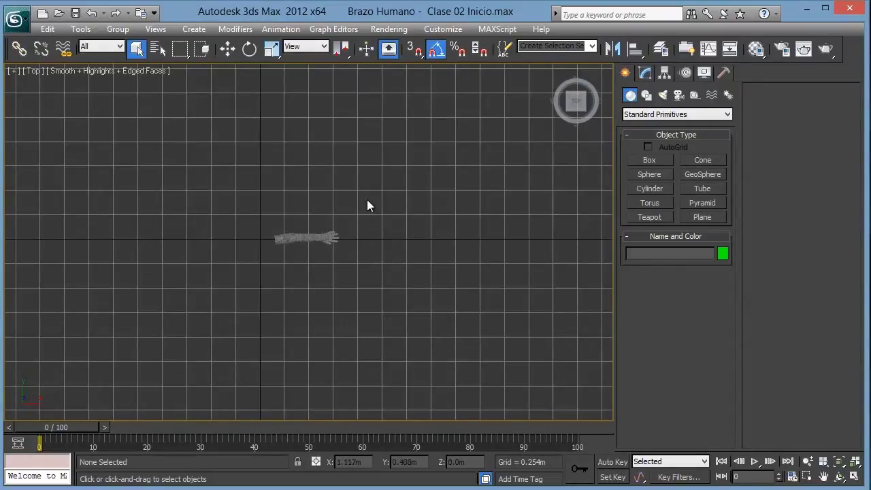
key("g")
key("z")
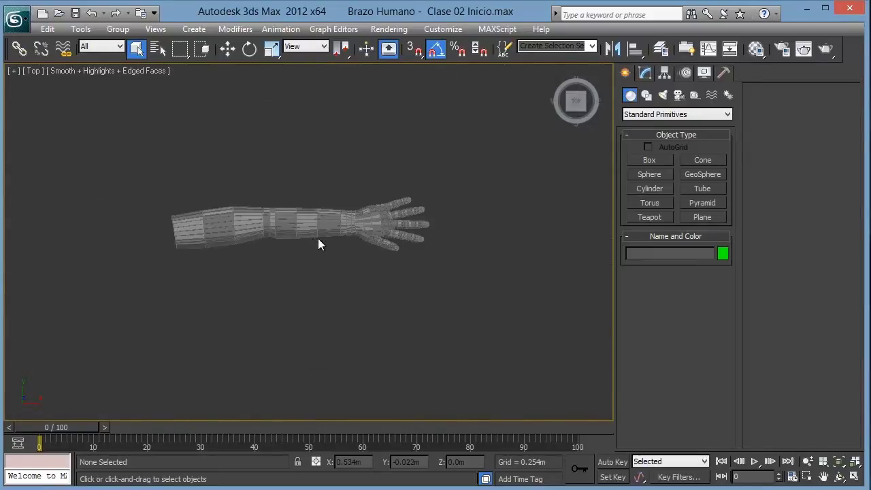
middle_click_drag(319, 238, 324, 163)
middle_click_drag(335, 260, 334, 214)
scroll(334, 213, "down", 2)
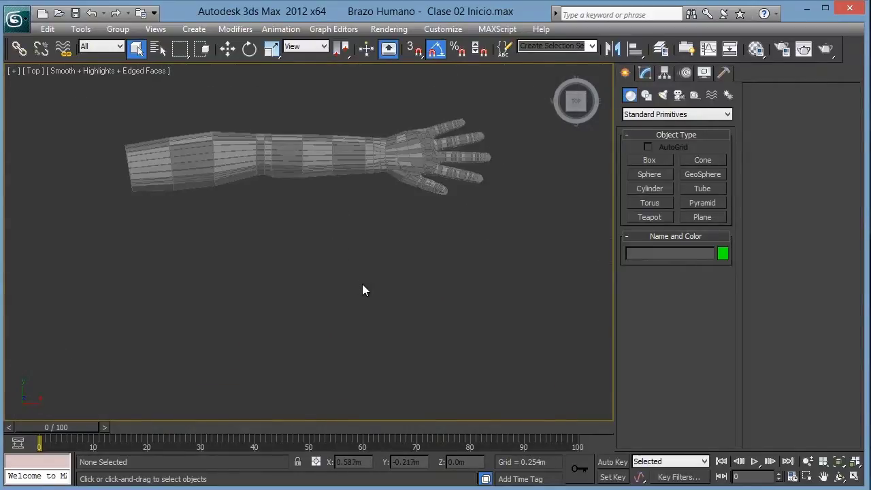
middle_click_drag(361, 287, 369, 266)
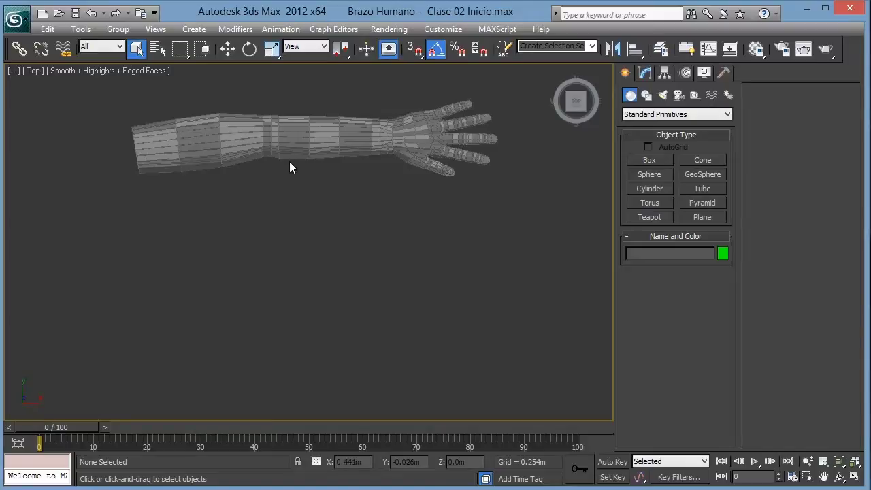
Open Bone Tools from the quad menu and park its window at the left edge.
right_click(327, 213)
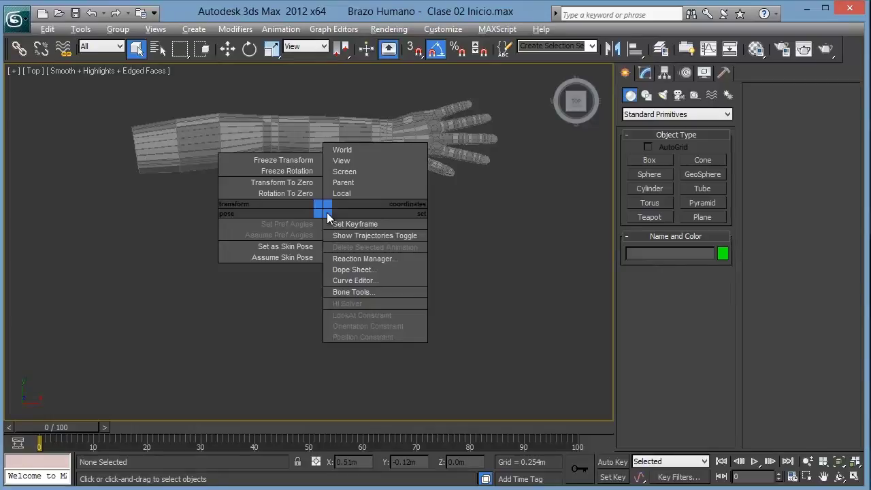
left_click(344, 292)
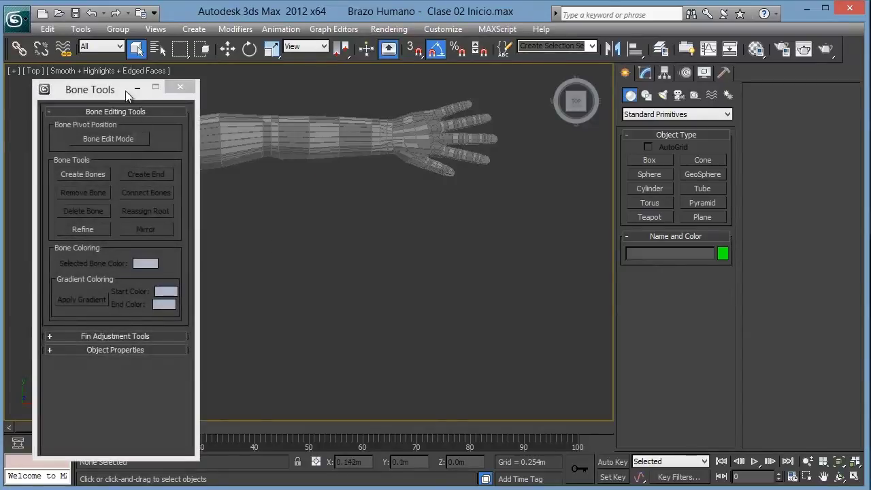
left_click_drag(127, 95, 425, 84)
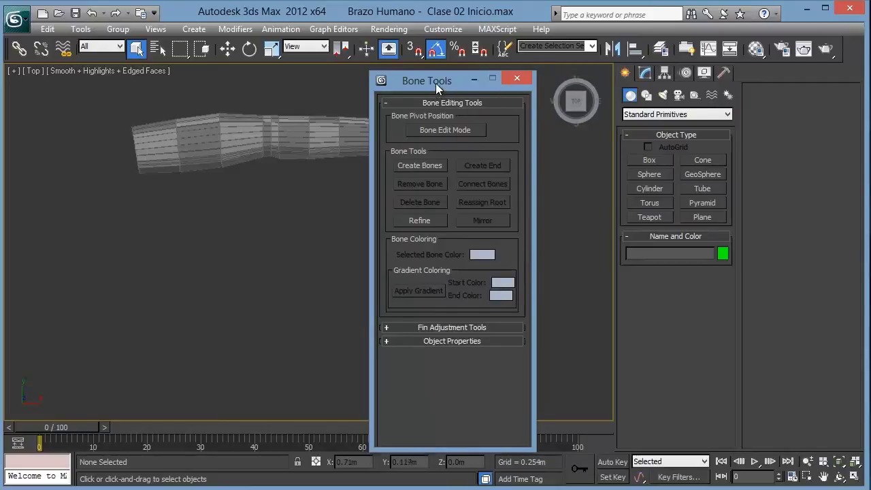
left_click_drag(435, 83, 82, 68)
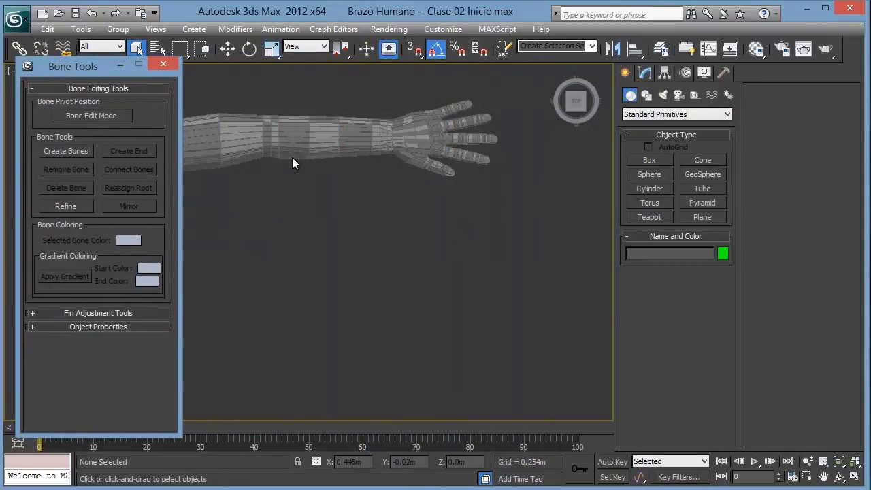
scroll(357, 165, "down", 1)
scroll(277, 166, "up", 2)
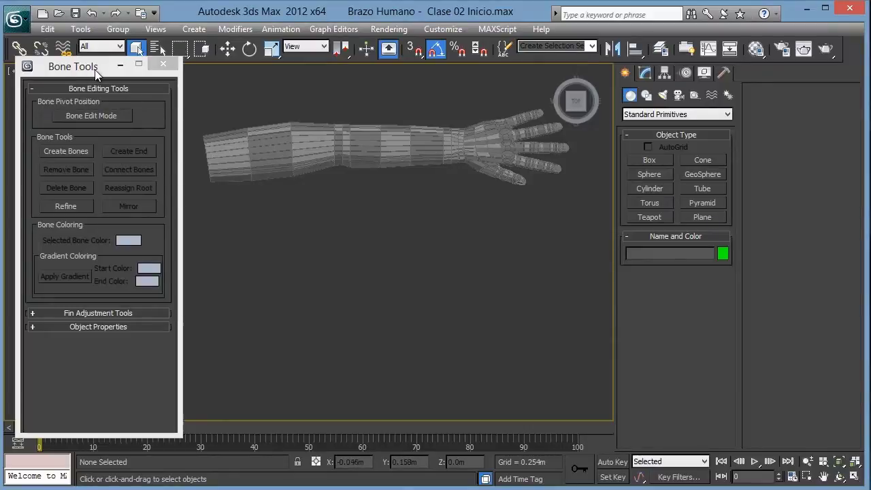
Draw a three-point test bone chain with an end bone below the arm, then deselect it.
left_click(75, 153)
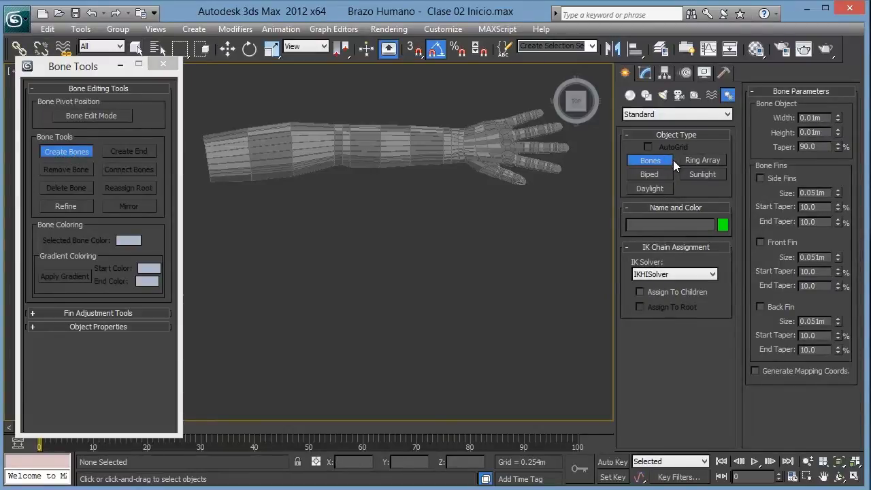
scroll(315, 225, "down", 1)
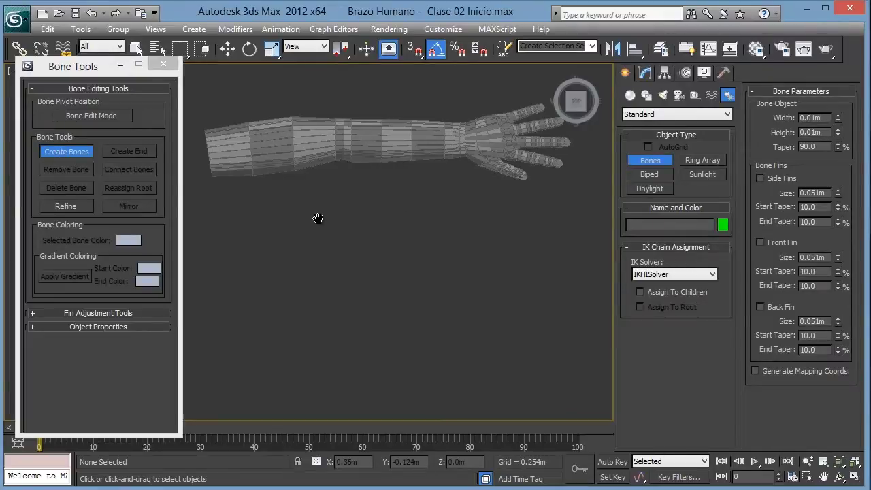
scroll(318, 217, "down", 2)
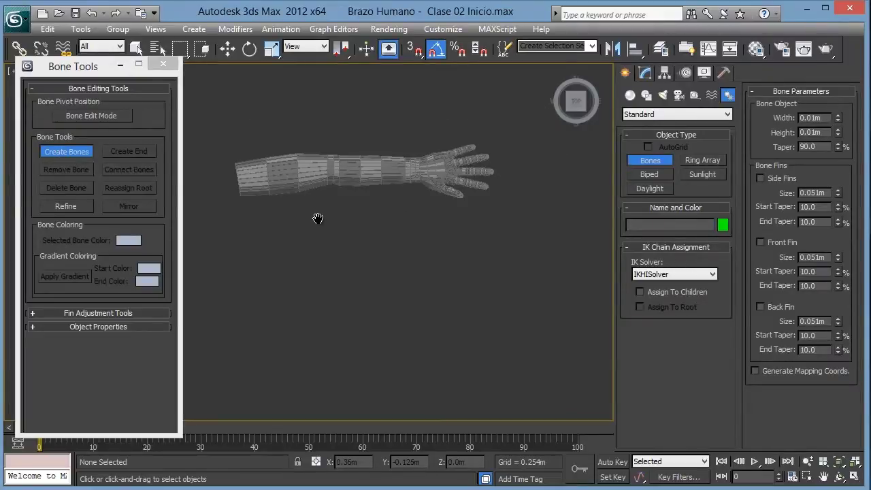
scroll(317, 217, "up", 2)
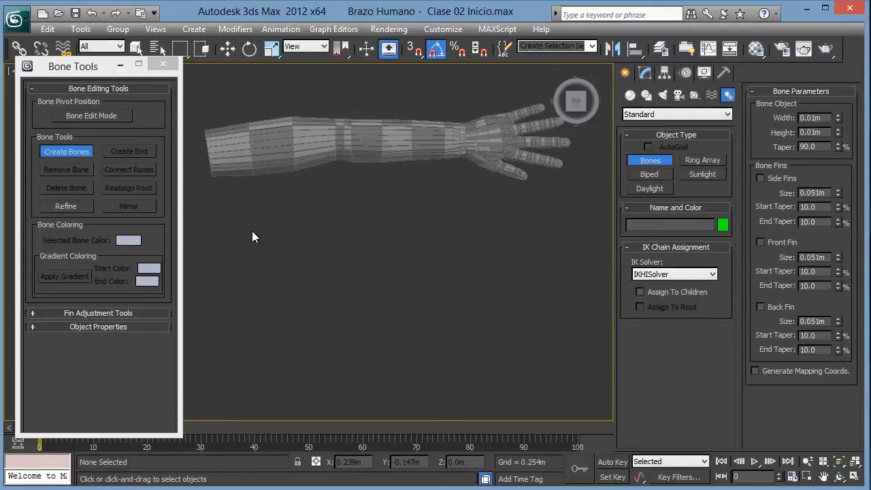
left_click(205, 242)
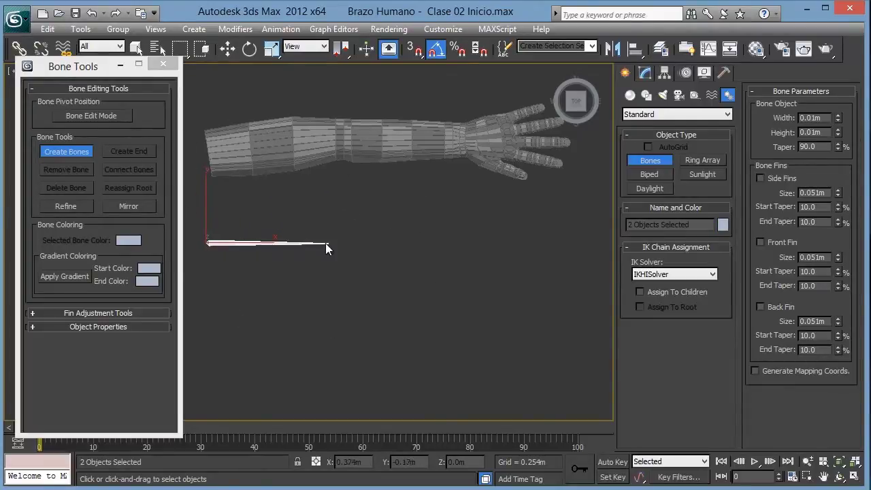
left_click(349, 217)
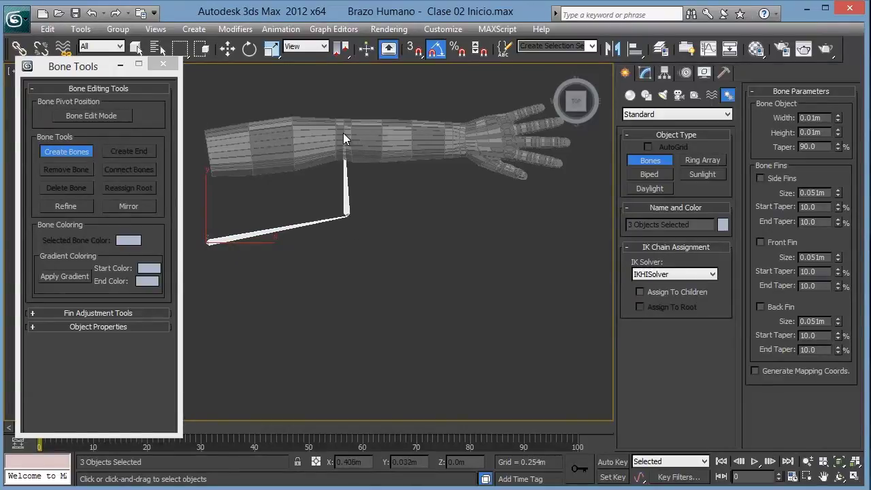
left_click(465, 224)
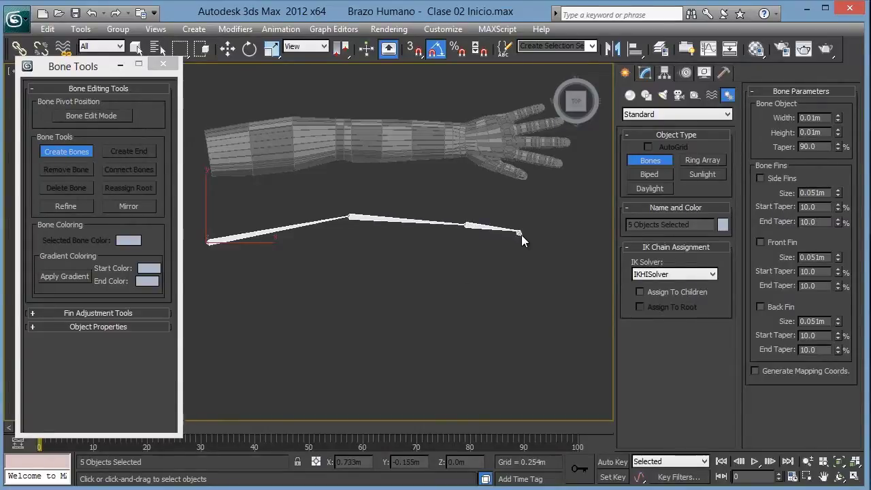
right_click(521, 234)
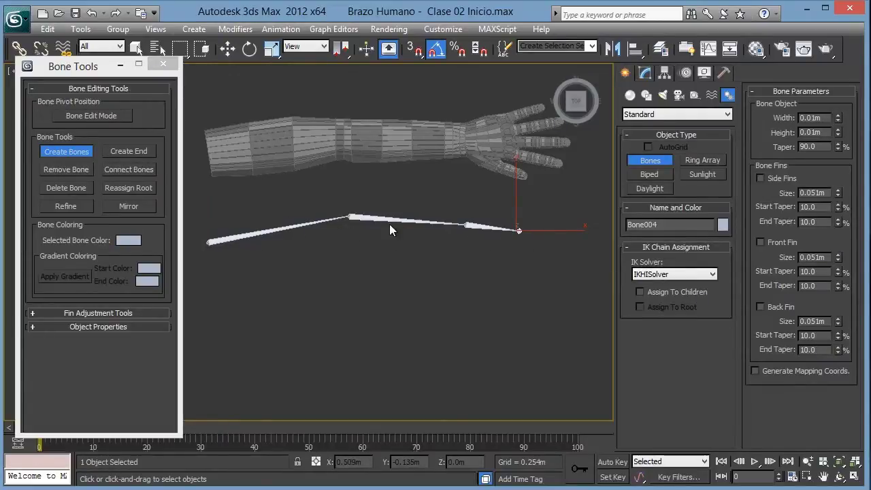
left_click(351, 268)
right_click(347, 269)
left_click(389, 291)
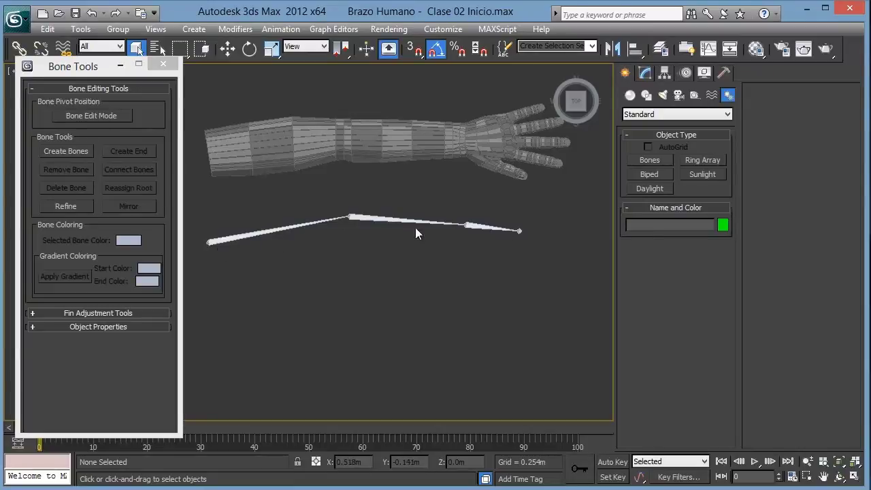
Set the new bone Width and Height to 0.2m each.
left_click(81, 155)
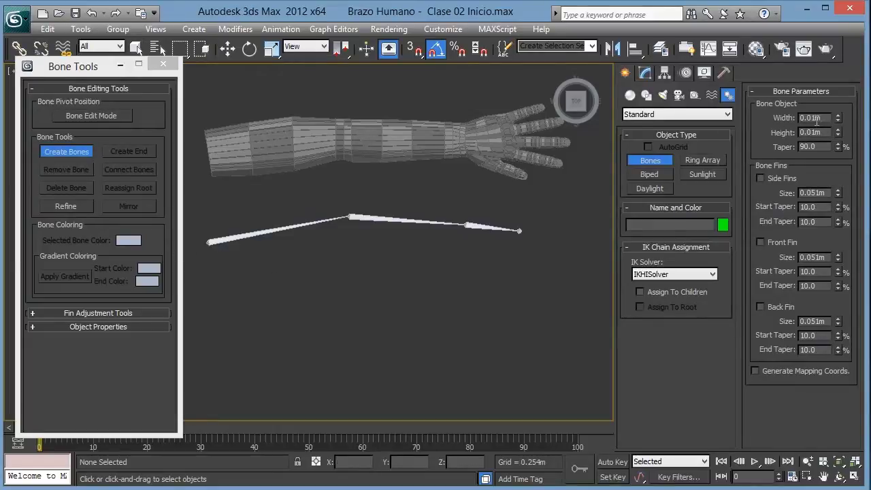
left_click_drag(827, 119, 736, 118)
type(".2")
key("Return")
key("Tab")
type(".2")
key("Return")
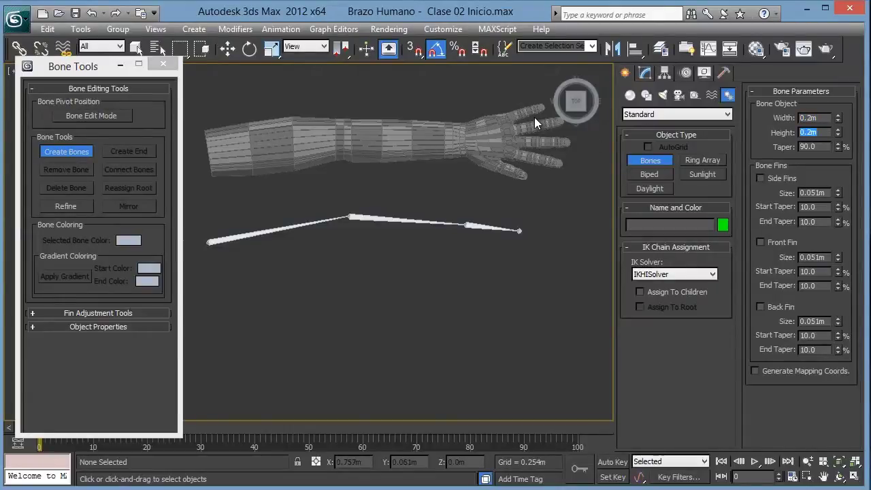
Draw a thick bone chain below the arm, finishing with an end bone.
left_click(208, 314)
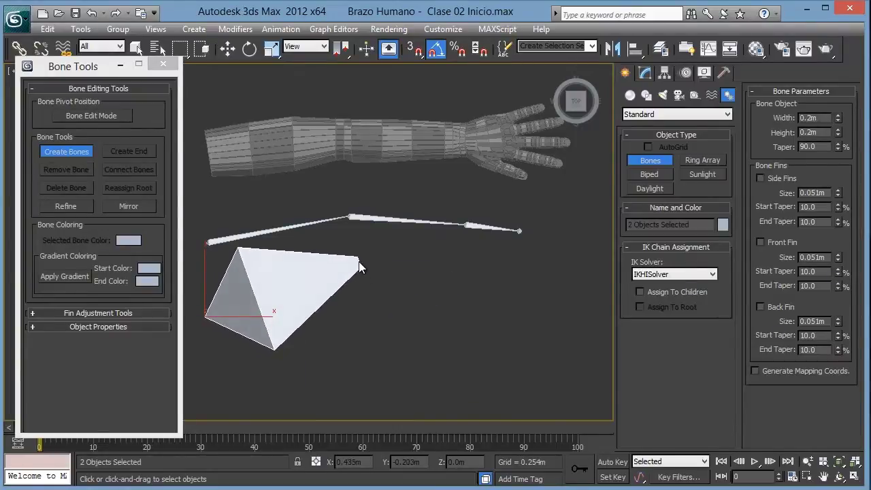
left_click(359, 266)
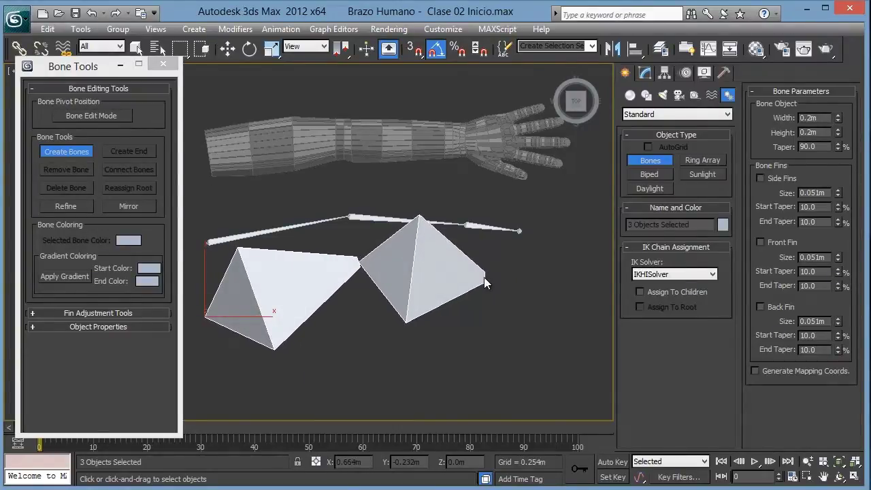
left_click(485, 282)
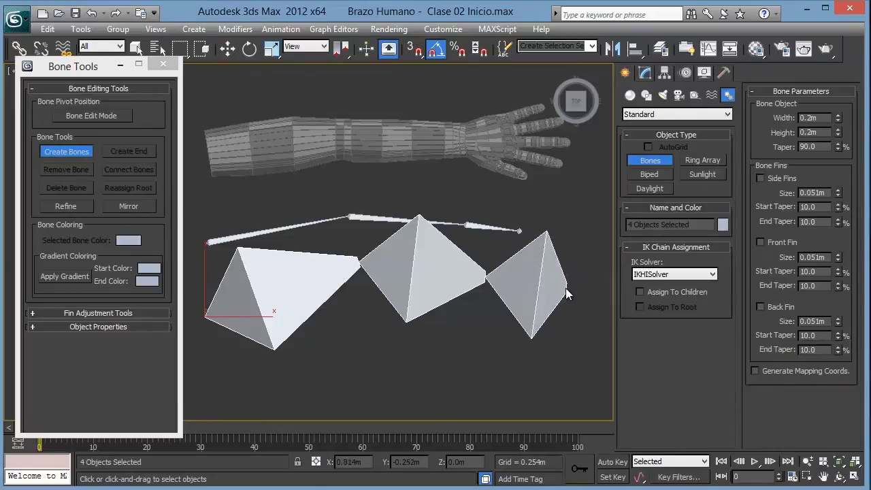
right_click(567, 293)
scroll(444, 258, "down", 1)
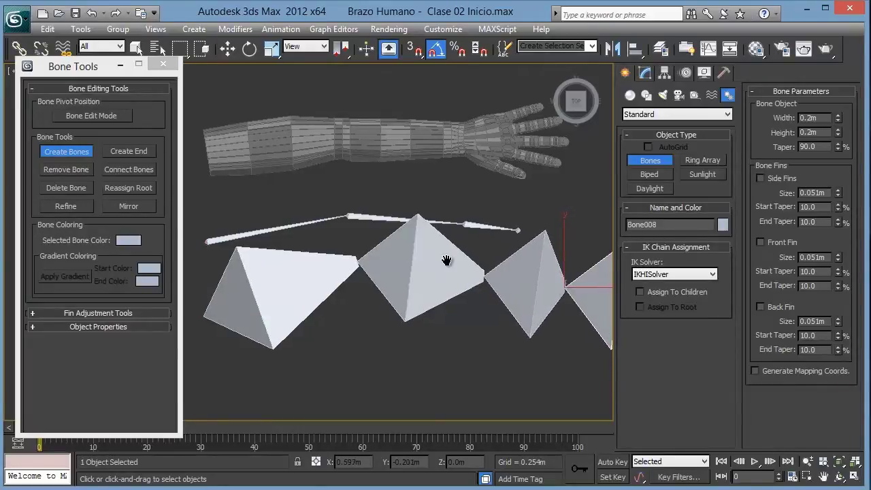
scroll(410, 253, "down", 2)
scroll(410, 253, "up", 2)
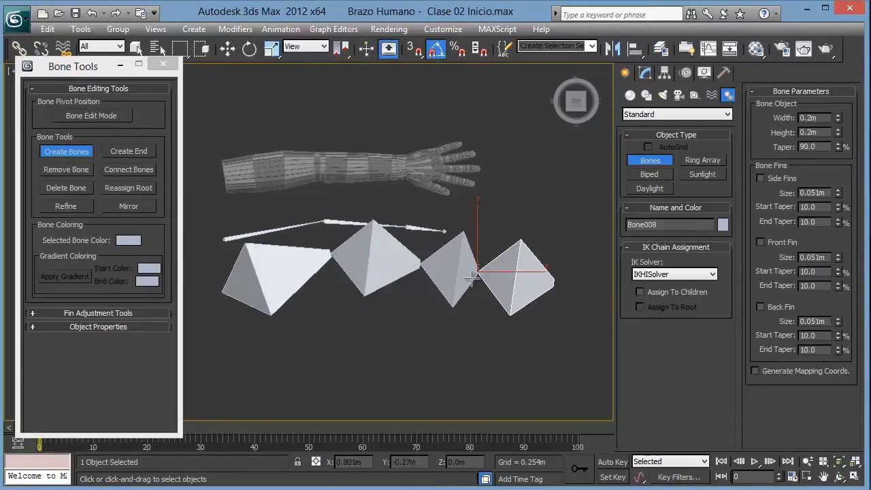
scroll(418, 241, "up", 1)
scroll(417, 241, "up", 1)
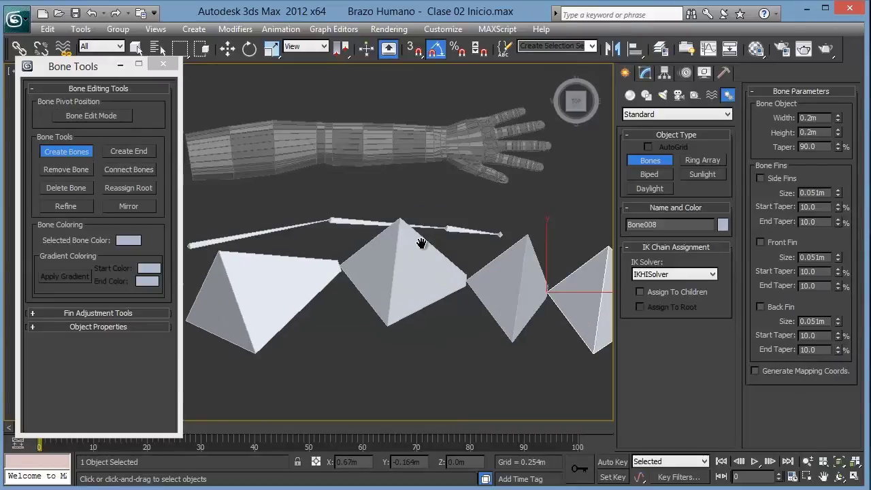
Pan across the scene to inspect both chains, then exit Create Bones mode.
middle_click_drag(423, 250, 440, 225)
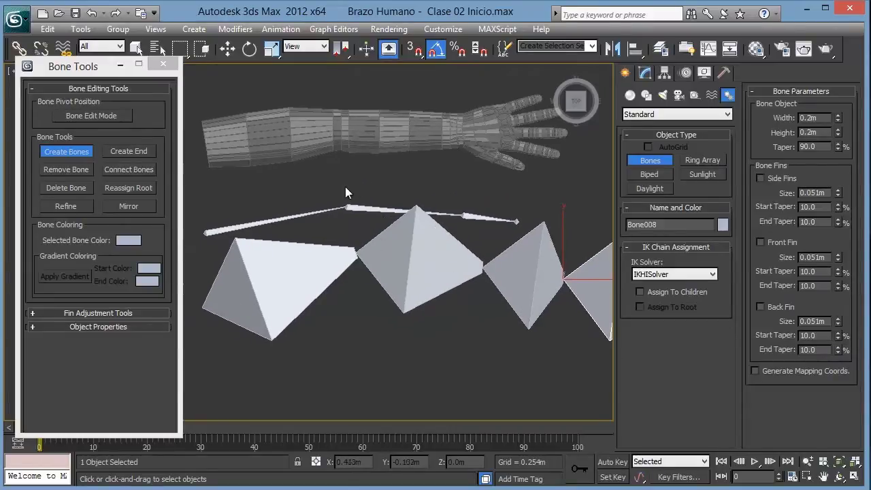
scroll(366, 221, "down", 2)
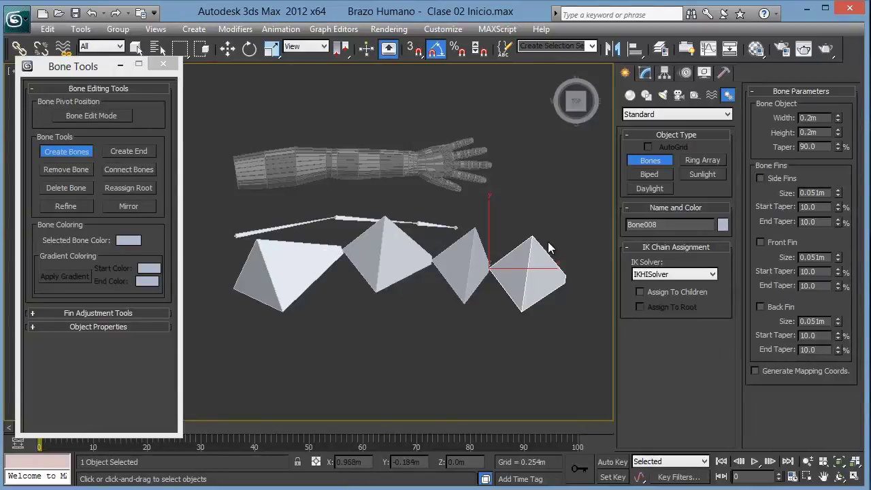
middle_click_drag(436, 271, 432, 286)
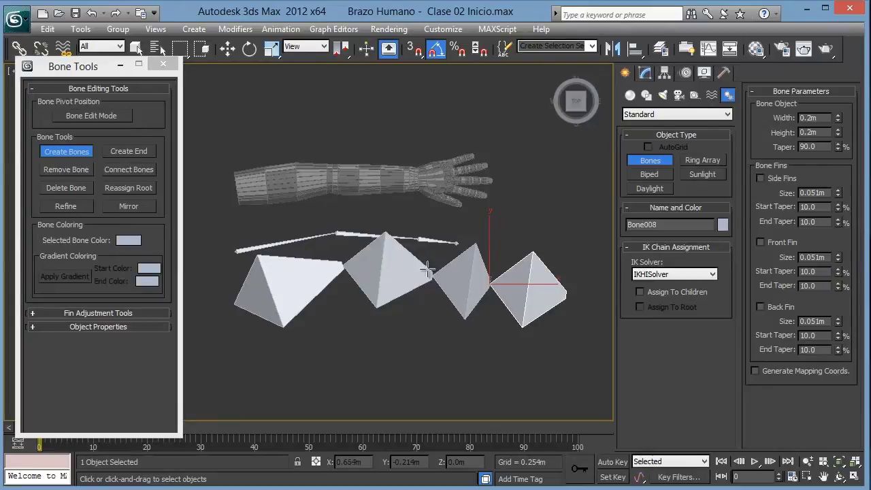
middle_click_drag(431, 285, 399, 282)
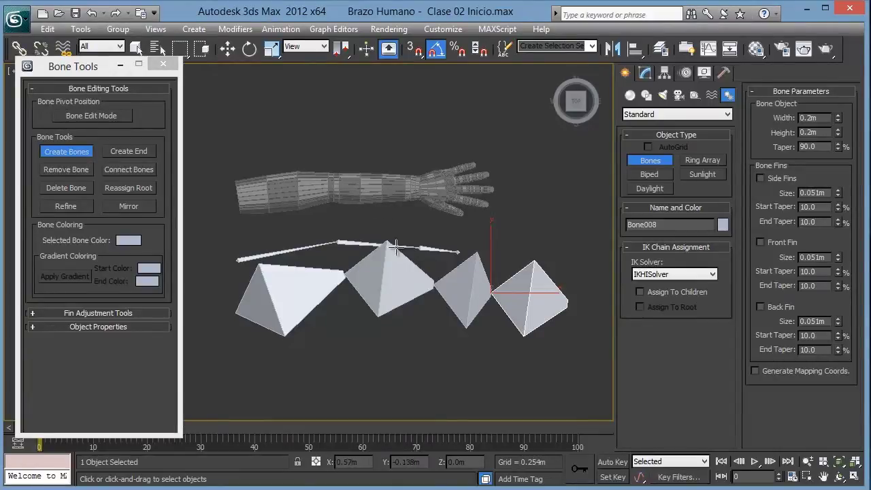
middle_click_drag(403, 255, 420, 236)
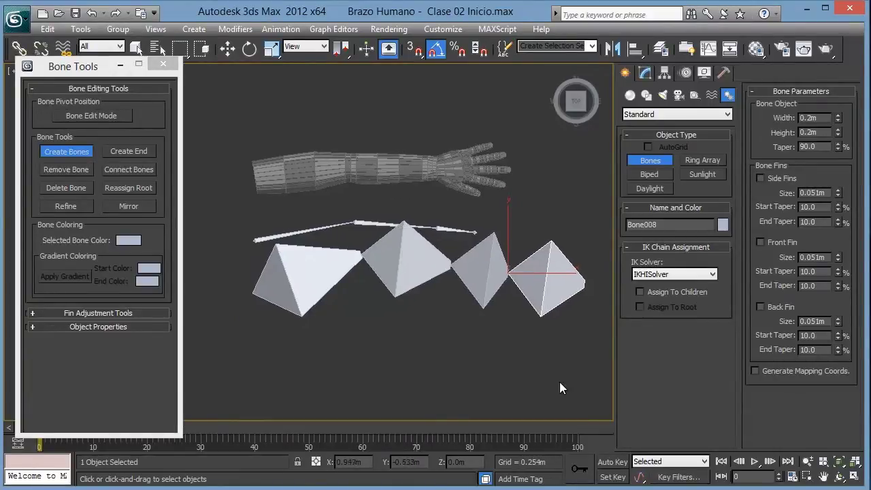
right_click(512, 340)
Deselect the end bone and restart Create Bones with the bone width field selected.
middle_click_drag(423, 283, 408, 231)
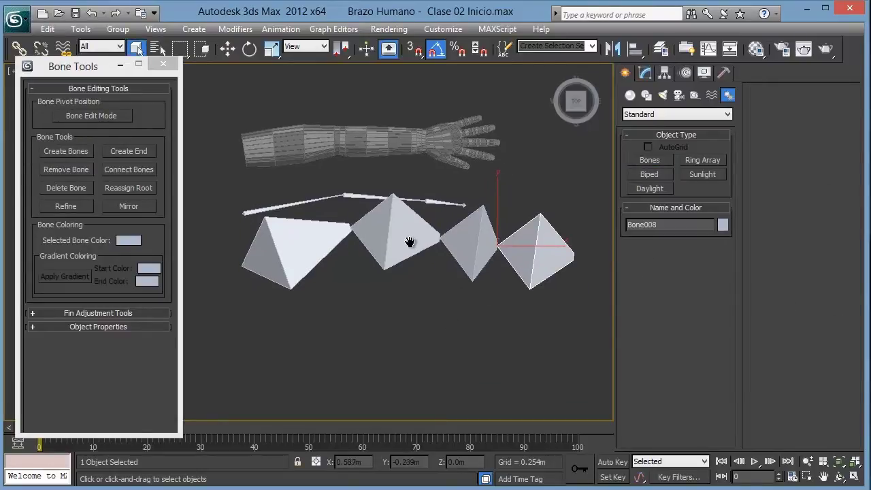
scroll(407, 220, "down", 2)
left_click(422, 274)
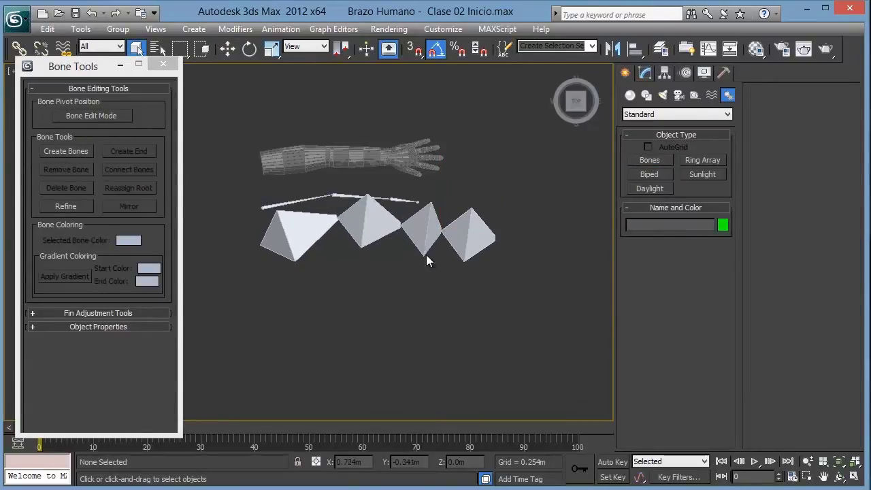
left_click(68, 153)
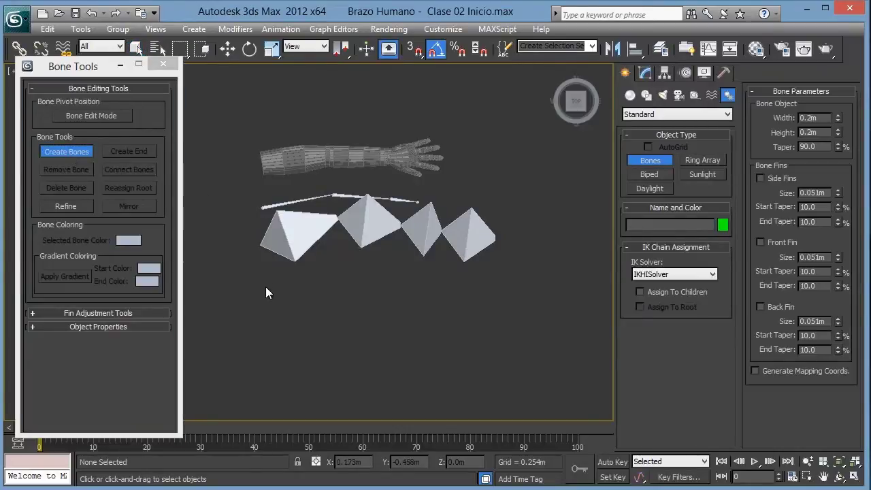
double_click(808, 118)
Draw a zigzag chain of wide bones turning upward, ending in nub Bone013.
left_click(232, 311)
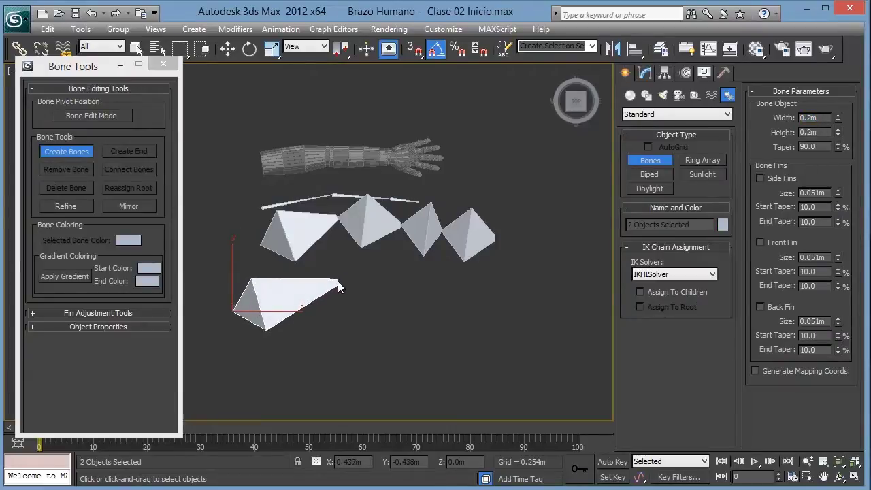
left_click(338, 281)
left_click(455, 348)
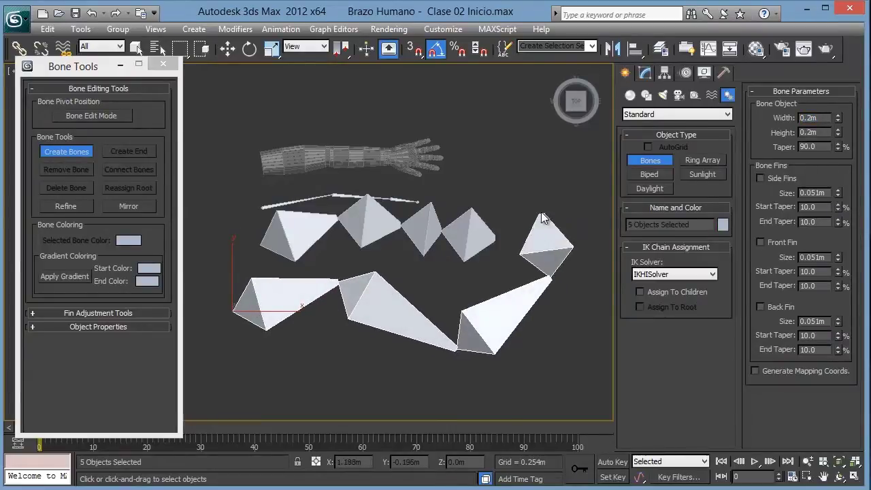
left_click(540, 211)
right_click(480, 299)
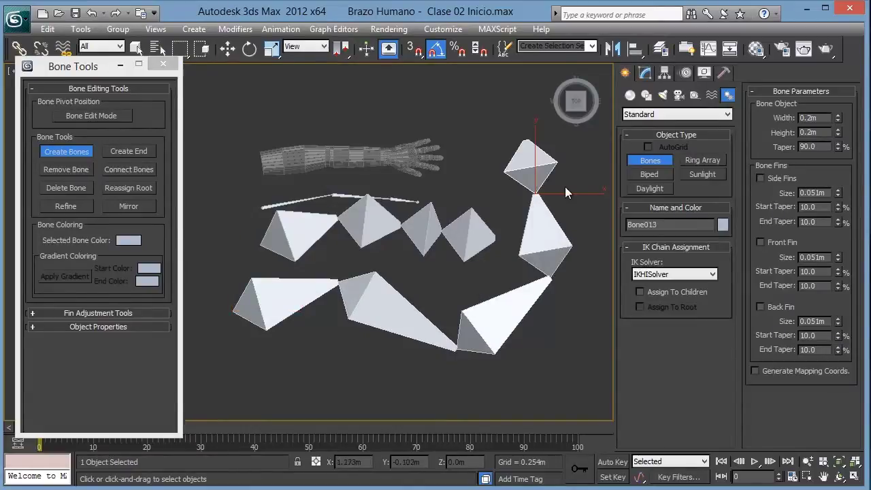
right_click(463, 273)
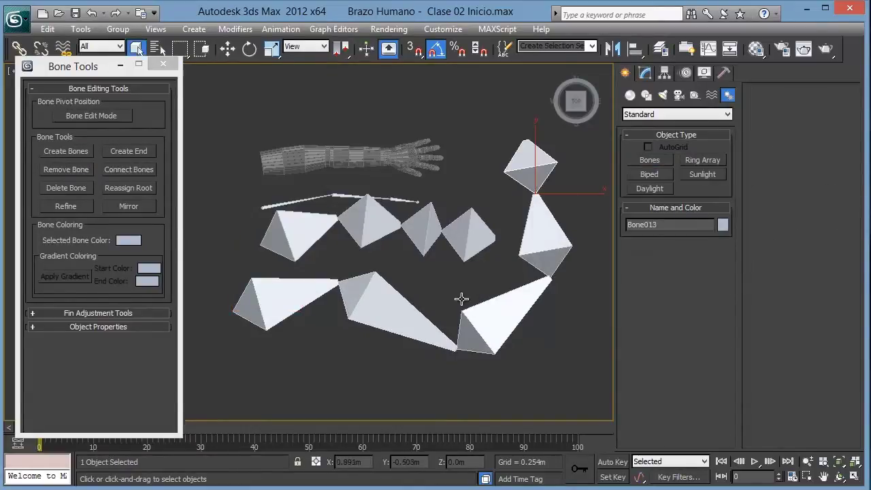
Delete the large chains, the leftover nub and the thin test chain, leaving only the arm.
left_click_drag(579, 373, 269, 226)
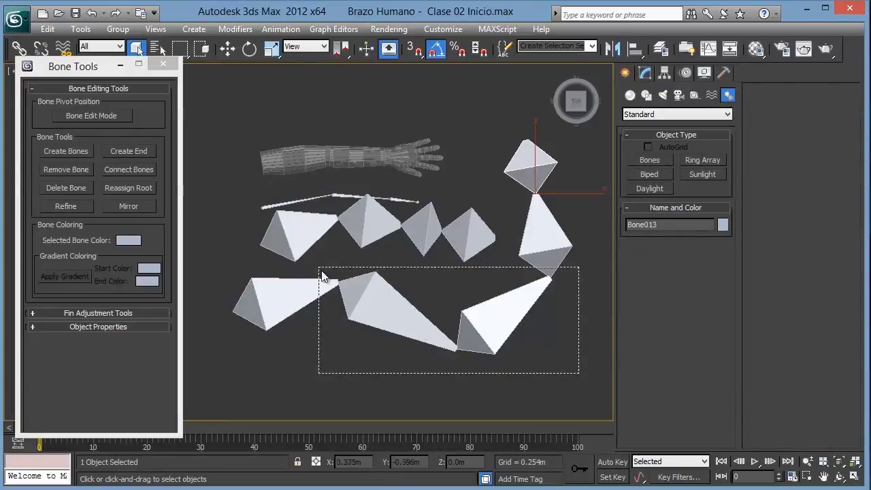
key("Delete")
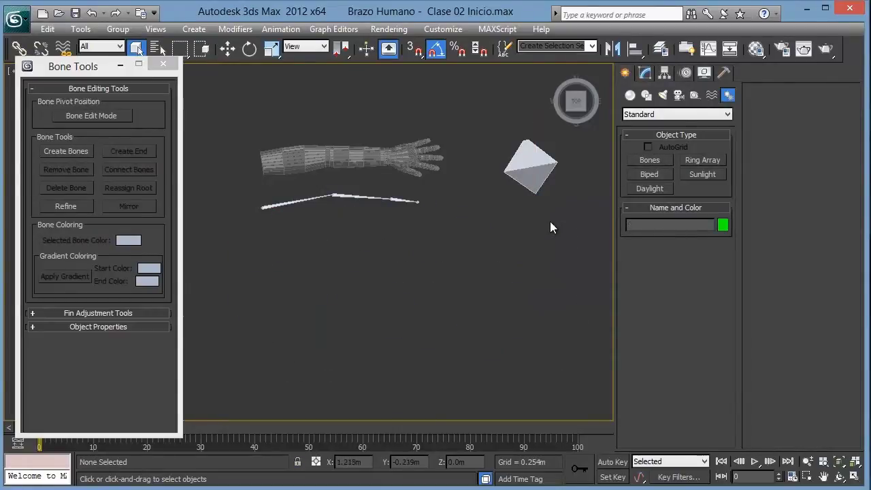
left_click(537, 169)
key("Delete")
mouse_move(434, 288)
left_mouse_down()
mouse_move(292, 221)
mouse_move(254, 184)
left_mouse_up()
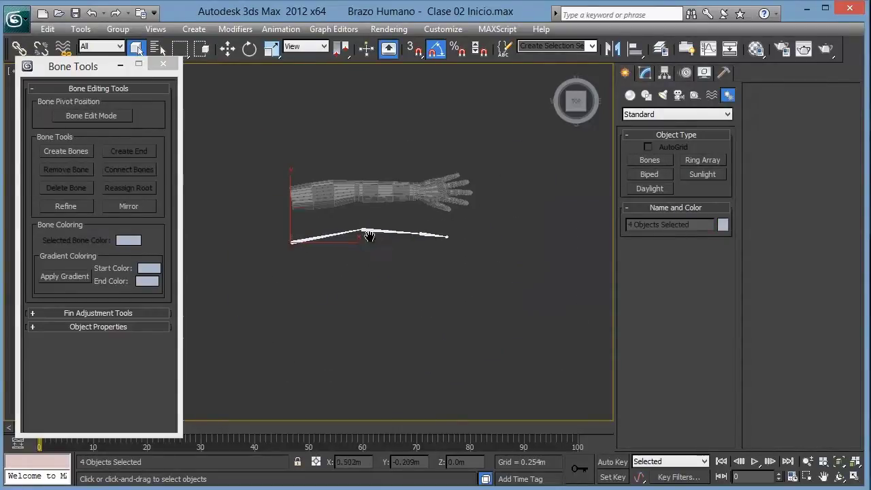
scroll(385, 254, "up", 5)
middle_click_drag(487, 252, 368, 244)
key("Delete")
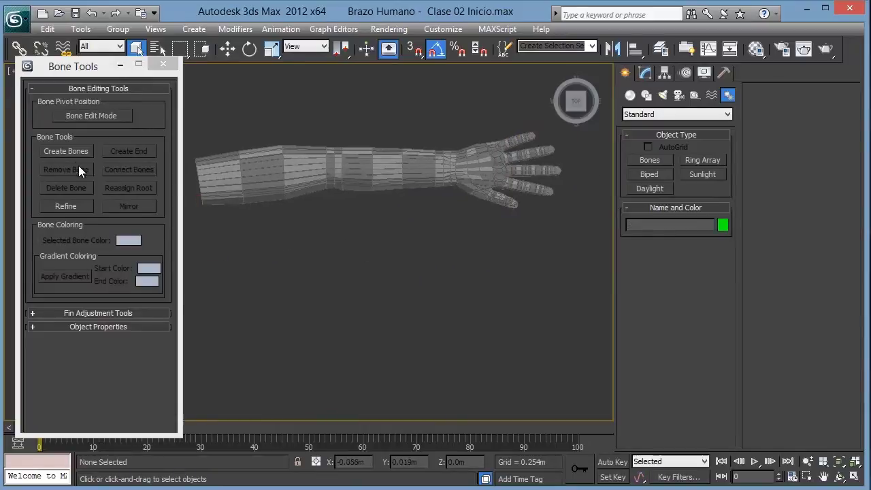
left_click(73, 154)
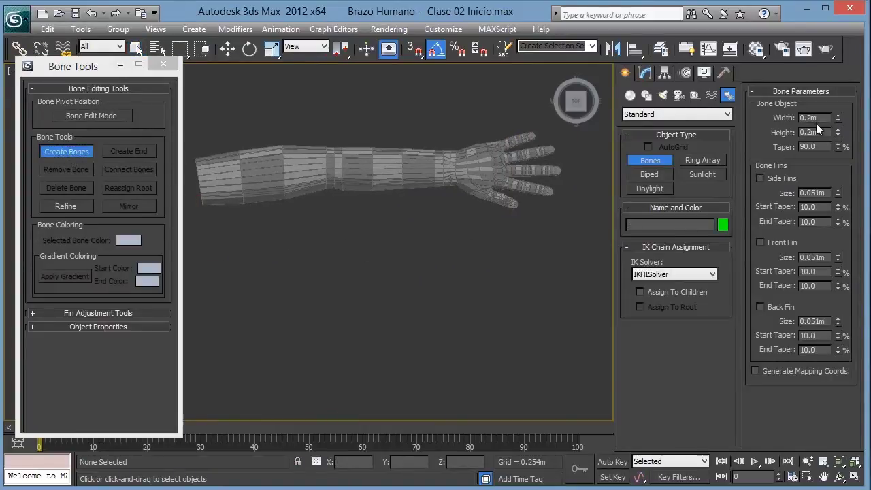
Enter 0.03 for both bone Width and Height in Bone Parameters.
left_click_drag(823, 119, 770, 120)
type(".03")
key("Tab")
type(".03")
key("Return")
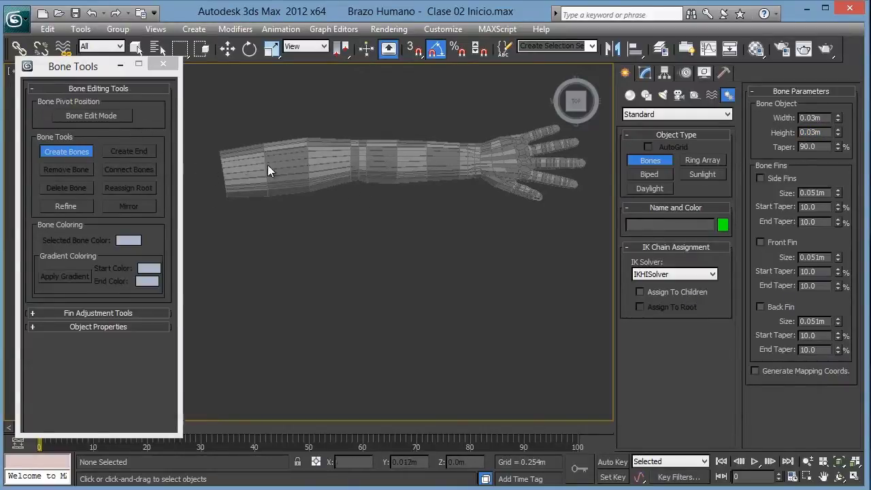
Draw a slim three-bone chain with an end nub under the arm, then box-select it.
left_click(218, 255)
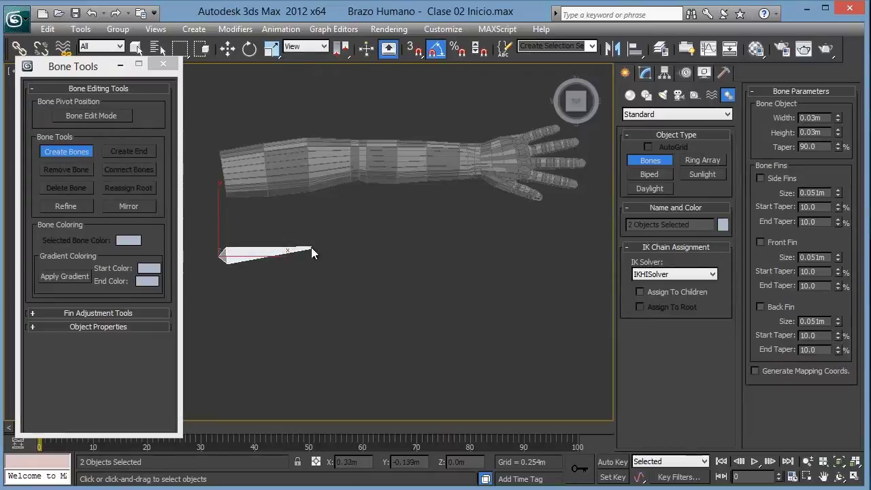
left_click(349, 241)
left_click(487, 241)
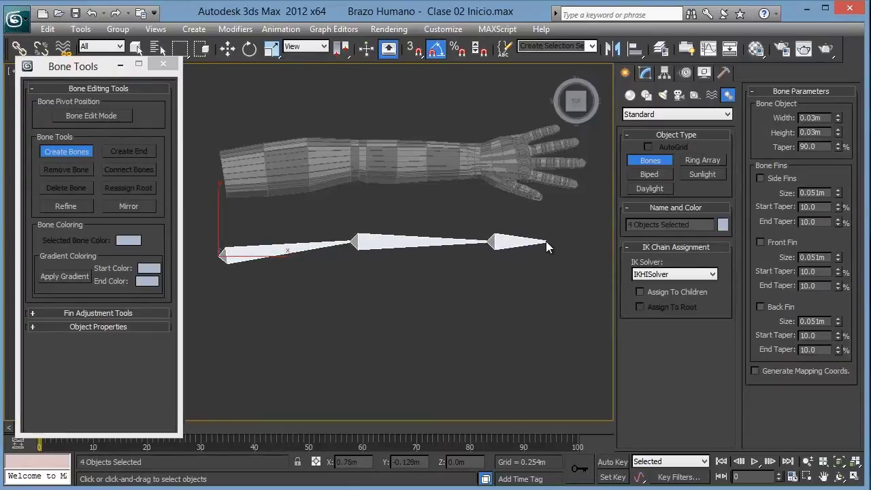
right_click(545, 240)
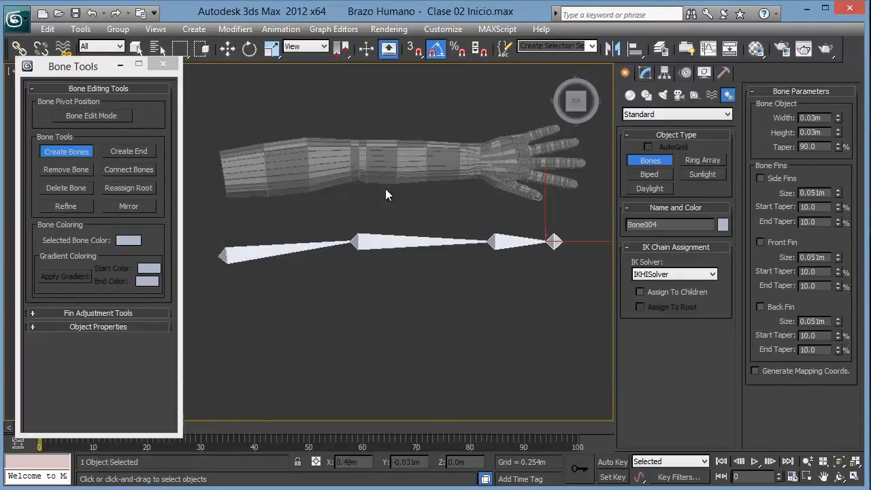
middle_click_drag(419, 213, 415, 217, "alt")
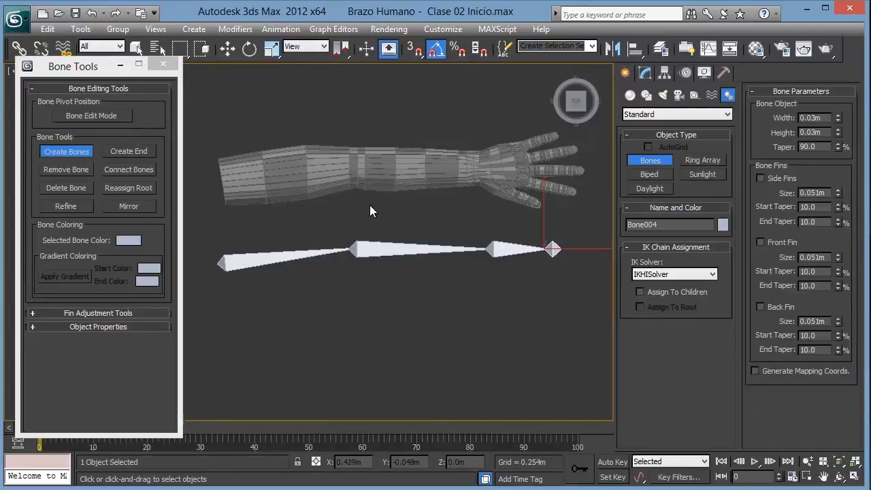
middle_click_drag(340, 179, 339, 196)
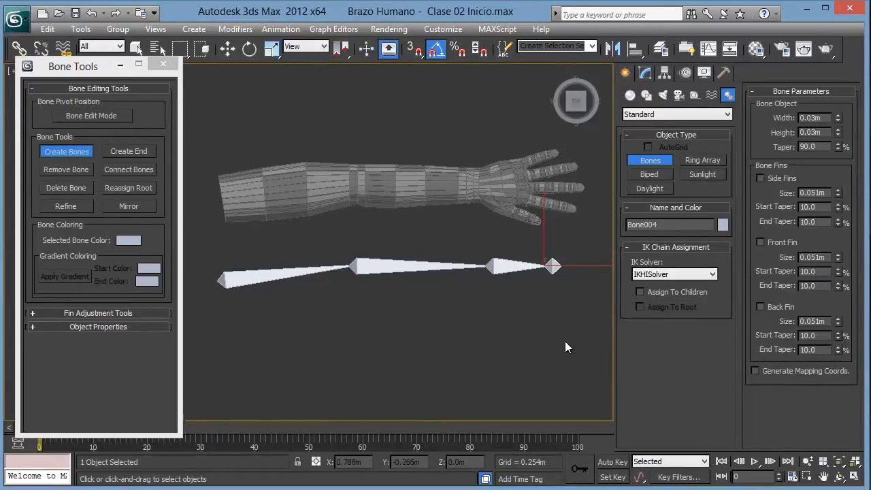
right_click(537, 332)
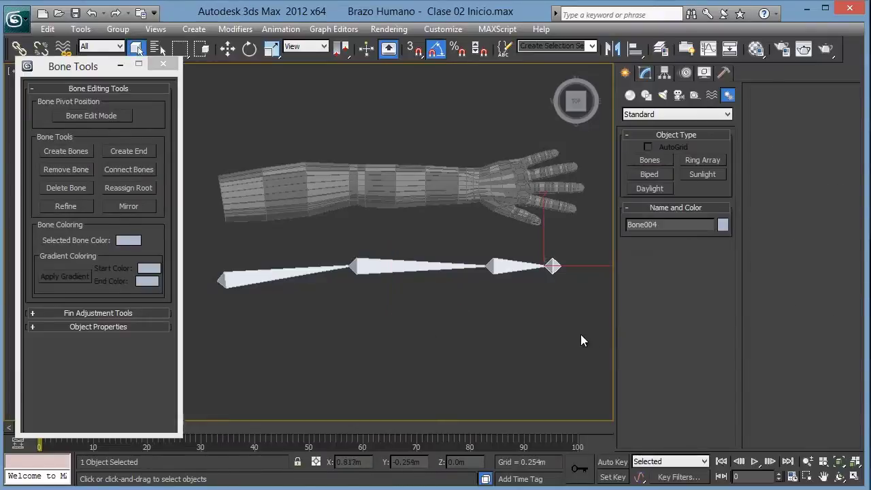
mouse_move(587, 342)
left_mouse_down()
mouse_move(383, 328)
mouse_move(273, 257)
left_mouse_up()
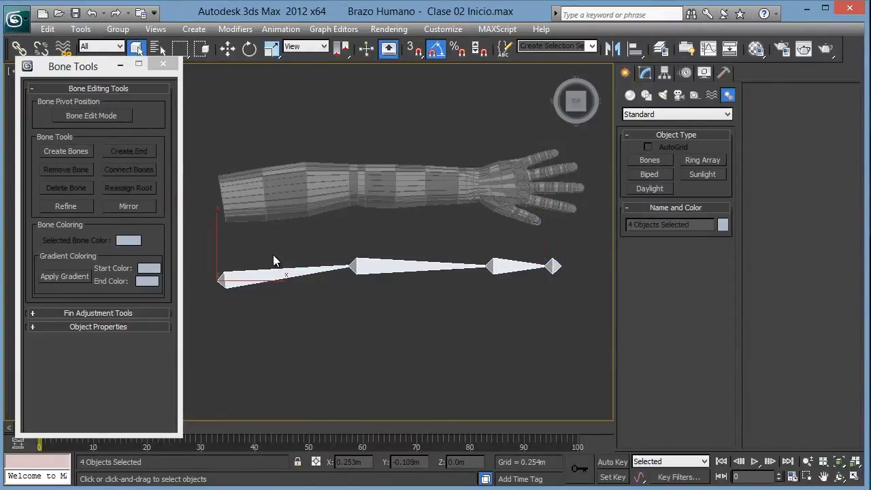
key("Delete")
scroll(300, 259, "up", 3)
scroll(303, 285, "up", 3)
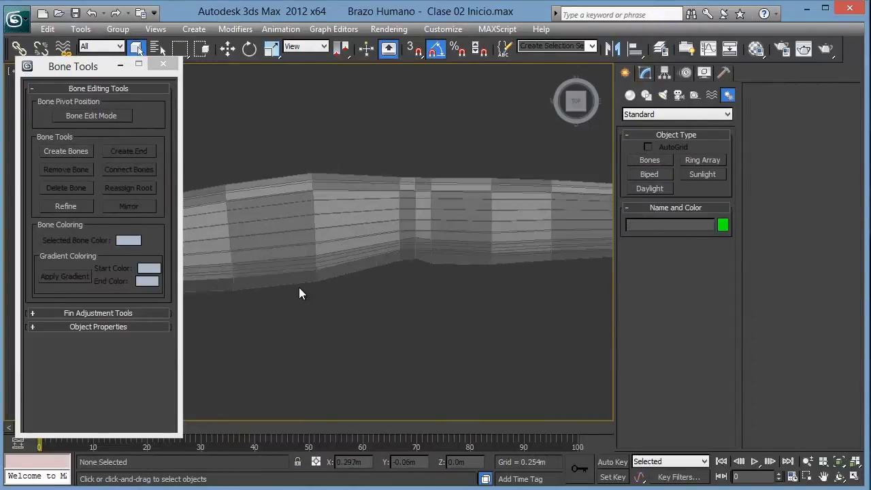
scroll(408, 292, "down", 2)
middle_click_drag(395, 282, 453, 287)
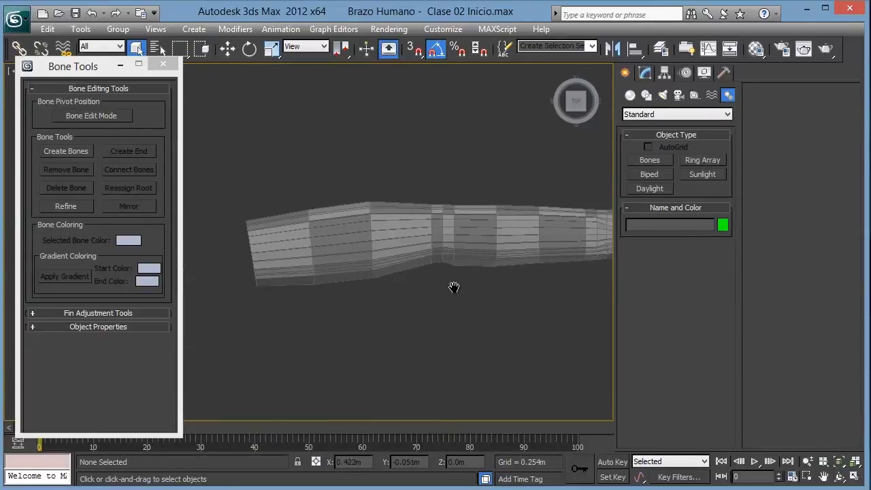
scroll(351, 279, "up", 2)
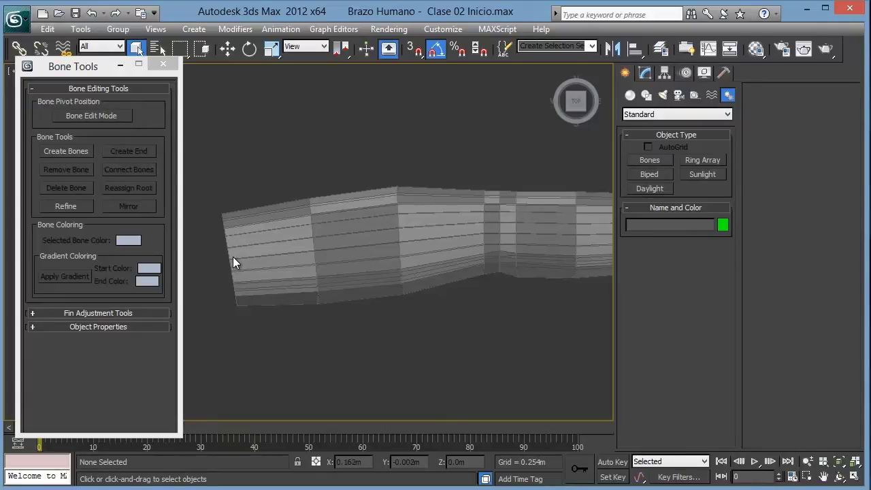
scroll(351, 245, "down", 3)
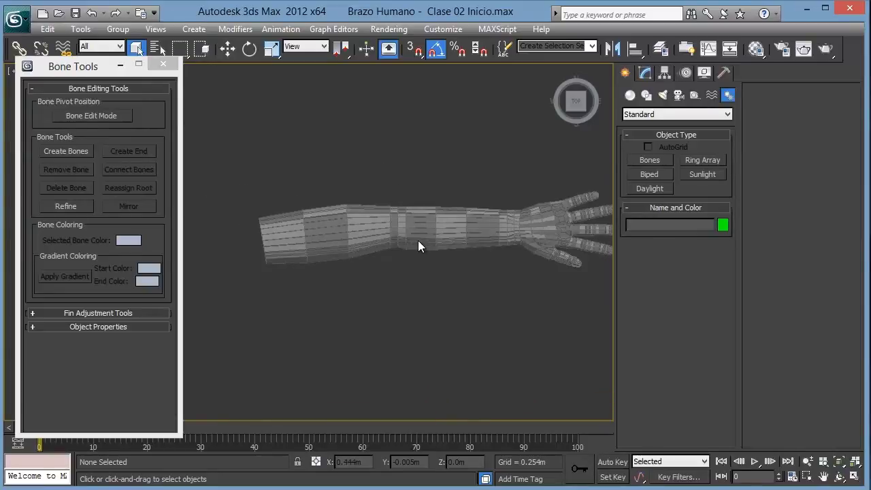
middle_click_drag(417, 240, 381, 258)
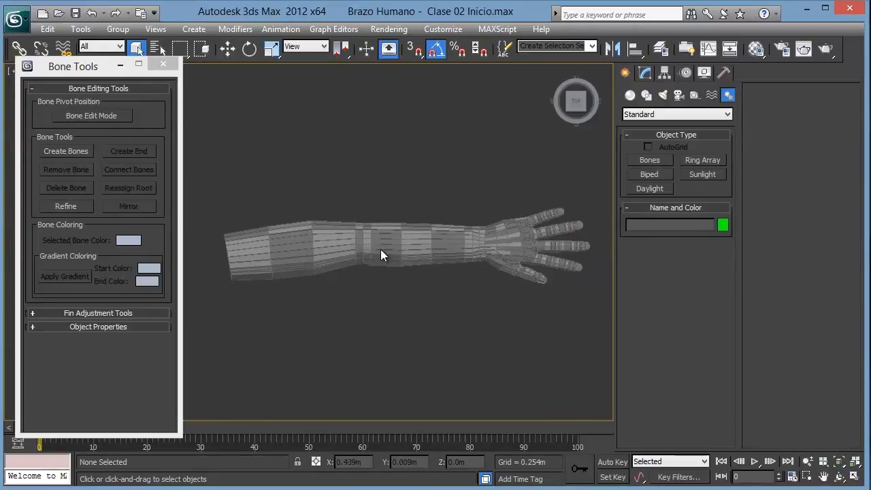
scroll(250, 255, "up", 2)
scroll(250, 255, "up", 2)
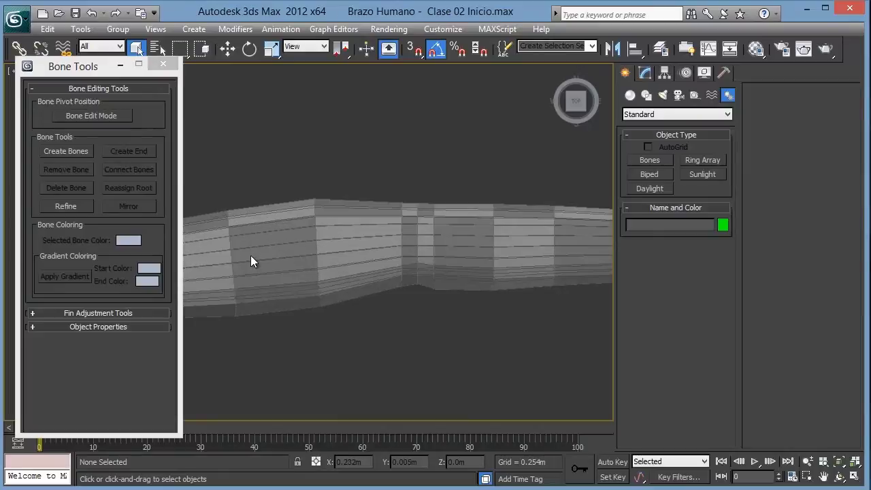
scroll(250, 255, "up", 2)
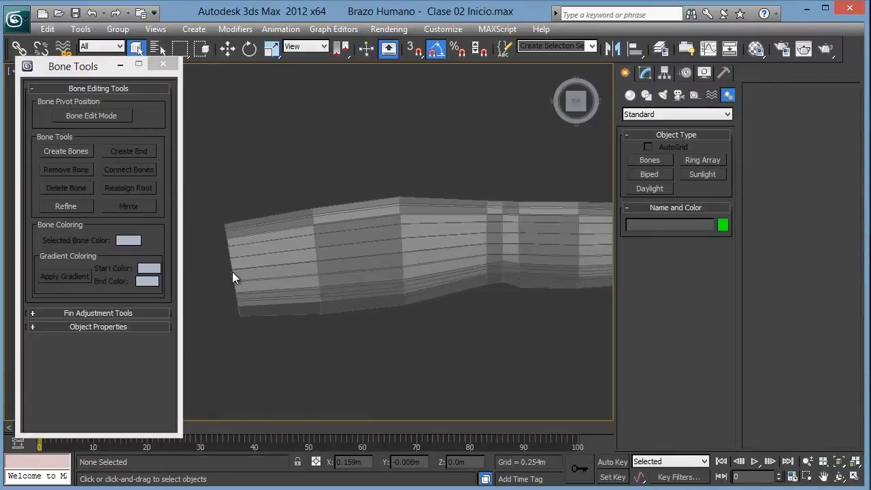
scroll(234, 269, "down", 2)
scroll(241, 254, "down", 1)
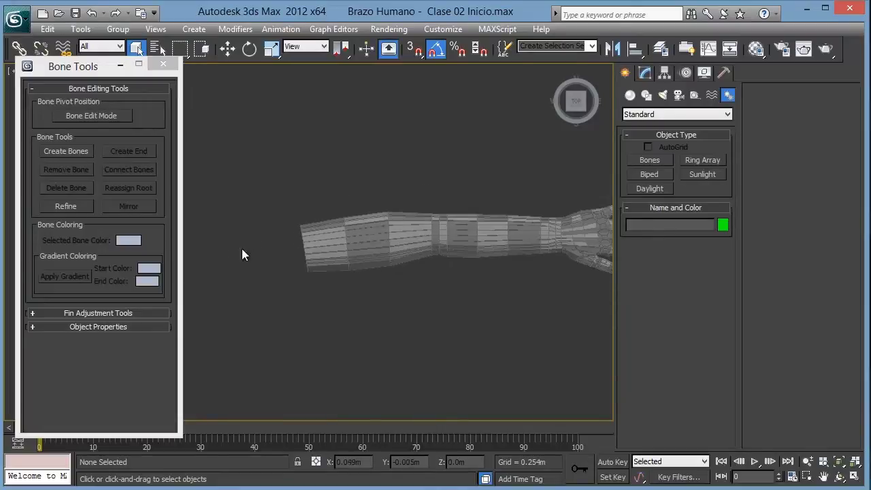
scroll(280, 253, "up", 1)
scroll(325, 259, "up", 2)
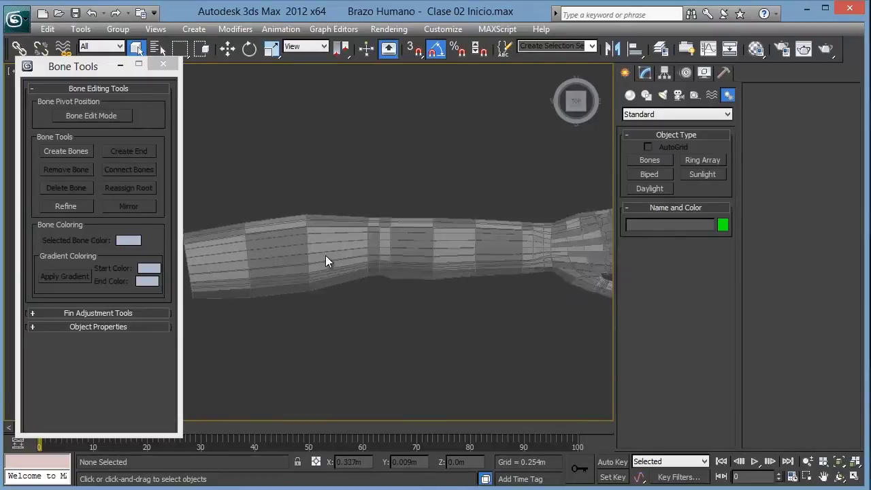
scroll(431, 253, "up", 2)
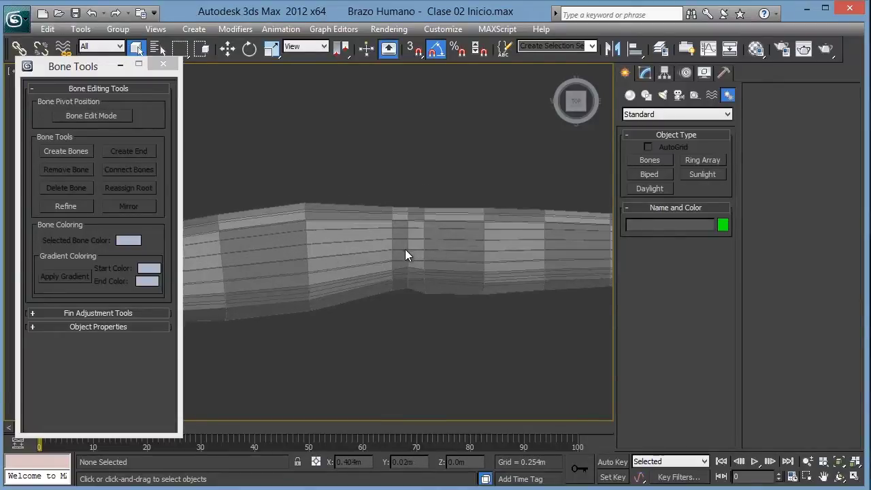
scroll(292, 266, "down", 2)
scroll(337, 264, "down", 1)
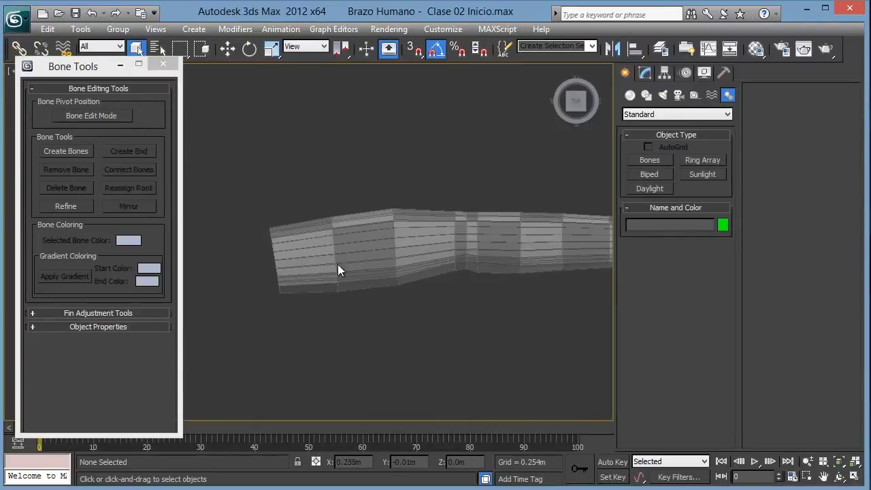
scroll(272, 265, "down", 2)
scroll(404, 262, "up", 3)
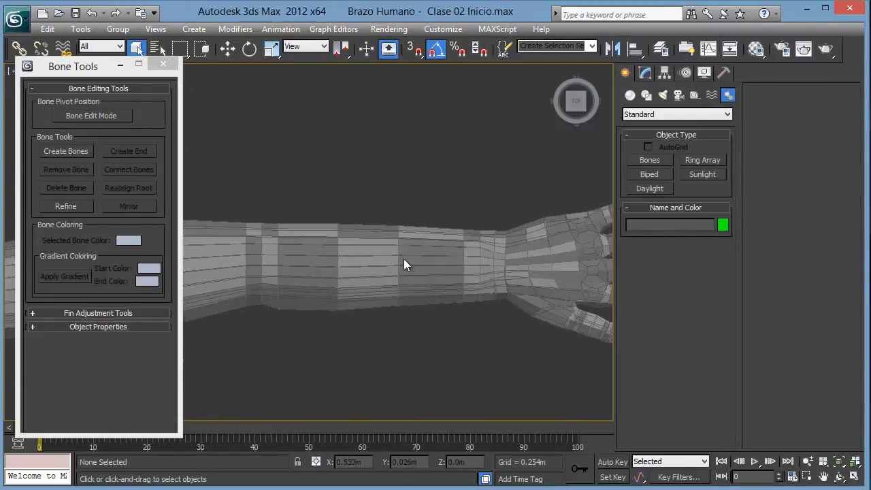
scroll(478, 262, "up", 1)
scroll(478, 262, "down", 1)
scroll(420, 261, "down", 1)
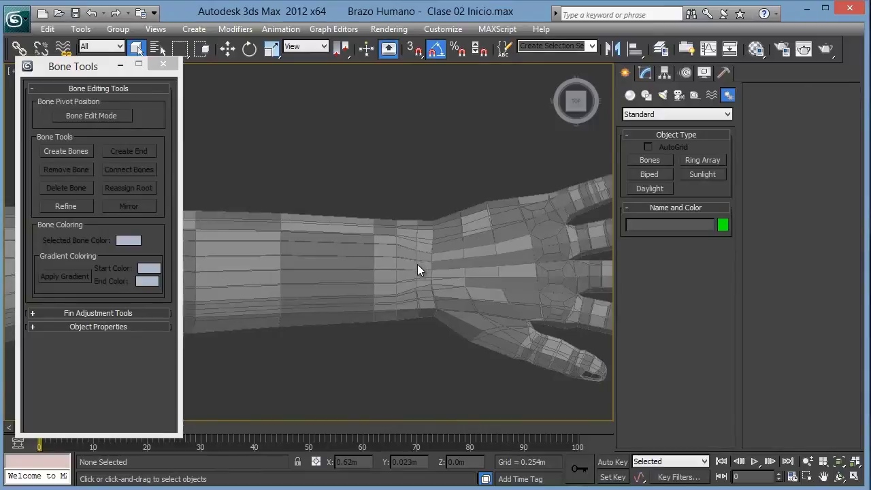
middle_click_drag(447, 264, 327, 267)
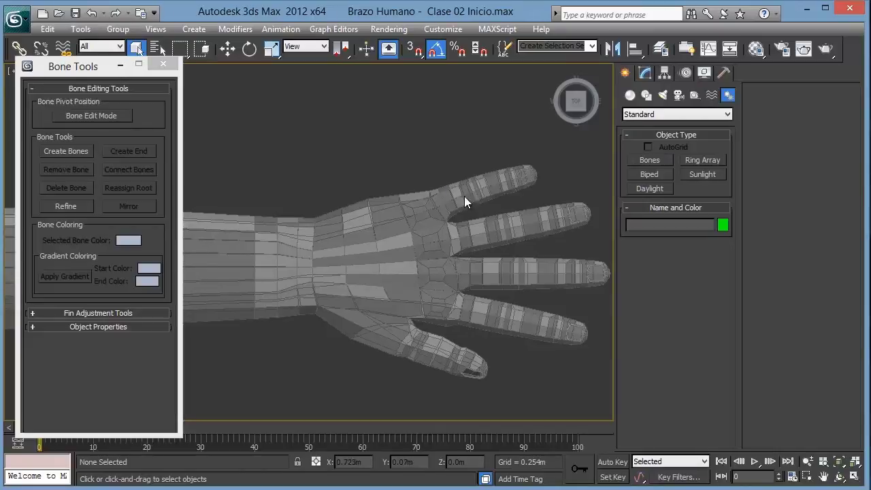
scroll(472, 305, "down", 2)
scroll(432, 286, "down", 2)
mouse_move(330, 282)
middle_mouse_down()
mouse_move(547, 278)
mouse_move(478, 286)
middle_mouse_up()
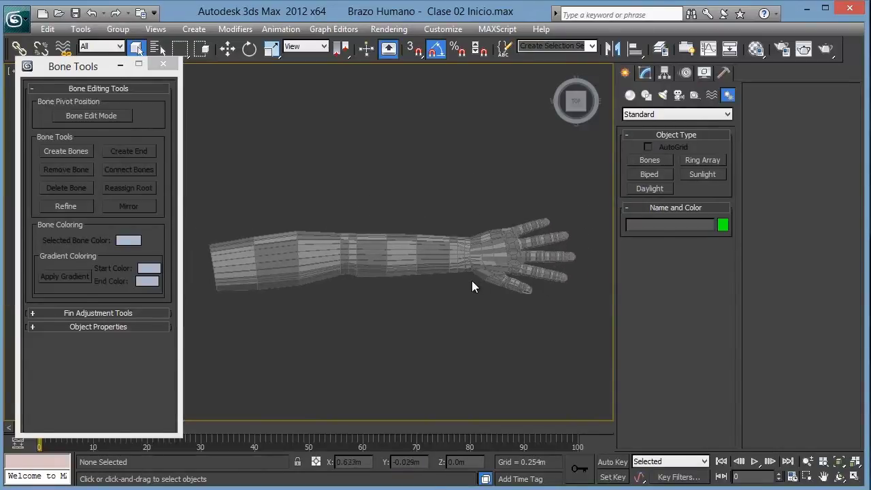
Place bone joints at the arm's upper end, elbow, wrist and knuckles, ending at Bone004.
left_click(73, 150)
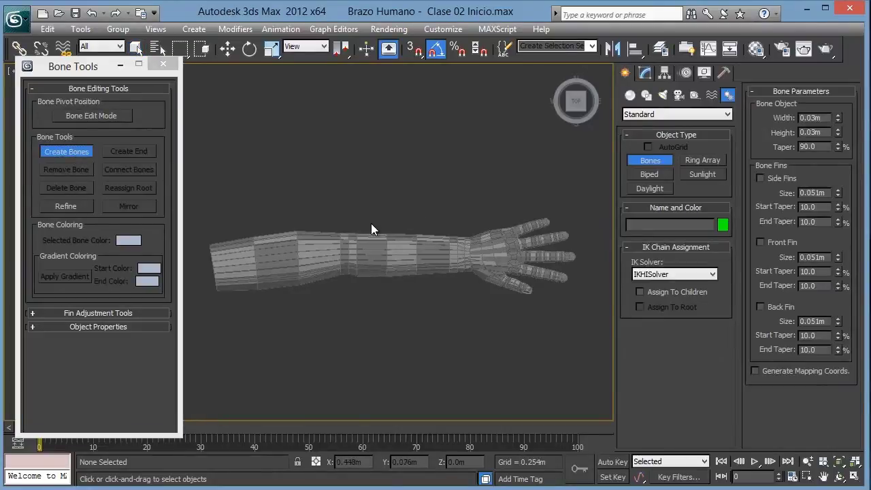
left_click(214, 266)
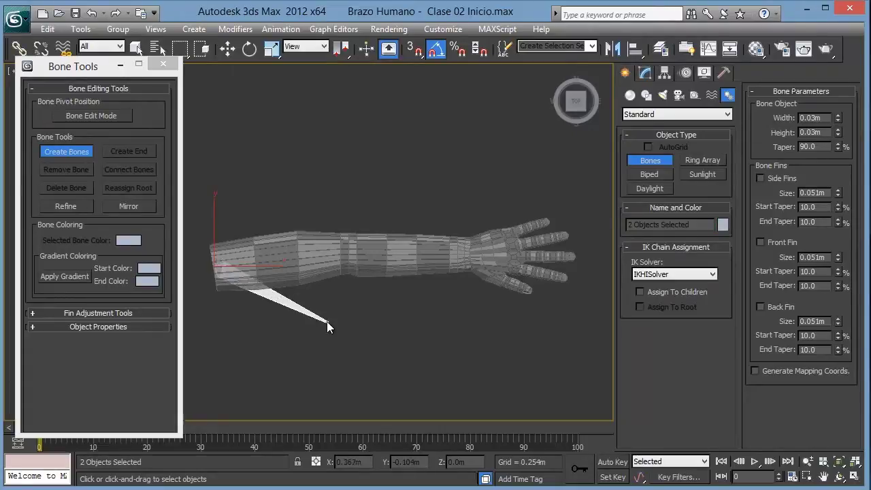
left_click(347, 252)
left_click(466, 252)
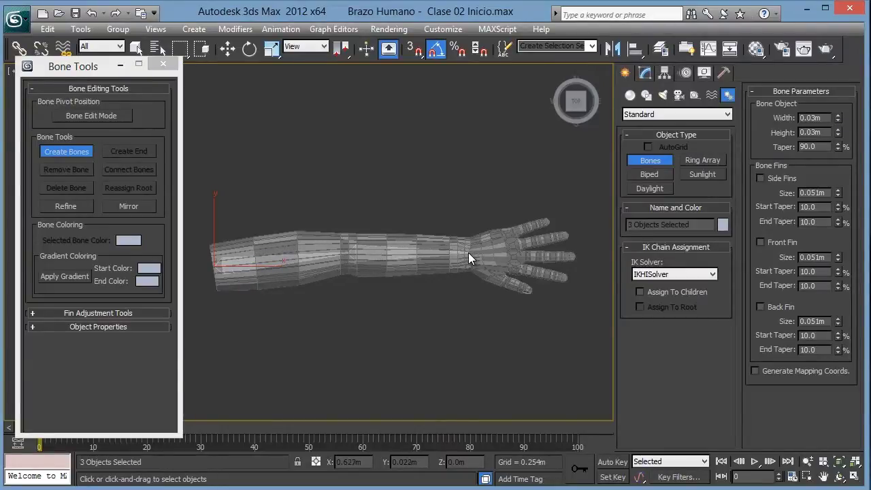
left_click(521, 251)
right_click(555, 251)
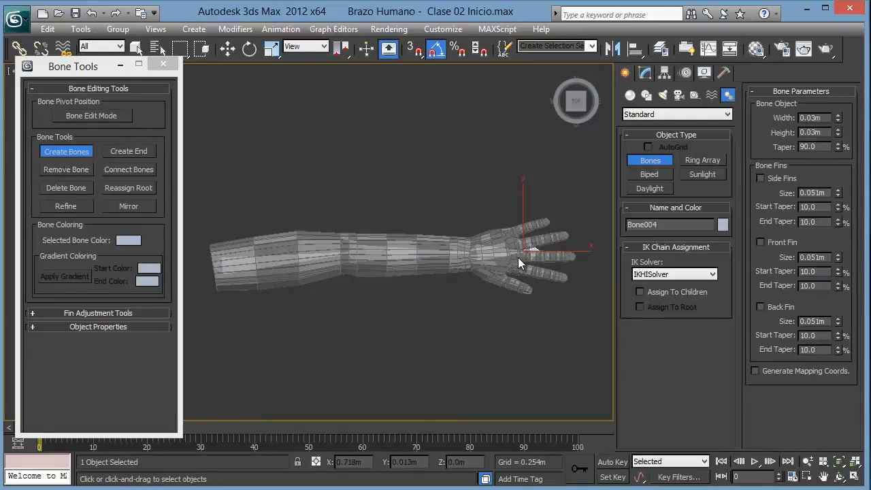
middle_click_drag(517, 256, 509, 253)
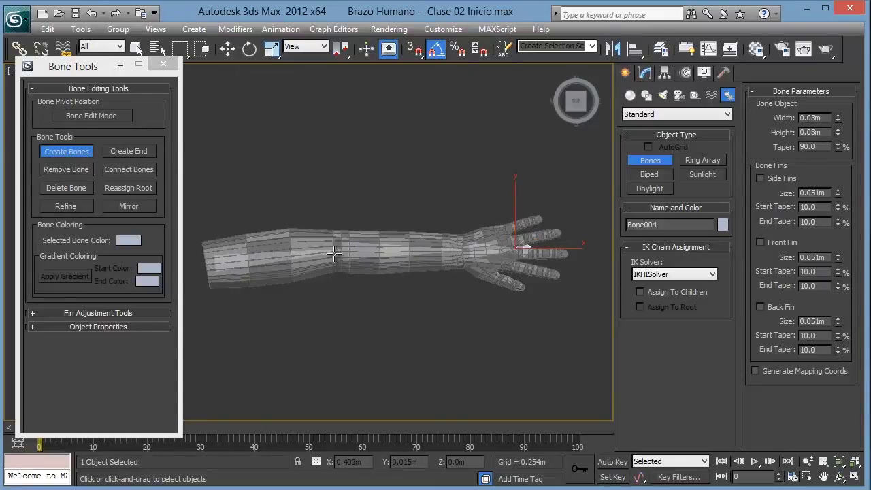
right_click(427, 253)
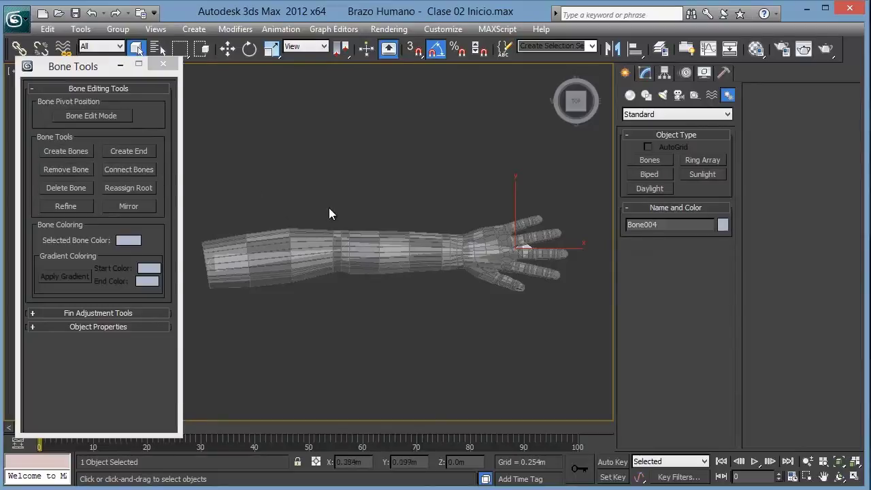
Switch the viewport to wireframe with F3 and box-select the four bones inside the arm.
scroll(349, 243, "up", 3)
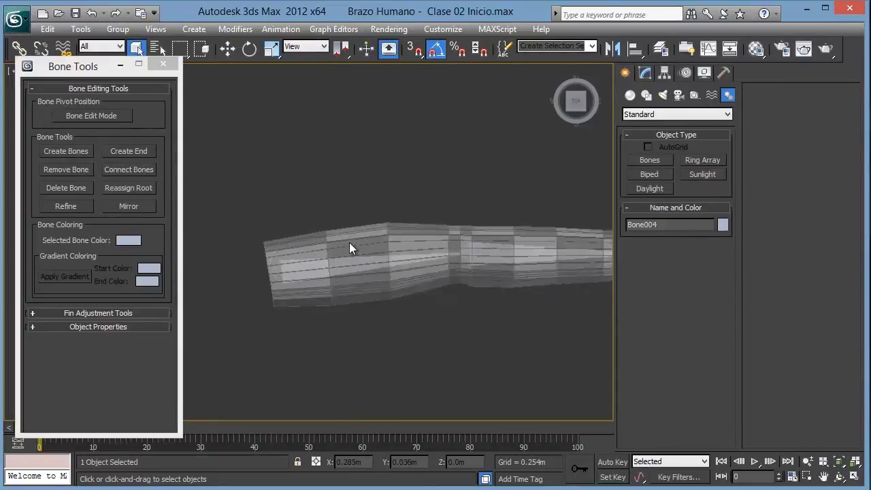
scroll(347, 264, "up", 3)
scroll(346, 265, "down", 3)
scroll(320, 268, "down", 3)
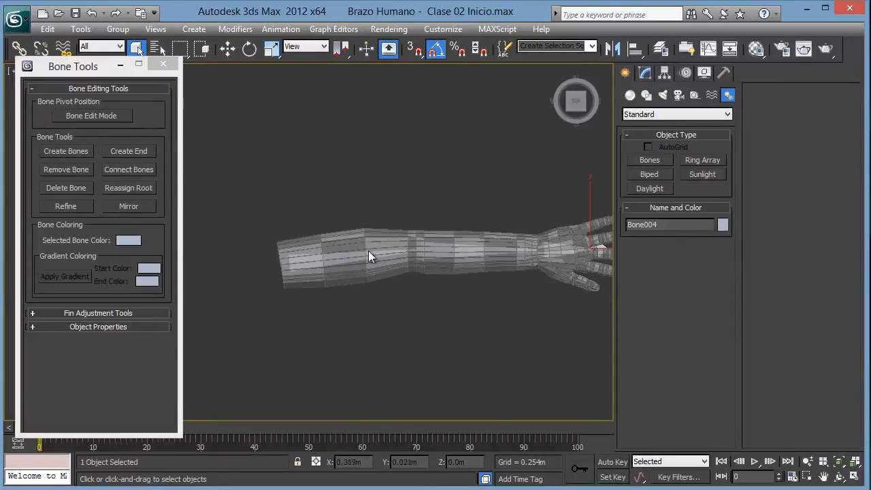
key("F3")
scroll(472, 234, "down", 3)
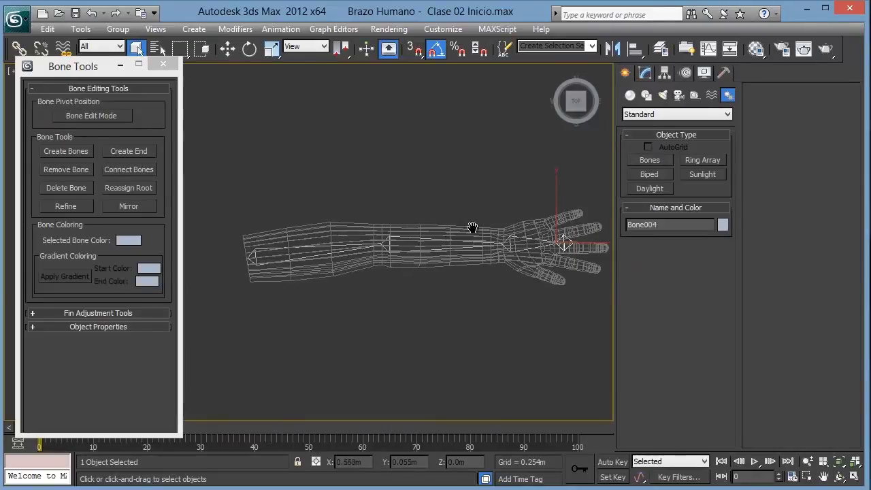
scroll(456, 241, "up", 3)
middle_click_drag(337, 244, 381, 246)
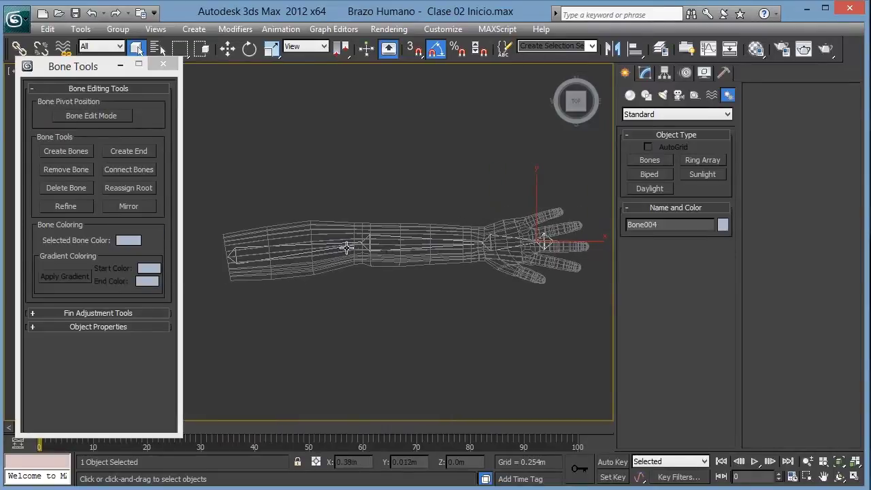
left_click_drag(199, 121, 269, 192)
left_click_drag(509, 284, 560, 296)
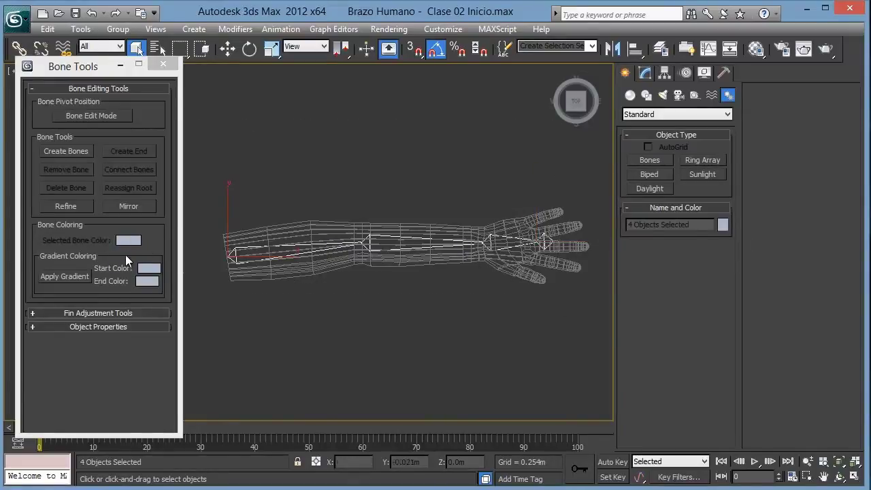
Colour the bone chain green, deselect it, and return the arm to wireframe display.
left_click(721, 225)
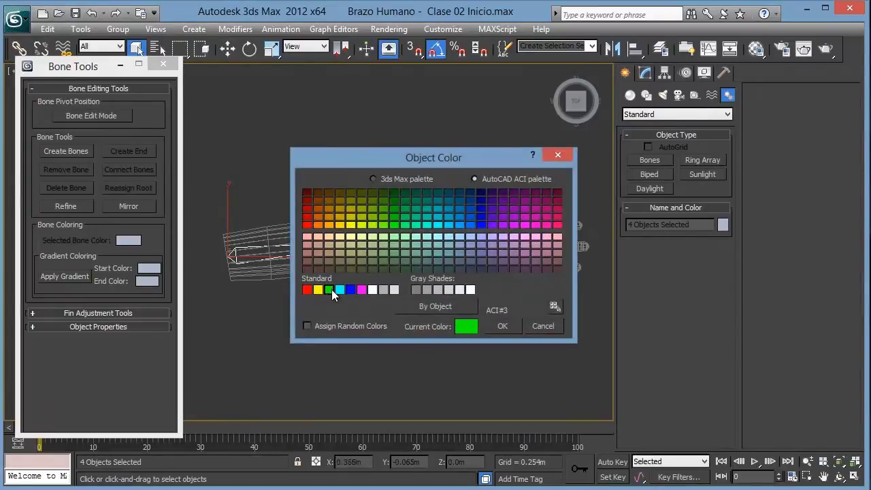
left_click(501, 326)
left_click(419, 321)
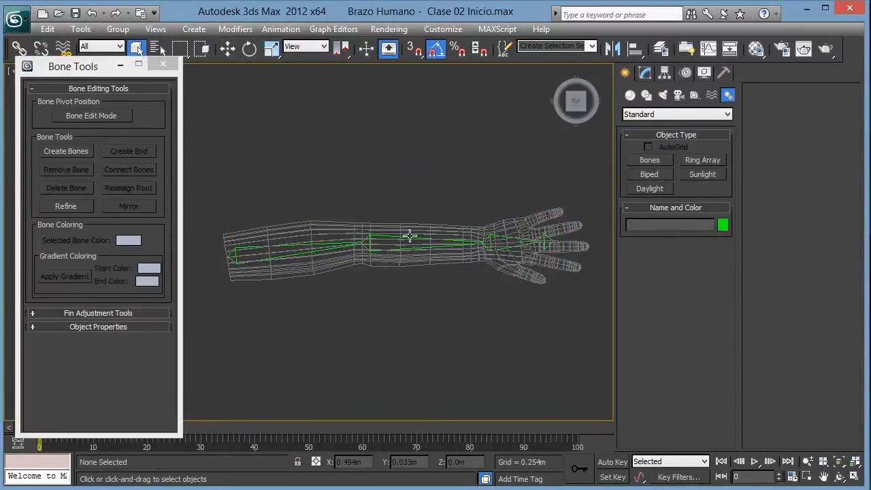
middle_click_drag(378, 234, 409, 230)
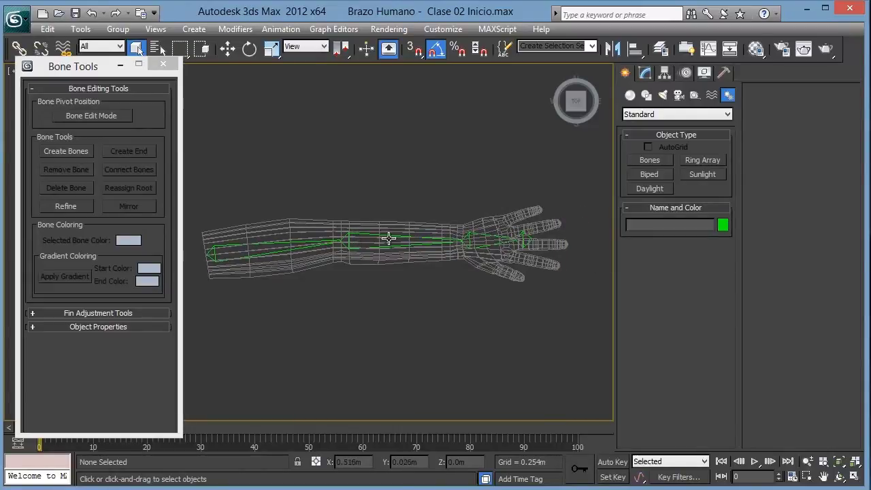
key("F3")
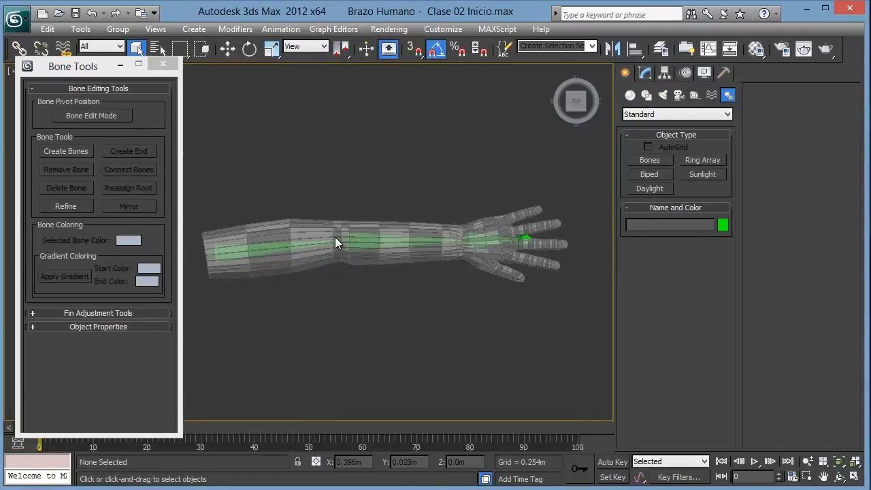
scroll(334, 237, "up", 5)
key("F3")
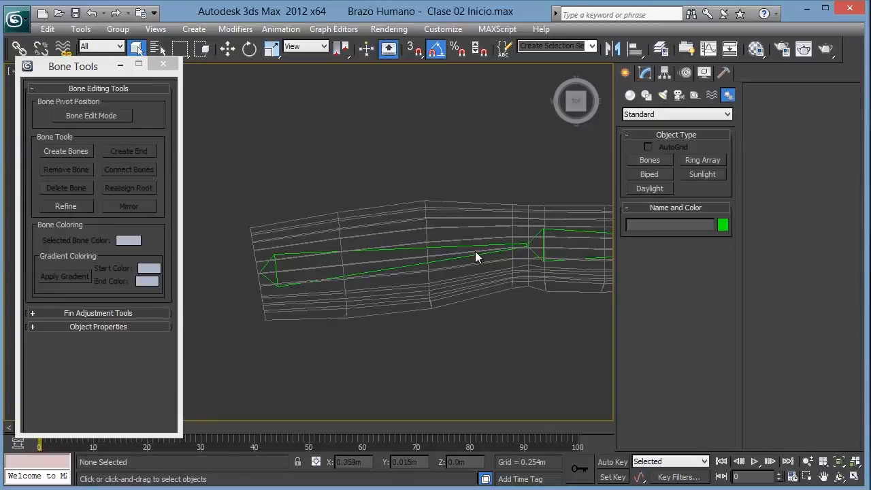
Select Bone001 at the shoulder end of the arm and activate Select and Move.
scroll(532, 252, "up", 3)
scroll(532, 251, "down", 3)
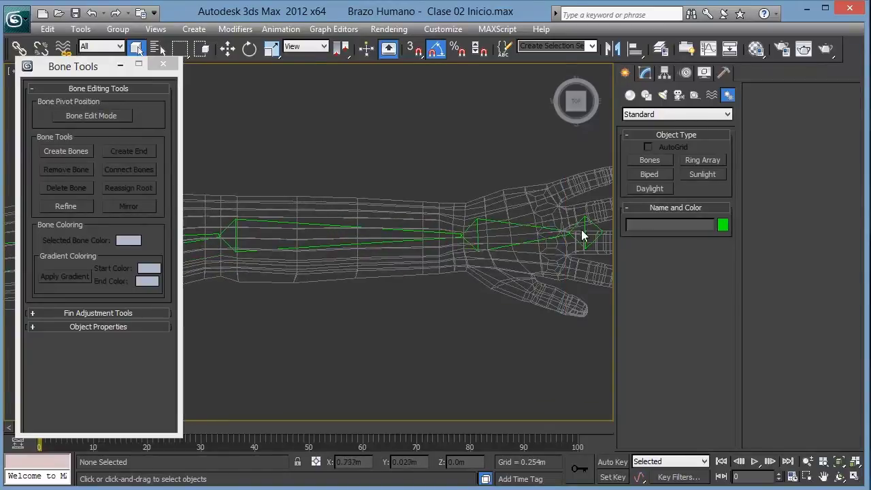
scroll(526, 234, "down", 1)
middle_click_drag(300, 246, 435, 249)
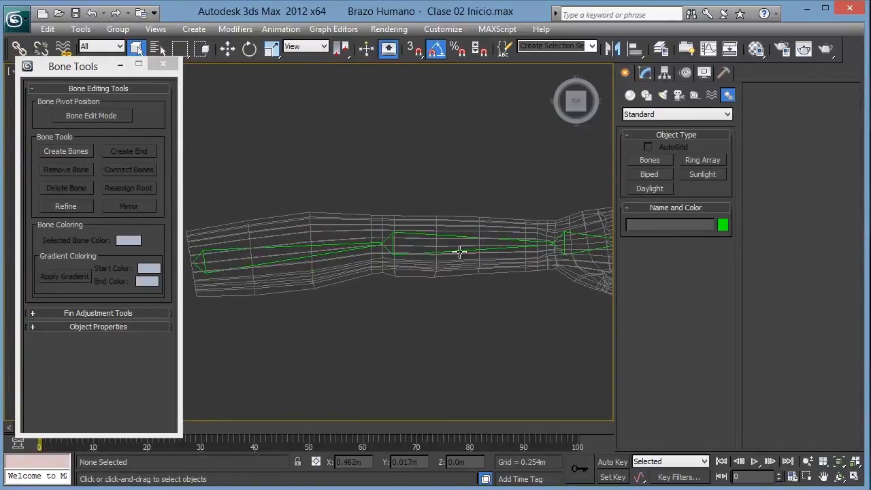
scroll(356, 249, "down", 3)
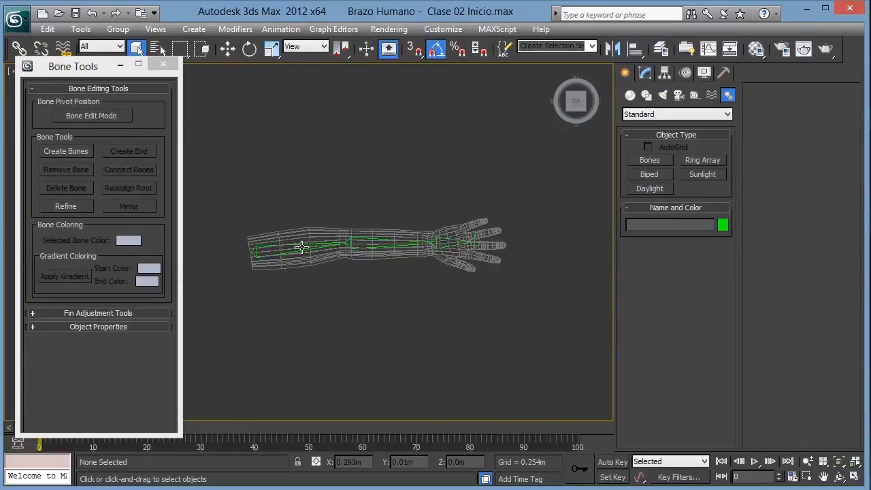
scroll(241, 250, "up", 2)
scroll(241, 251, "up", 2)
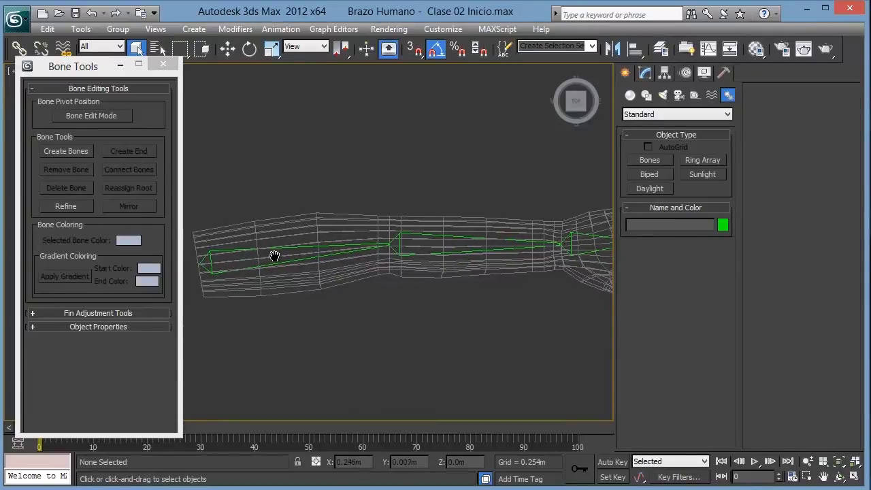
middle_click_drag(274, 254, 373, 264)
scroll(373, 258, "up", 2)
scroll(361, 235, "up", 2)
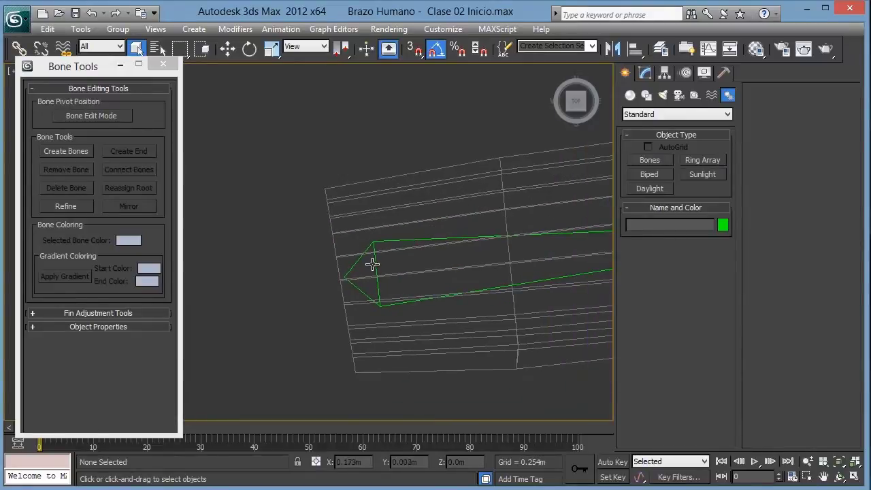
left_click(372, 264)
scroll(372, 262, "down", 3)
middle_click_drag(388, 256, 283, 254)
scroll(276, 246, "down", 1)
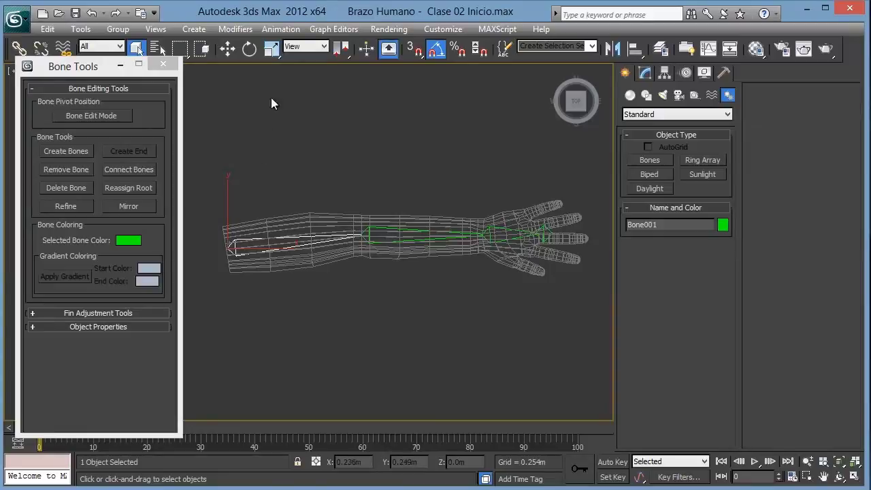
left_click(228, 55)
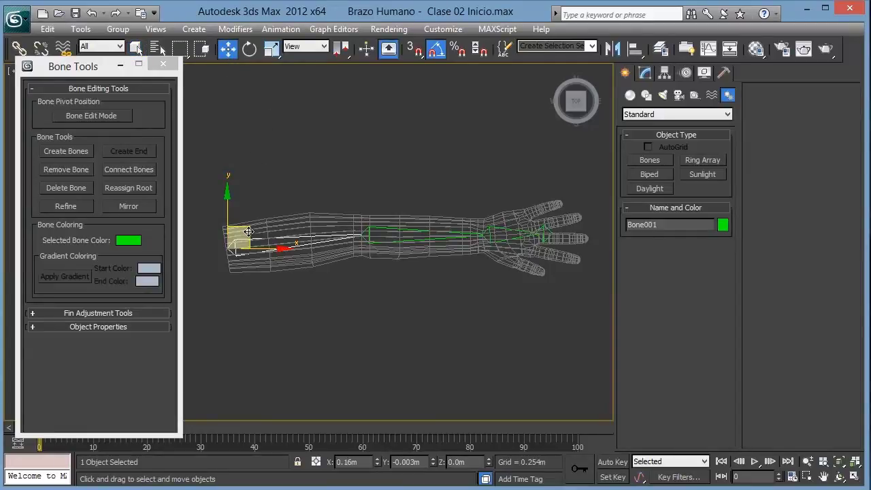
mouse_move(249, 231)
left_mouse_down()
mouse_move(238, 239)
mouse_move(275, 209)
left_mouse_up()
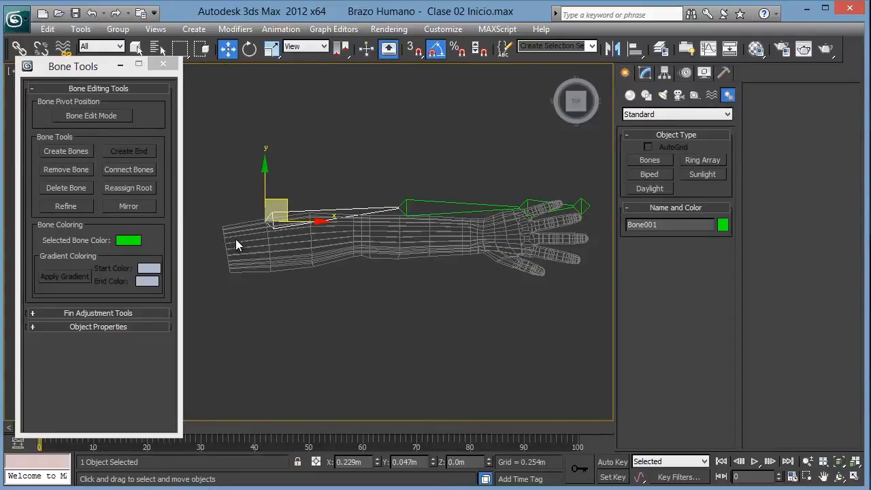
key("ctrl+z")
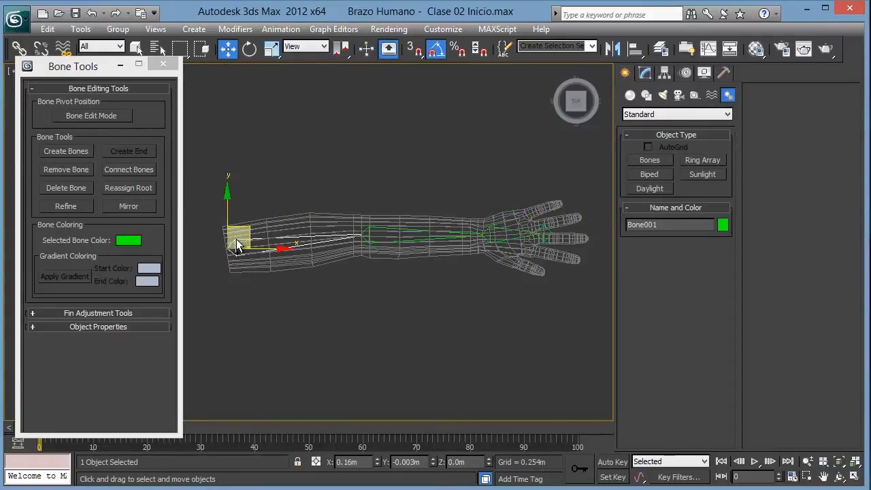
middle_click_drag(252, 193, 283, 184)
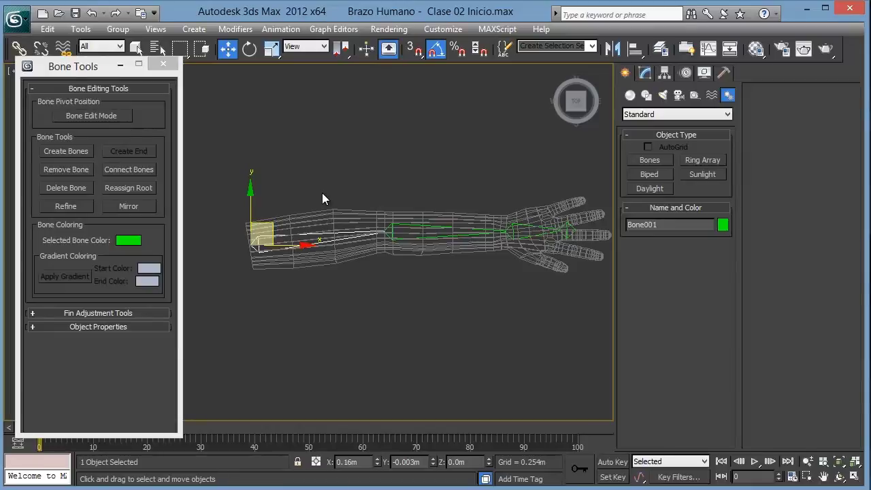
Turn on Bone Edit Mode and move Bone001's start to the arm's shoulder end.
left_click(94, 117)
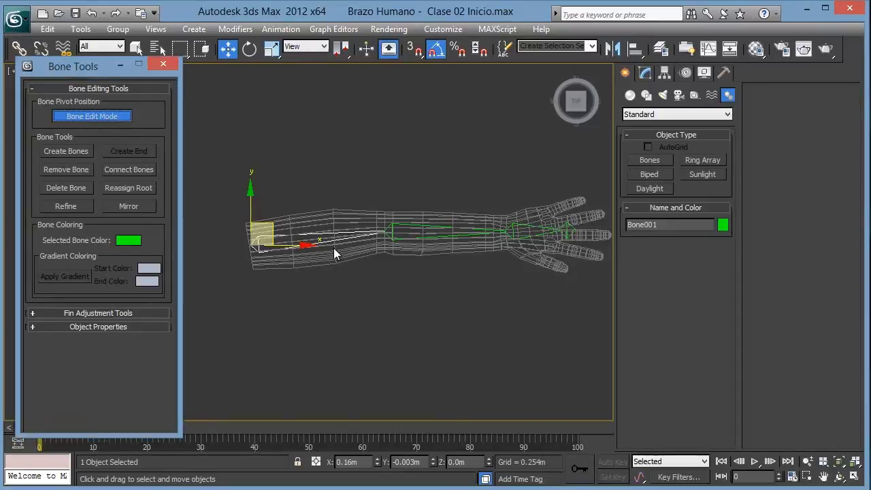
mouse_move(269, 226)
left_mouse_down()
mouse_move(272, 261)
mouse_move(347, 299)
mouse_move(330, 253)
left_mouse_up()
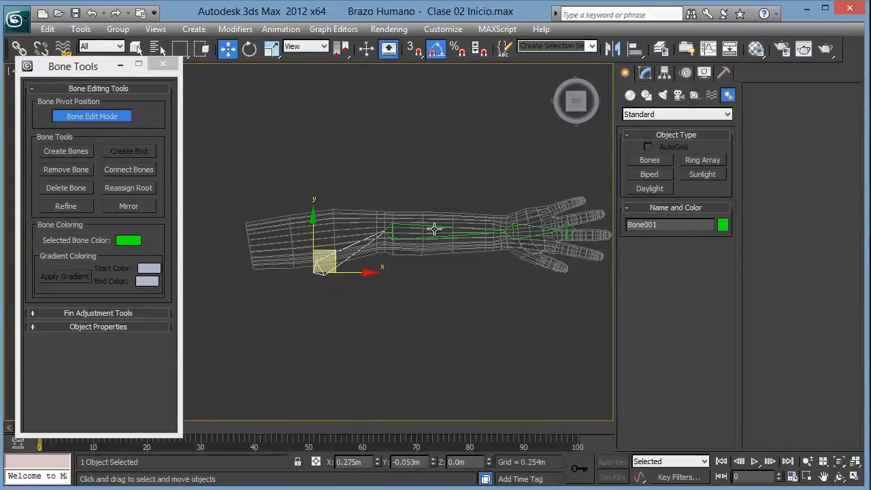
scroll(295, 241, "up", 1)
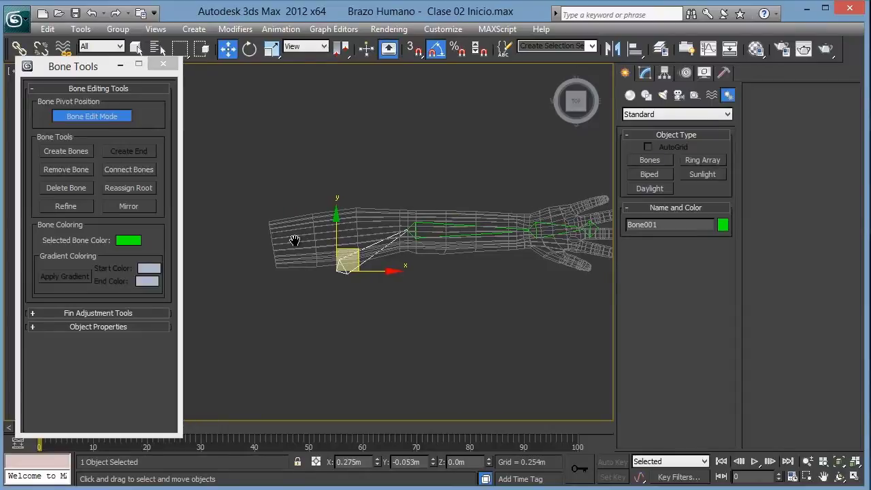
scroll(294, 241, "up", 2)
scroll(343, 246, "up", 2)
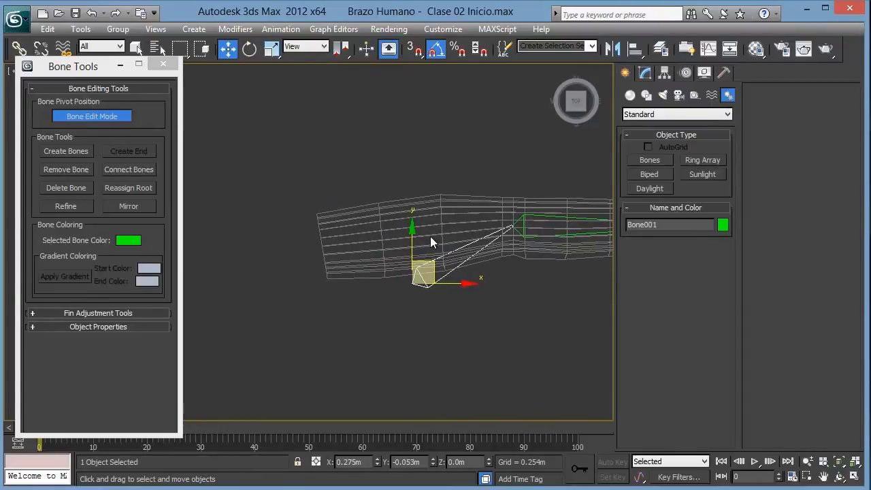
middle_click_drag(507, 247, 368, 245)
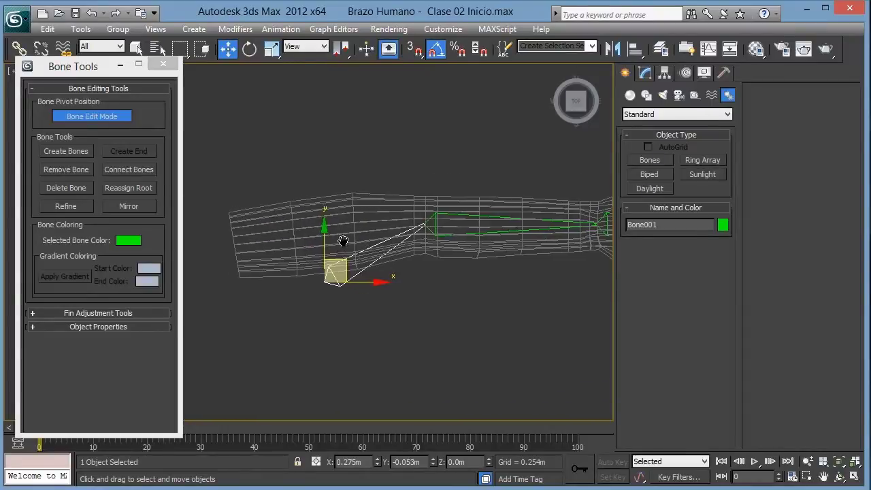
middle_click_drag(258, 248, 419, 247)
left_click_drag(524, 306, 371, 231)
scroll(437, 225, "up", 2)
left_click_drag(437, 226, 372, 226)
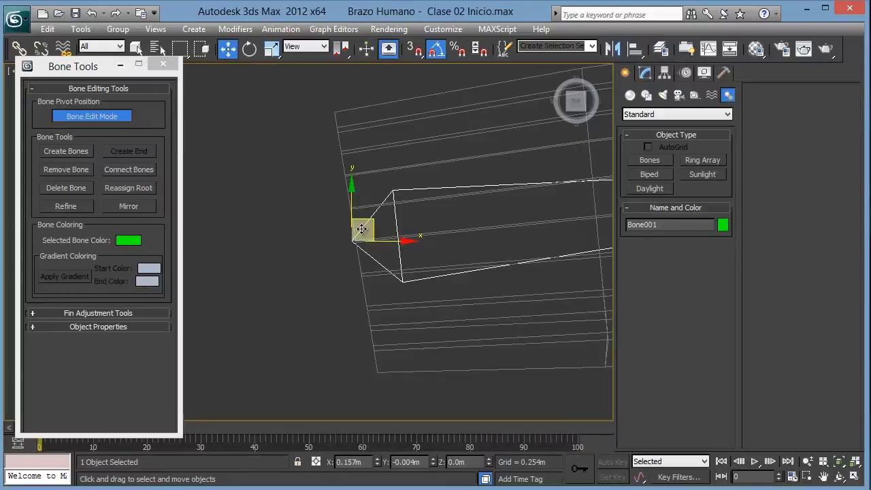
Select Bone002 and nudge the elbow joint to X 0.406m, Y 0.02m, Z 0m.
scroll(374, 221, "down", 2)
scroll(401, 229, "down", 1)
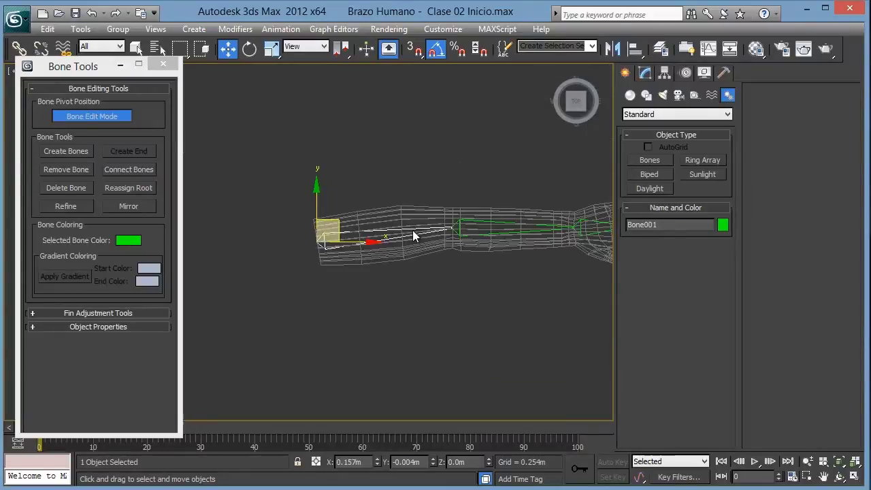
scroll(408, 224, "down", 2)
scroll(387, 207, "up", 4)
middle_click_drag(387, 208, 369, 243)
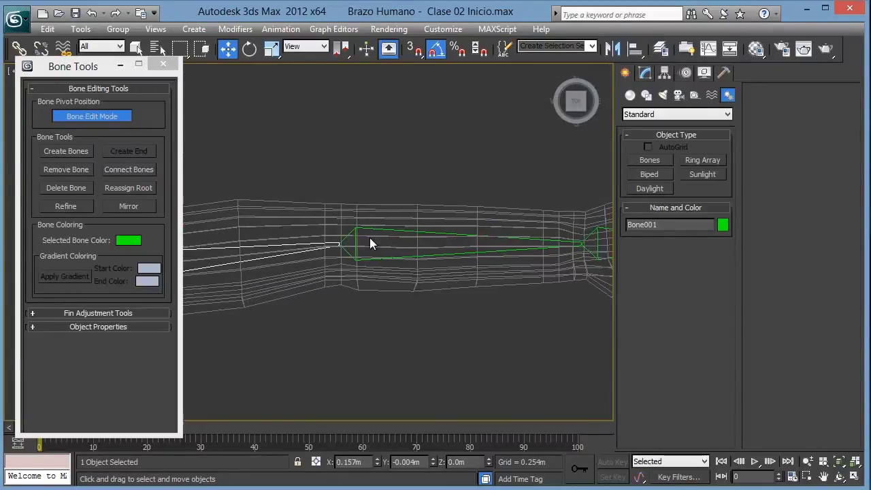
left_click(374, 230)
scroll(350, 238, "up", 2)
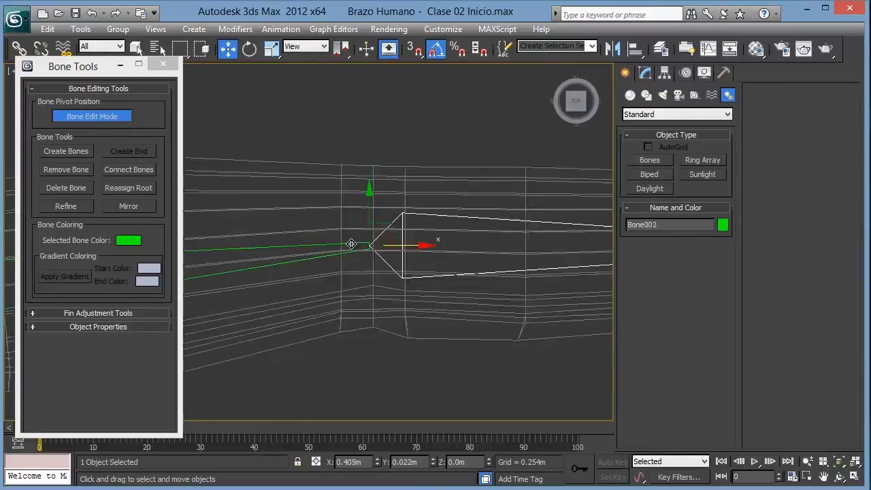
scroll(401, 237, "up", 2)
left_click_drag(412, 230, 418, 235)
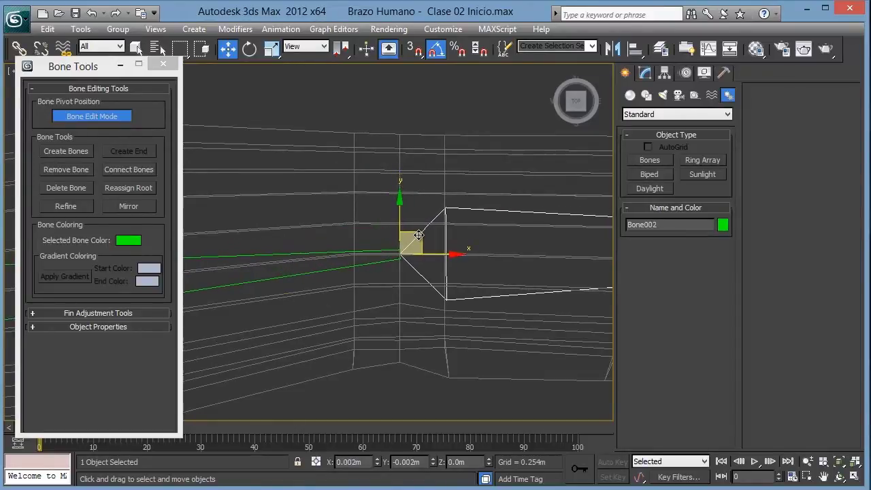
scroll(398, 257, "down", 3)
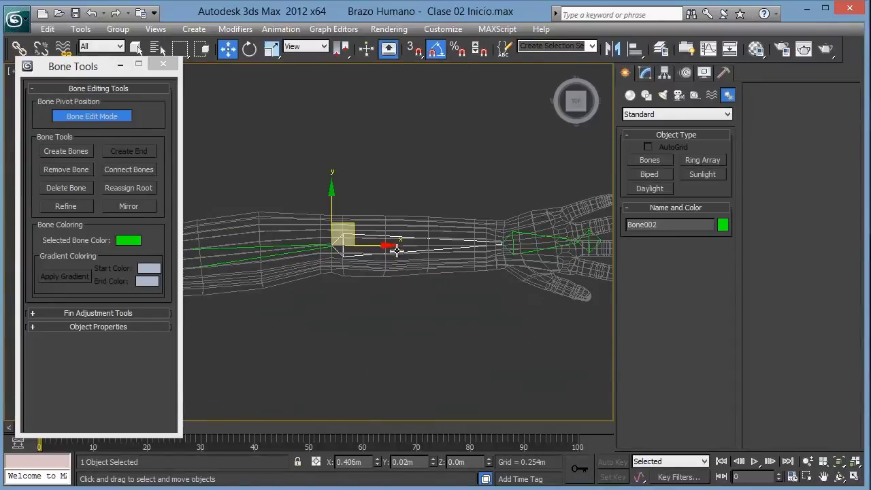
middle_click_drag(466, 243, 415, 246)
scroll(432, 242, "up", 4)
Select Bone003 and shift the wrist joint slightly left.
left_click(446, 236)
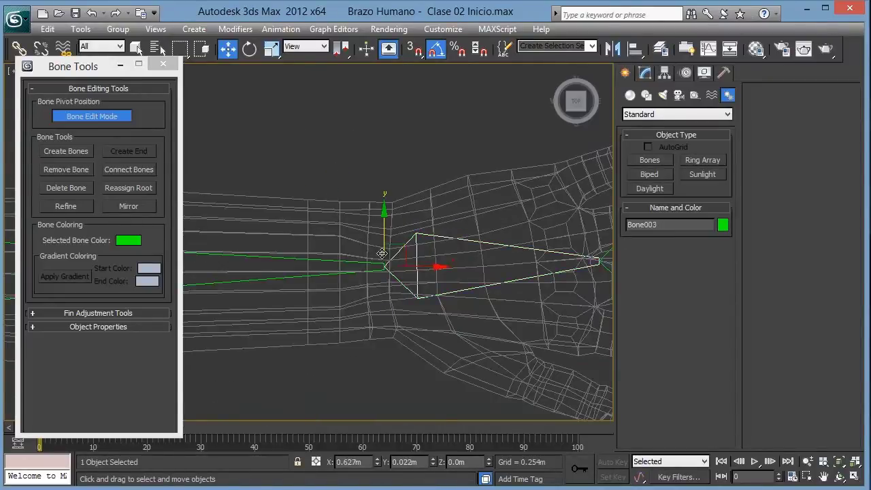
scroll(460, 257, "up", 2)
mouse_move(435, 258)
left_mouse_down()
mouse_move(413, 257)
mouse_move(442, 259)
mouse_move(410, 257)
left_mouse_up()
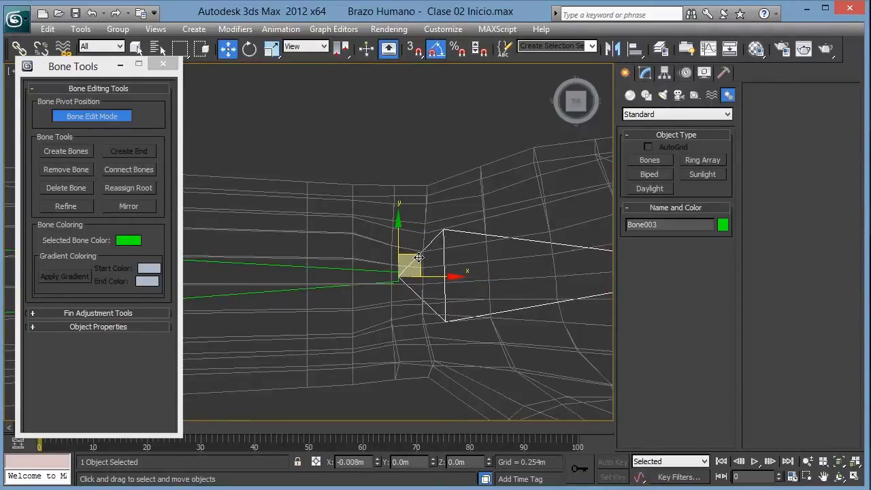
scroll(410, 257, "down", 3)
scroll(408, 257, "down", 2)
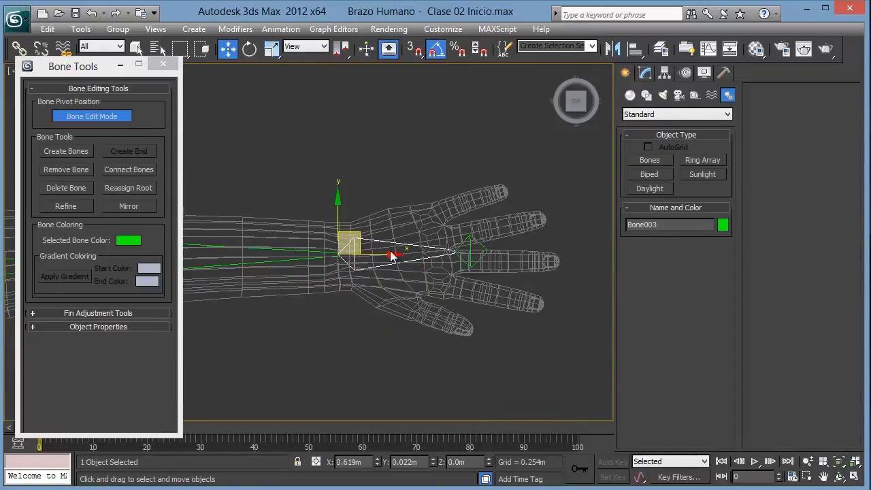
scroll(381, 253, "up", 2)
scroll(393, 250, "up", 1)
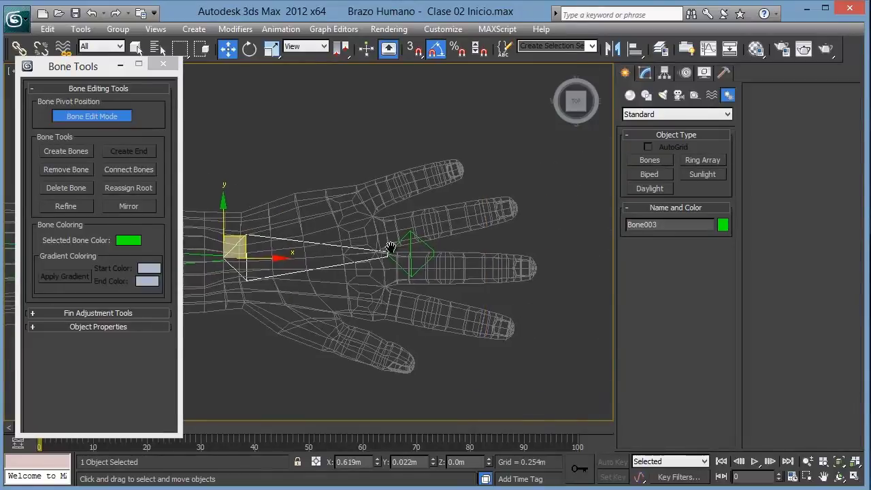
scroll(404, 247, "up", 1)
Move end bone Bone004 to the middle finger's base at X 0.721m, Y 0.027m, Z 0m.
left_click(423, 253)
left_click_drag(389, 242, 346, 157)
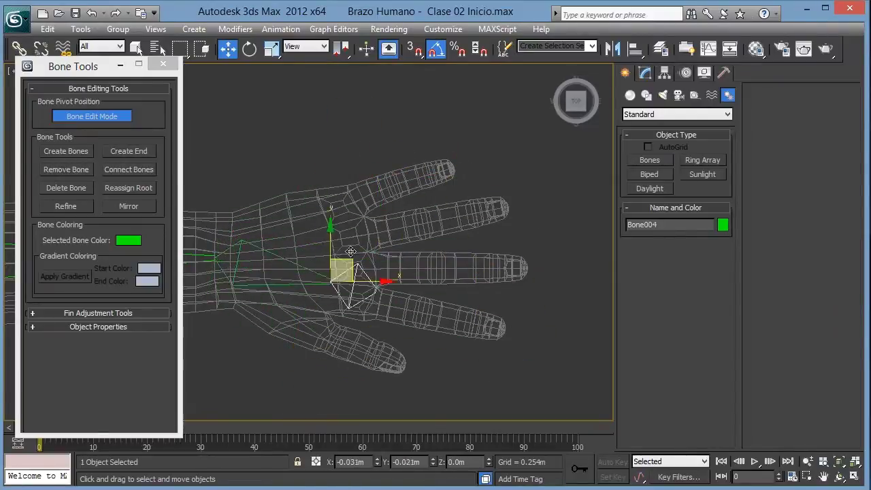
left_click_drag(347, 158, 346, 267)
scroll(329, 246, "up", 4)
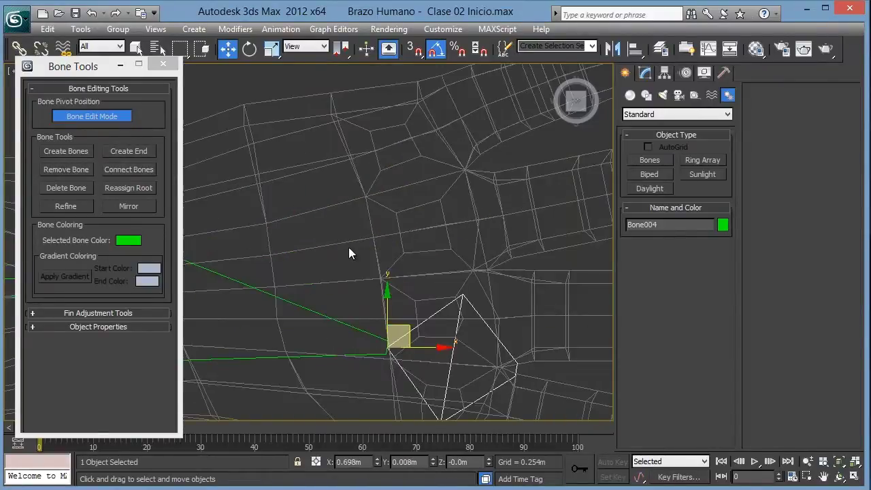
left_click_drag(416, 327, 512, 246)
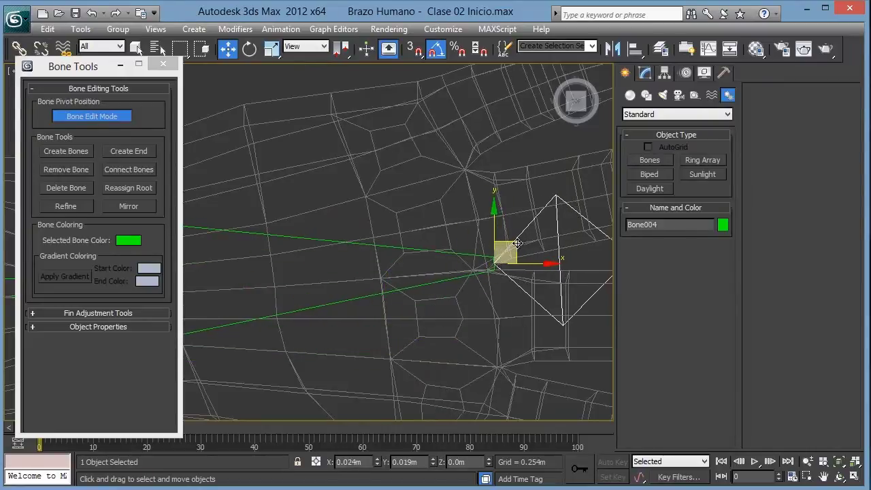
scroll(512, 246, "down", 4)
left_click_drag(433, 239, 365, 252)
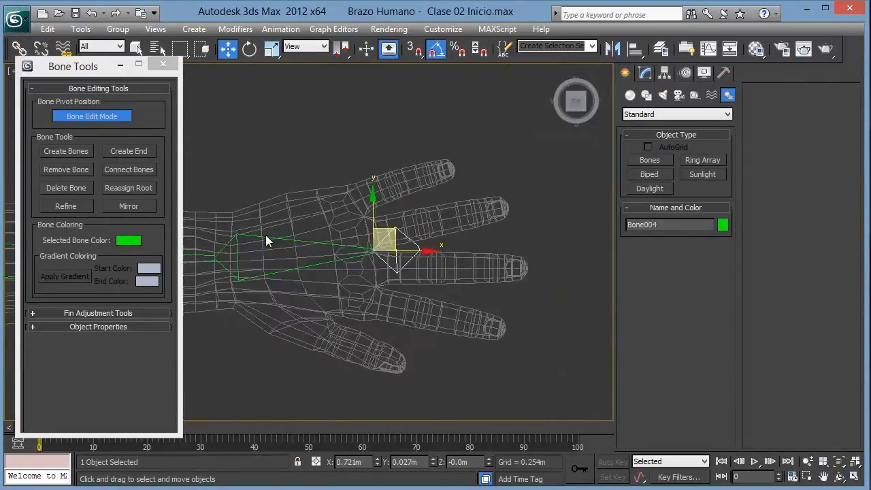
scroll(364, 252, "down", 2)
scroll(335, 242, "down", 2)
middle_click_drag(385, 245, 444, 238)
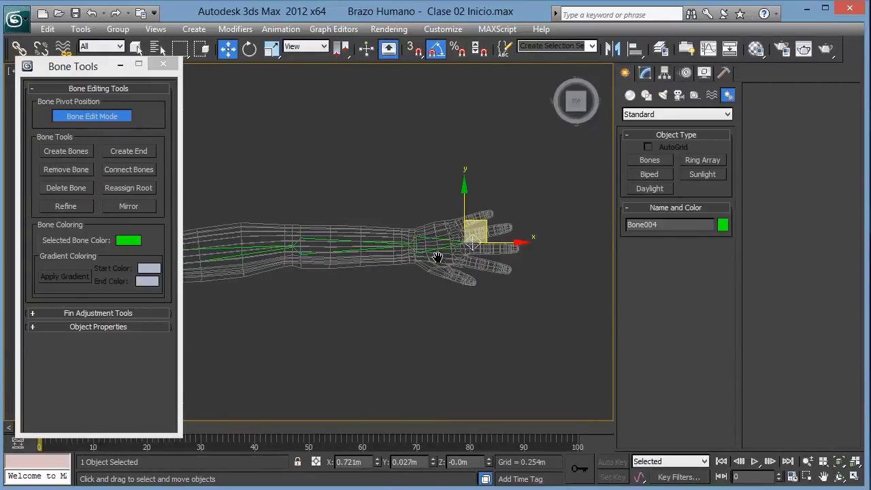
scroll(446, 247, "down", 3)
scroll(279, 215, "up", 2)
scroll(279, 215, "up", 2)
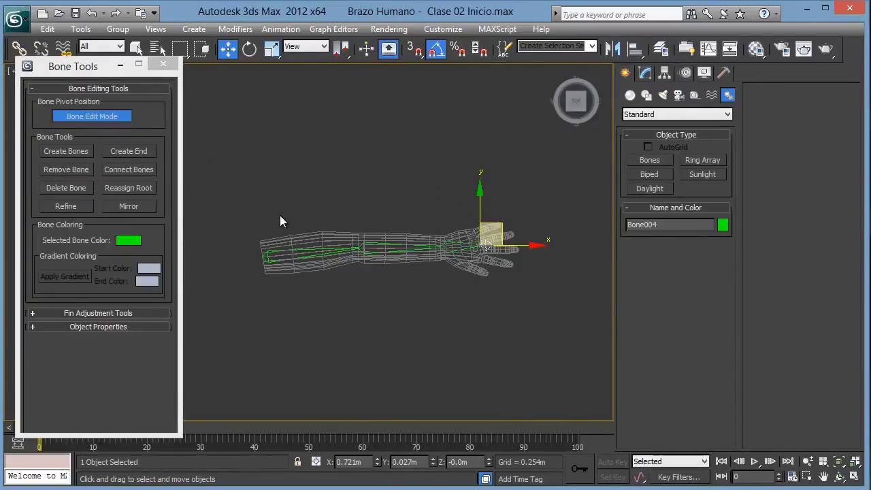
Exit Bone Edit Mode, select Bone001, and orbit into a gridded perspective view of the rig.
left_click(100, 117)
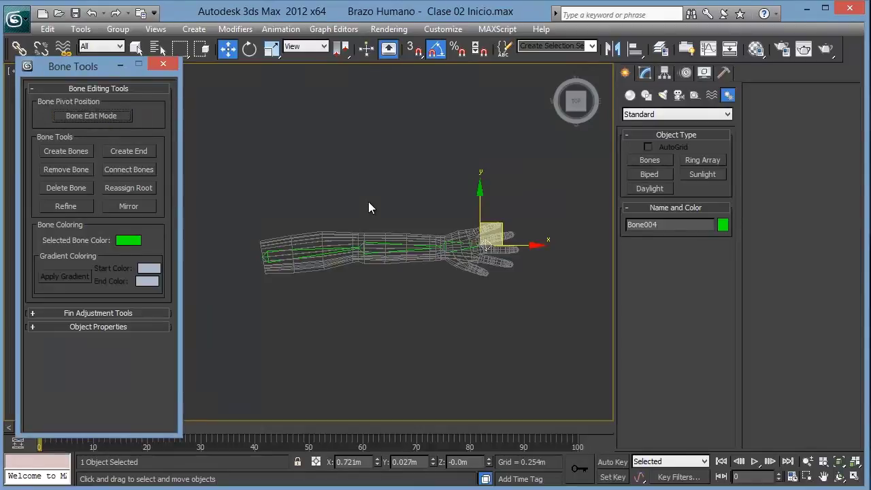
left_click(331, 253)
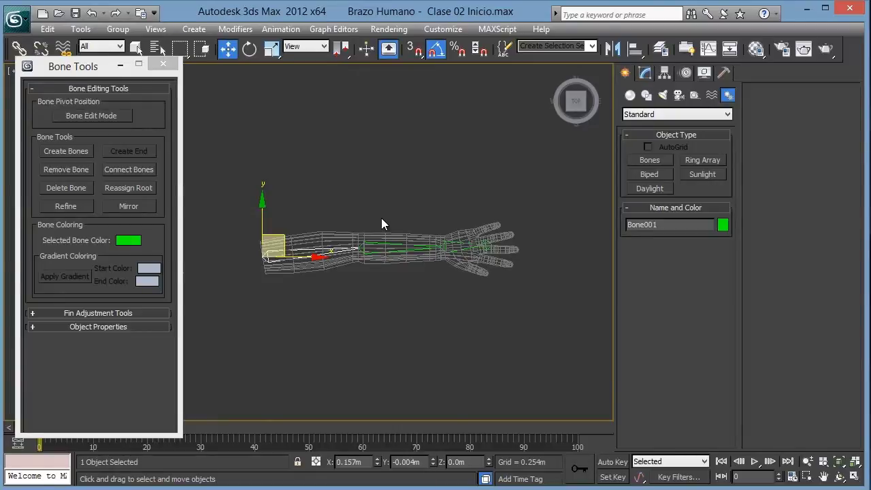
scroll(381, 223, "up", 5)
scroll(384, 223, "down", 6)
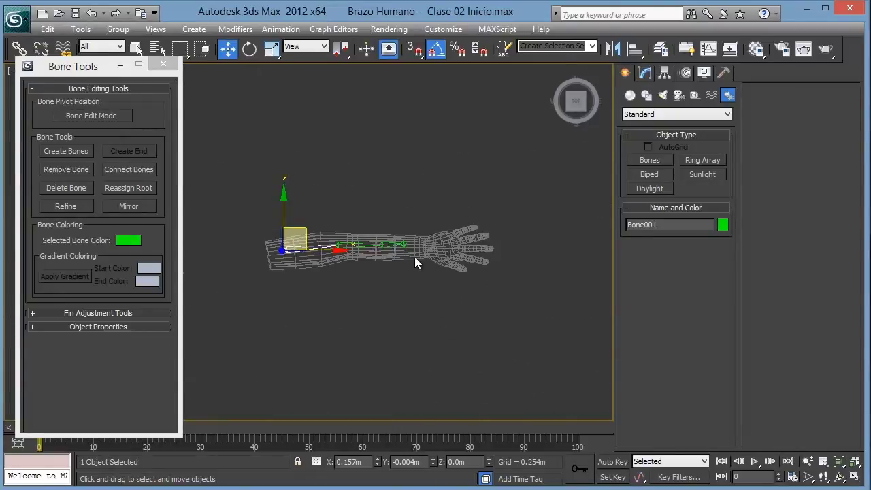
middle_click_drag(415, 257, 327, 174, "alt")
key("g")
mouse_move(346, 218)
middle_mouse_down()
mouse_move(371, 238)
mouse_move(344, 248)
mouse_move(458, 261)
mouse_move(417, 213)
middle_mouse_up()
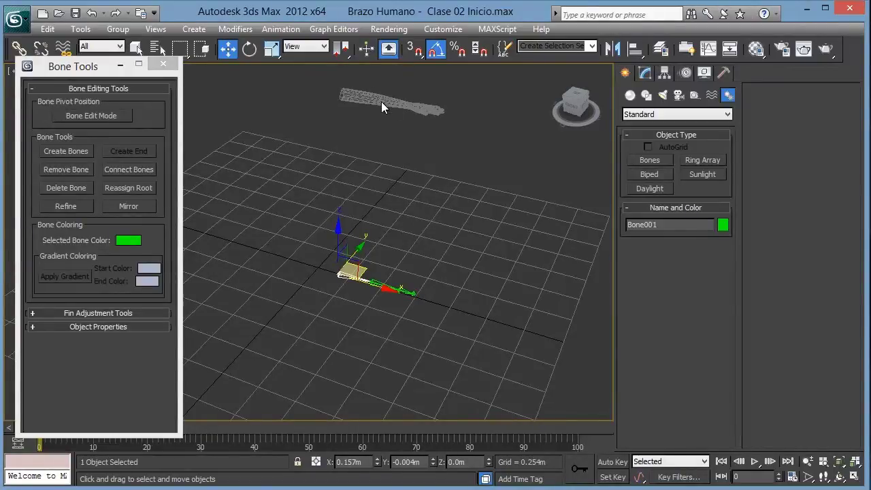
Orbit around the arm to compare the bone chain's height with the mesh.
mouse_move(381, 101)
middle_mouse_down("alt")
mouse_move(338, 117)
mouse_move(343, 123)
middle_mouse_up("alt")
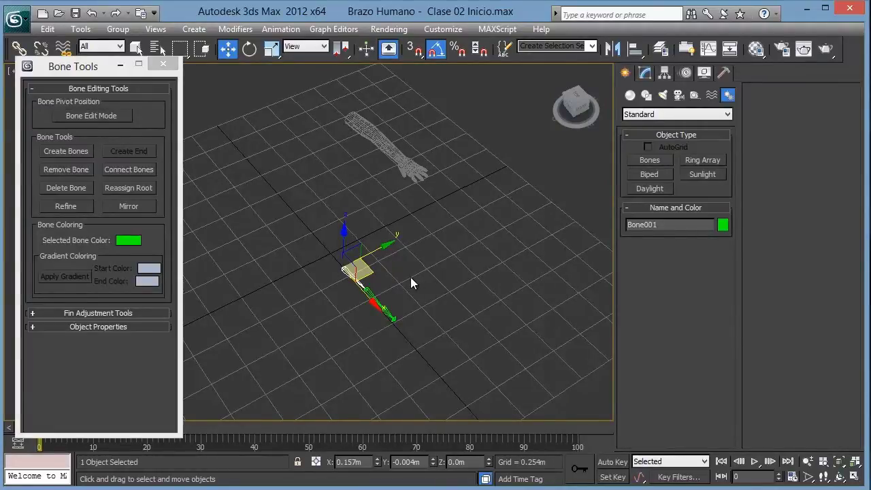
scroll(383, 280, "up", 2)
scroll(398, 285, "up", 2)
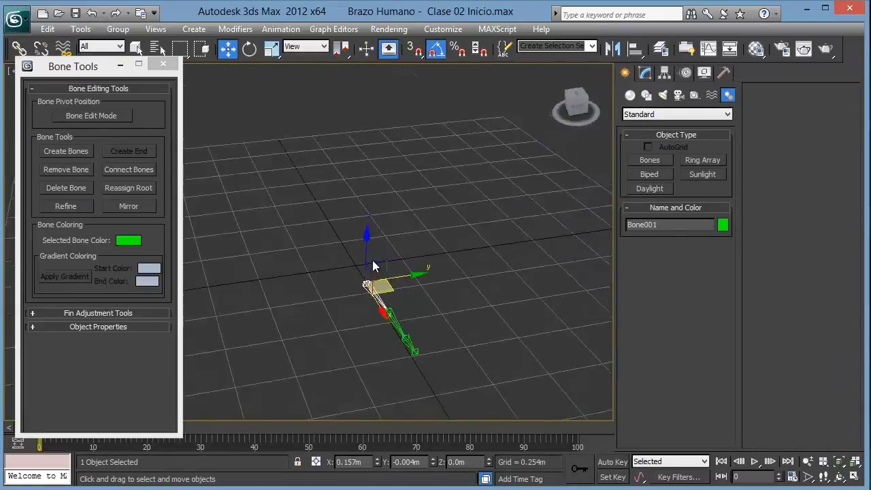
mouse_move(372, 260)
middle_mouse_down("alt")
mouse_move(356, 248)
mouse_move(370, 196)
mouse_move(373, 266)
middle_mouse_up("alt")
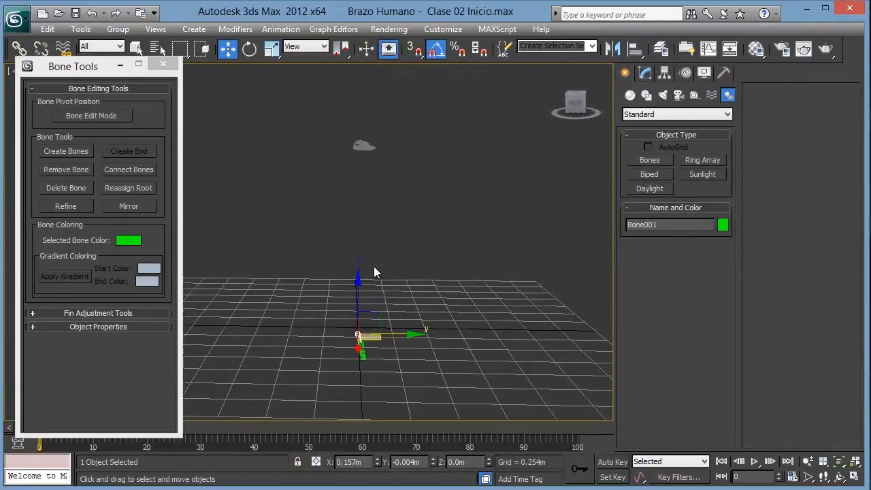
middle_click_drag(332, 183, 388, 201, "alt")
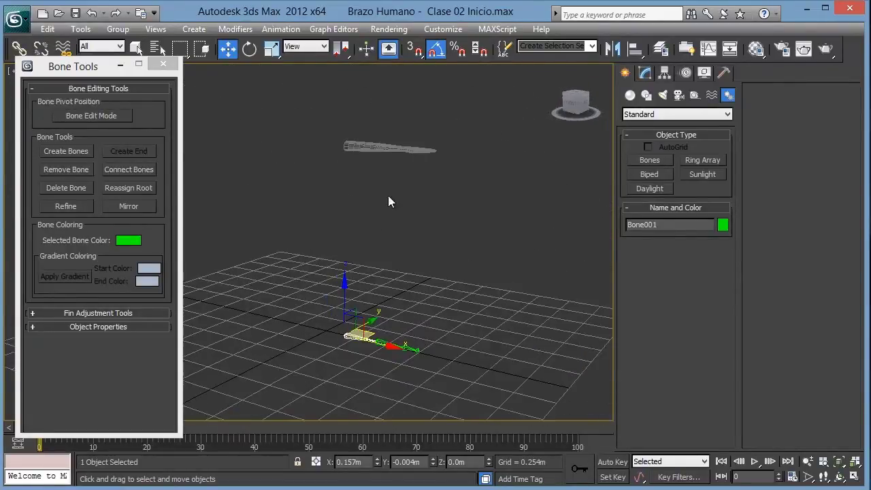
Undo a stray Bone Edit Mode move and raise the whole bone chain to Z 1.205m.
left_click(80, 114)
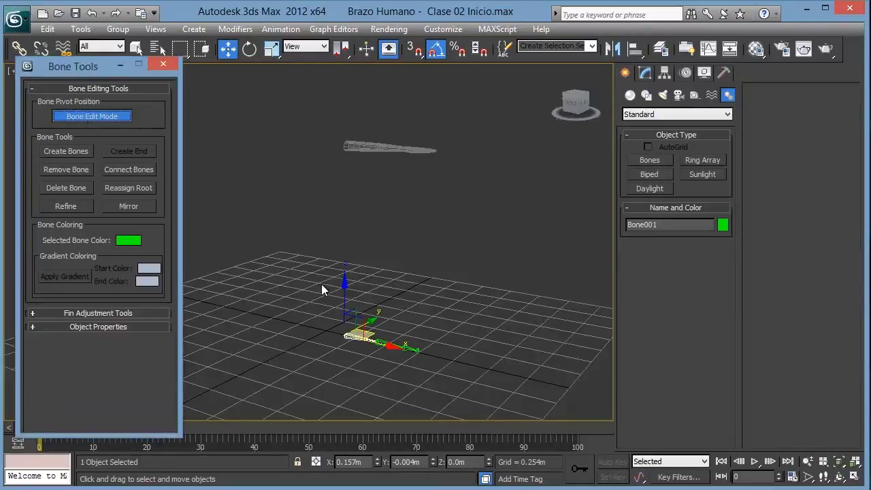
left_click_drag(345, 293, 368, 269)
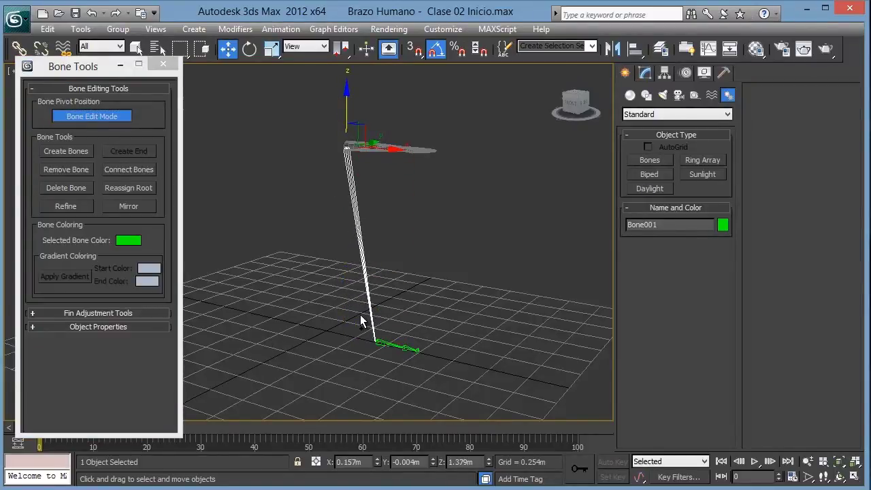
key("ctrl+z")
left_click(113, 118)
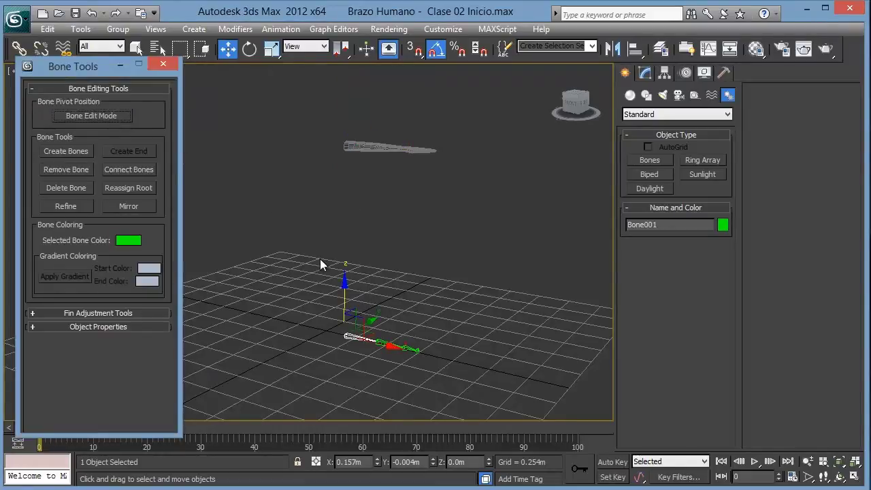
left_click_drag(345, 284, 355, 144)
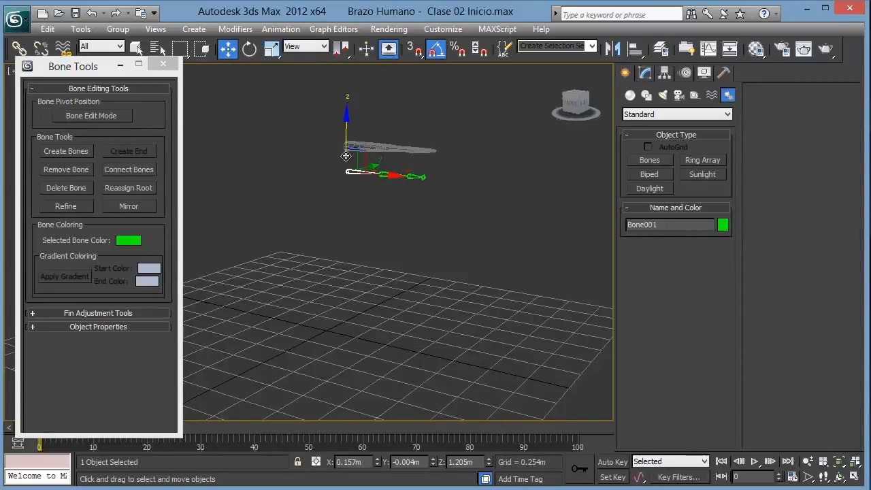
In the Front view, move the bone chain up into the arm mesh and frame it.
key("f")
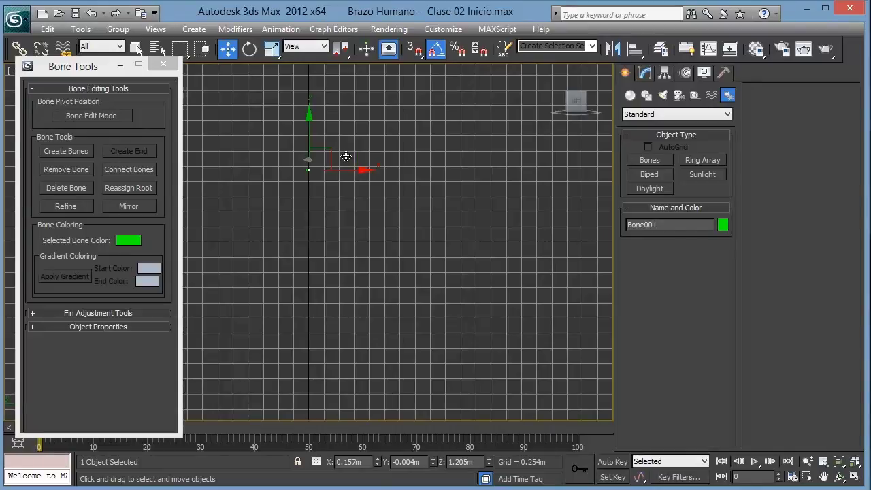
key("f")
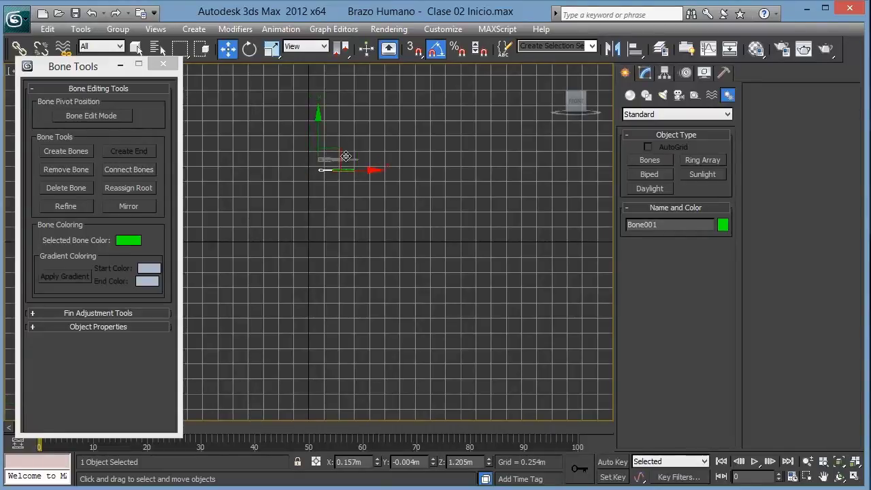
scroll(346, 157, "up", 10)
middle_click_drag(339, 206, 308, 256)
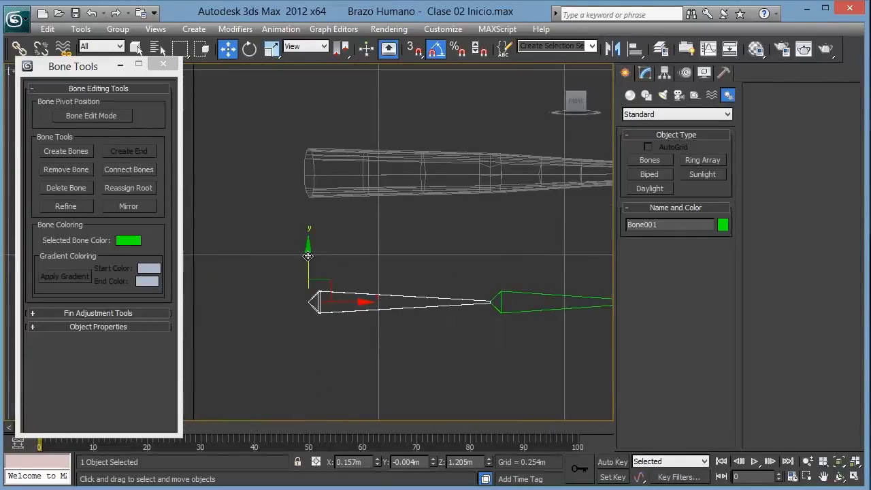
left_click_drag(308, 256, 306, 110)
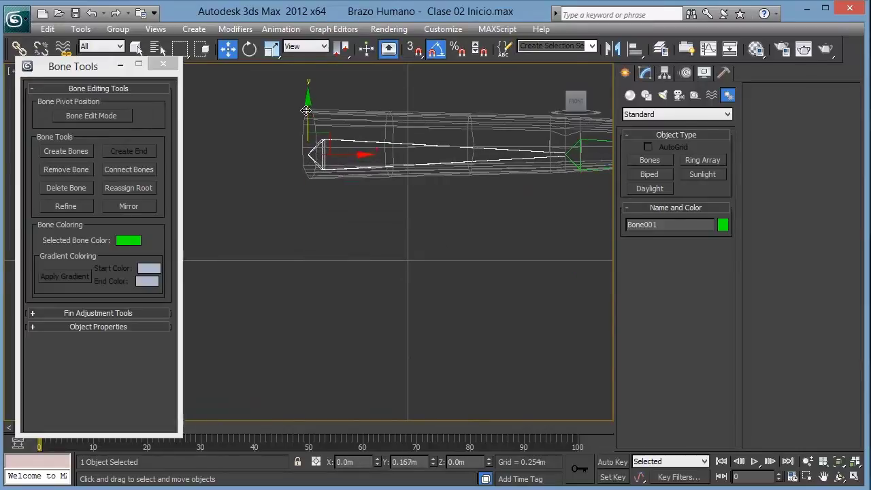
middle_click_drag(306, 110, 316, 288)
scroll(317, 288, "up", 2)
left_click_drag(331, 170, 331, 173)
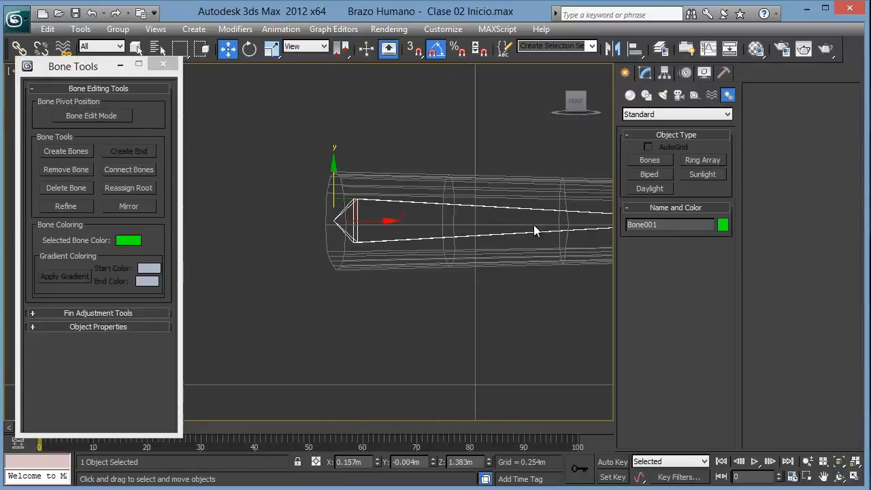
scroll(442, 216, "down", 3)
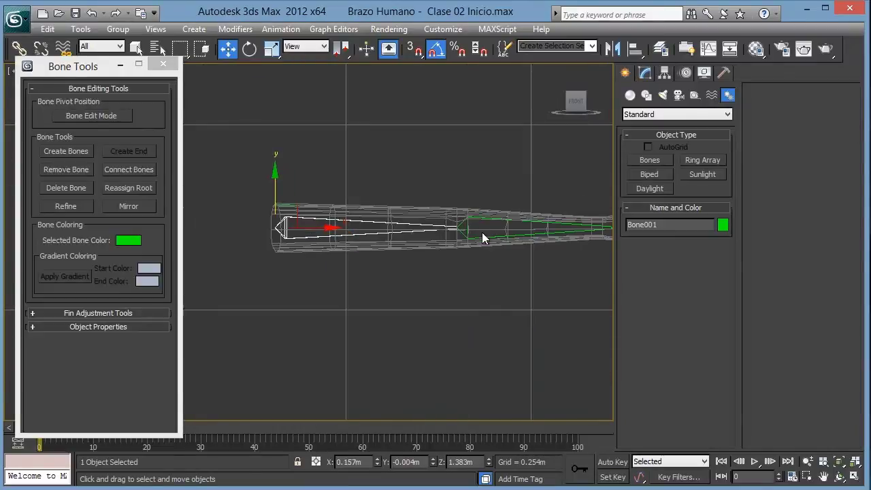
middle_click_drag(481, 237, 470, 236)
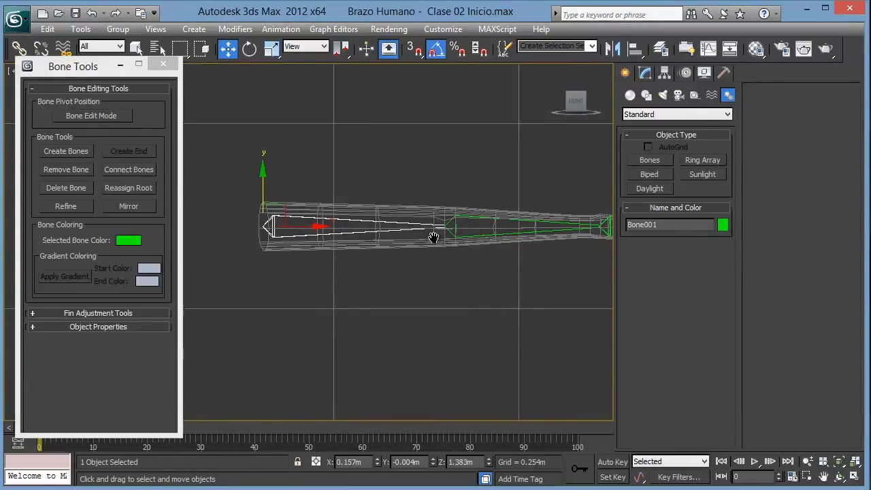
scroll(433, 237, "down", 2)
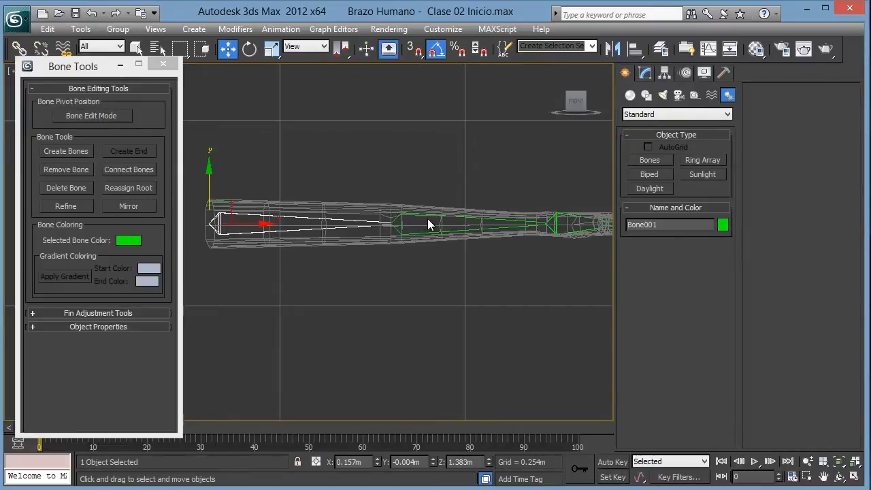
scroll(425, 225, "up", 2)
scroll(396, 227, "down", 2)
With Bone Edit Mode on, shift Bone002's start to fit the elbow joint.
left_click(99, 116)
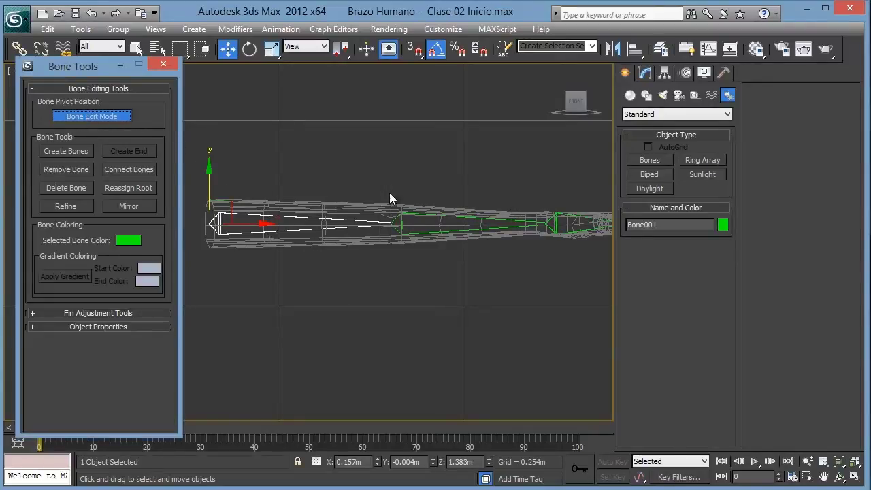
scroll(366, 205, "up", 2)
scroll(428, 204, "up", 3)
scroll(356, 246, "up", 3)
scroll(356, 246, "up", 2)
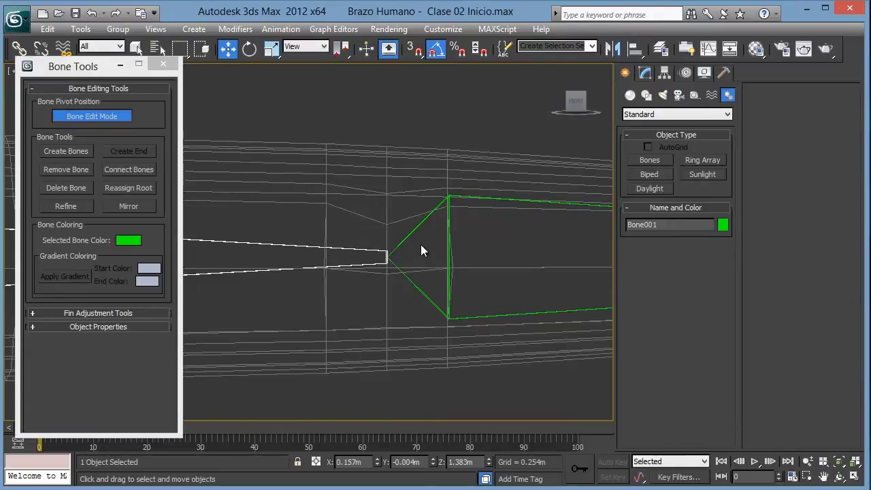
left_click(413, 236)
left_click_drag(406, 233, 406, 243)
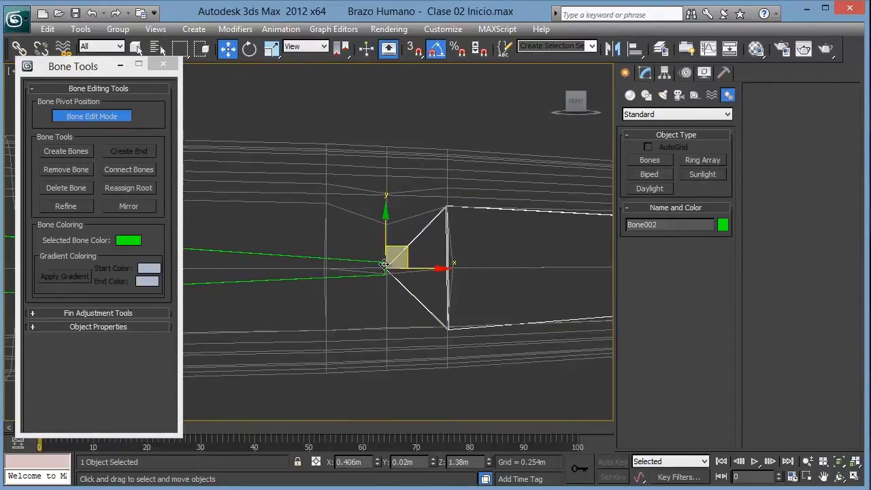
scroll(392, 220, "down", 2)
scroll(534, 229, "down", 3)
scroll(390, 229, "up", 3)
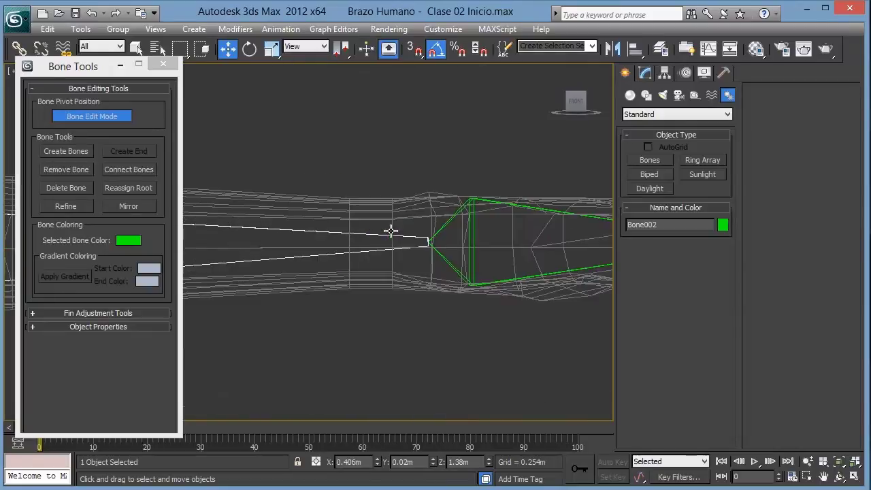
Shift Bone003's base to line up with the arm mesh.
left_click(442, 232)
left_click_drag(441, 228, 448, 224)
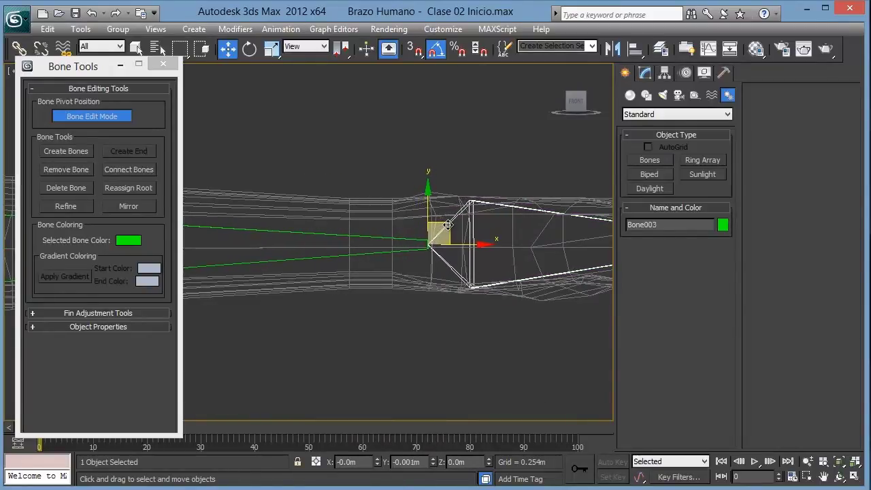
scroll(508, 224, "down", 2)
scroll(409, 223, "down", 2)
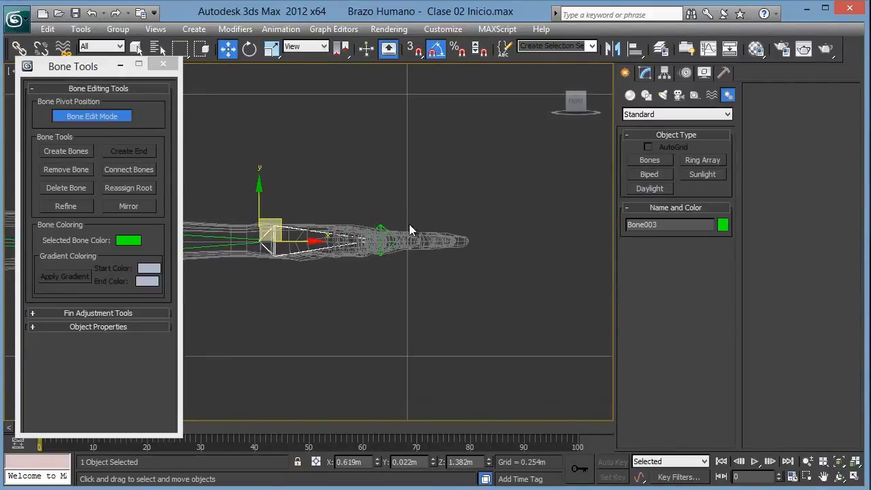
scroll(408, 224, "up", 4)
Nudge Bone004's joint to Z 1.382m at the hand and exit Bone Edit Mode.
left_click(519, 234)
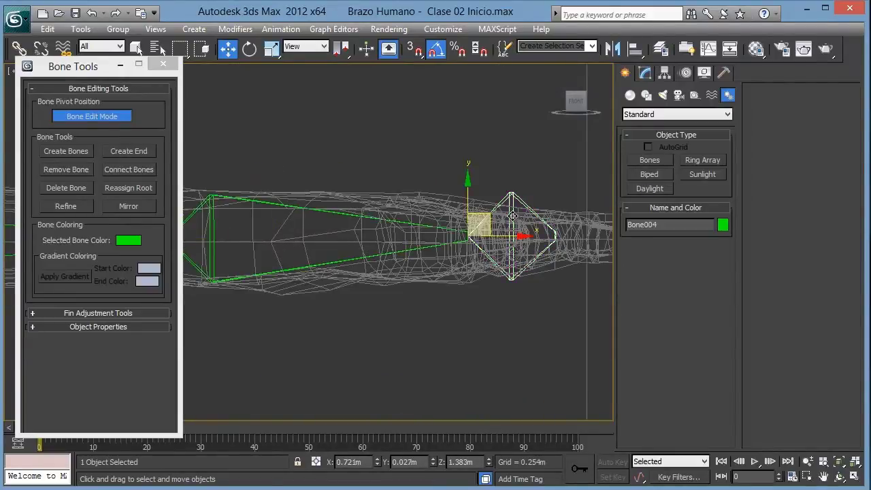
left_click_drag(492, 218, 495, 221)
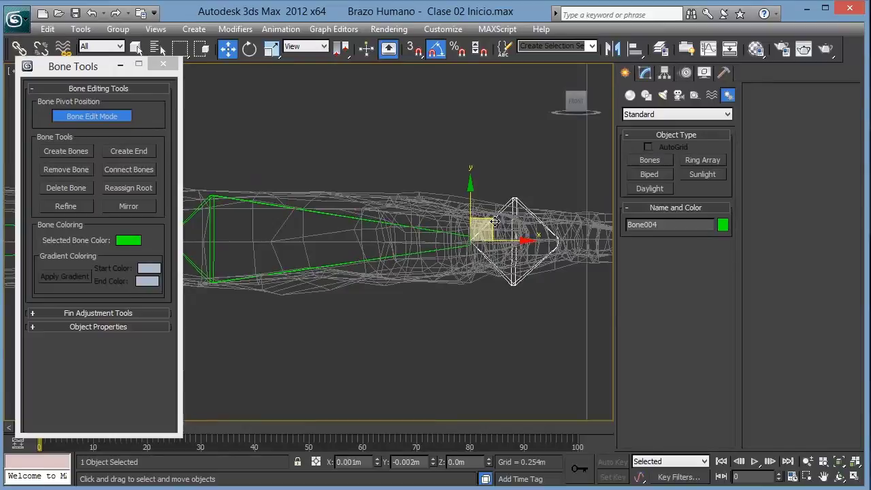
scroll(308, 225, "down", 2)
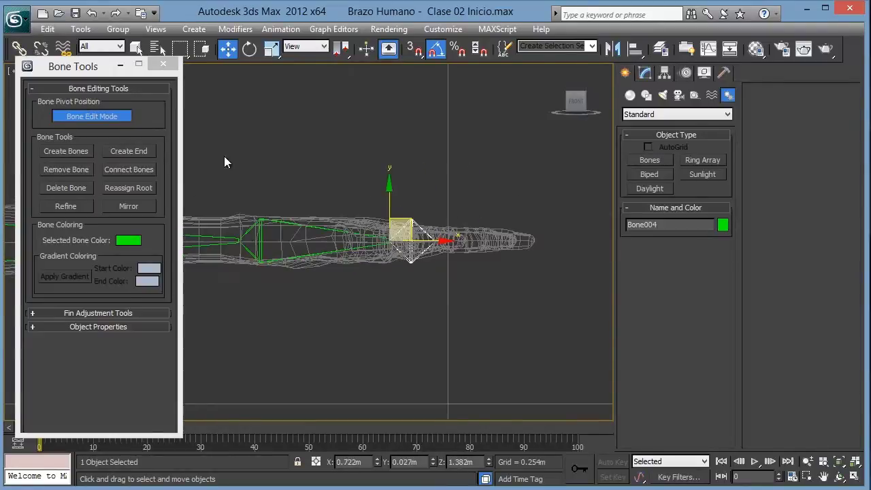
scroll(381, 188, "down", 2)
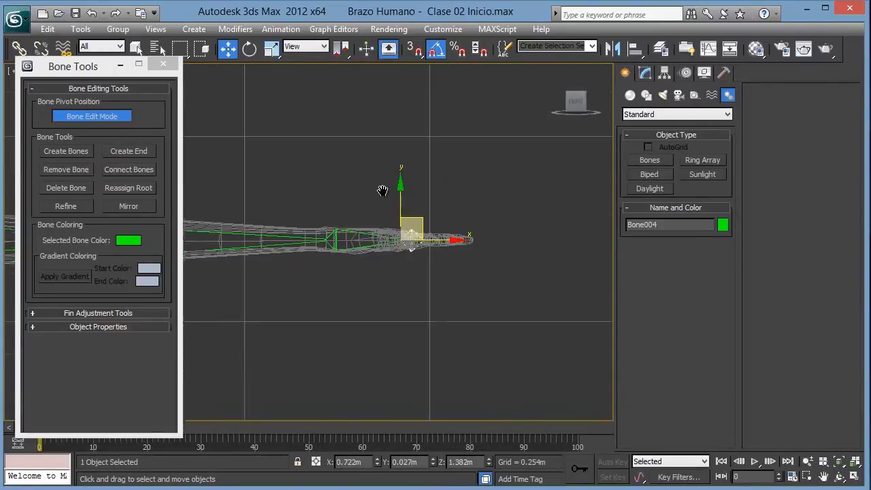
left_click(104, 116)
scroll(335, 218, "down", 2)
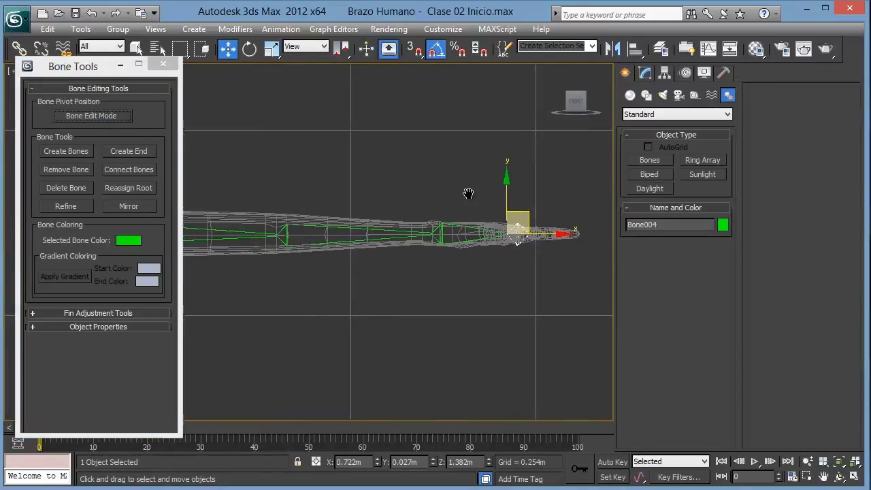
scroll(335, 217, "down", 1)
middle_click_drag(335, 214, 369, 216)
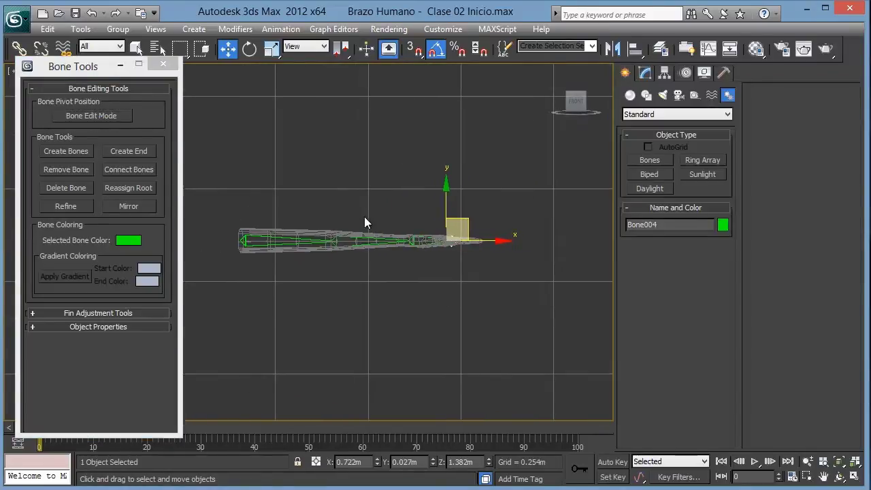
Switch to Top view, deselect Bone004, and zoom in until the hand and fingers fill the viewport.
key("t")
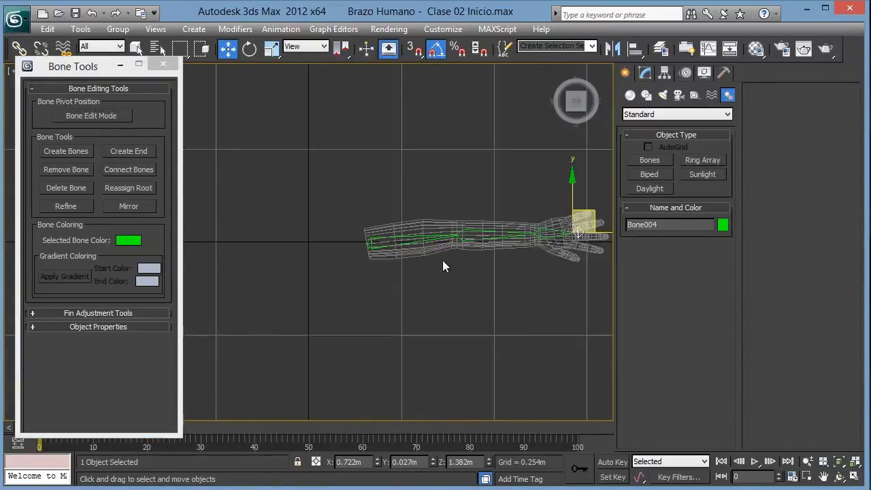
left_click(471, 296)
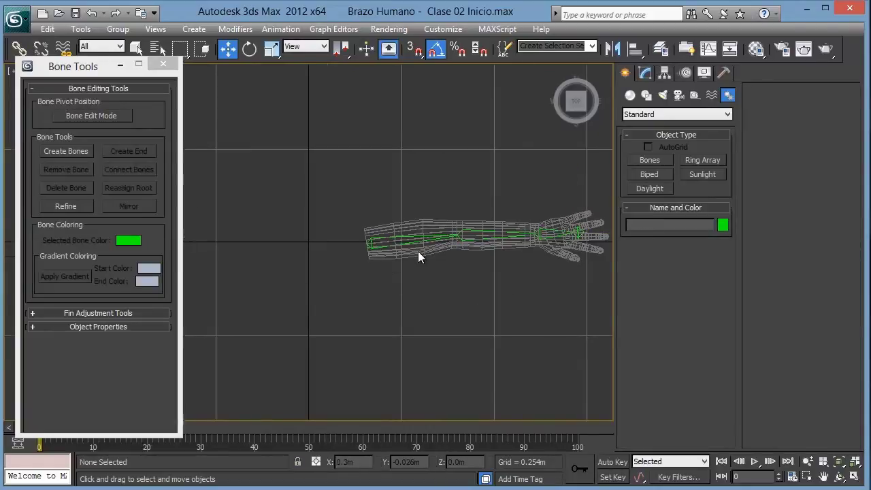
scroll(417, 251, "up", 3)
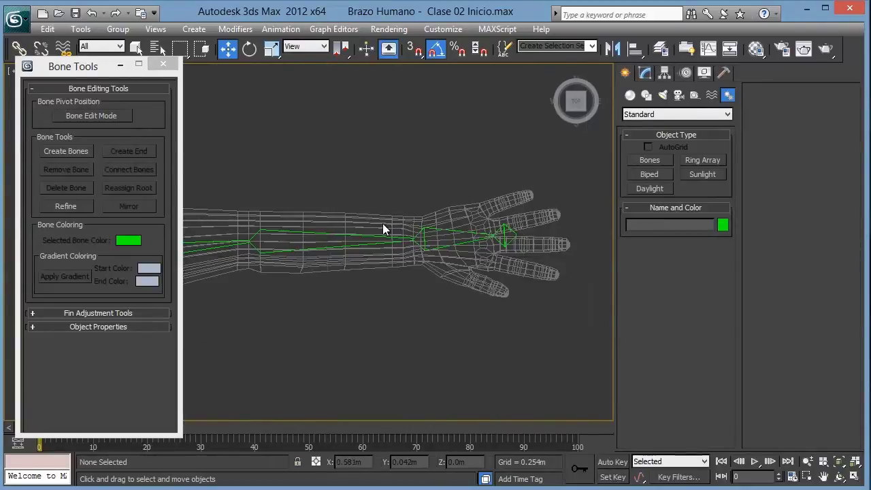
middle_click_drag(383, 223, 431, 219)
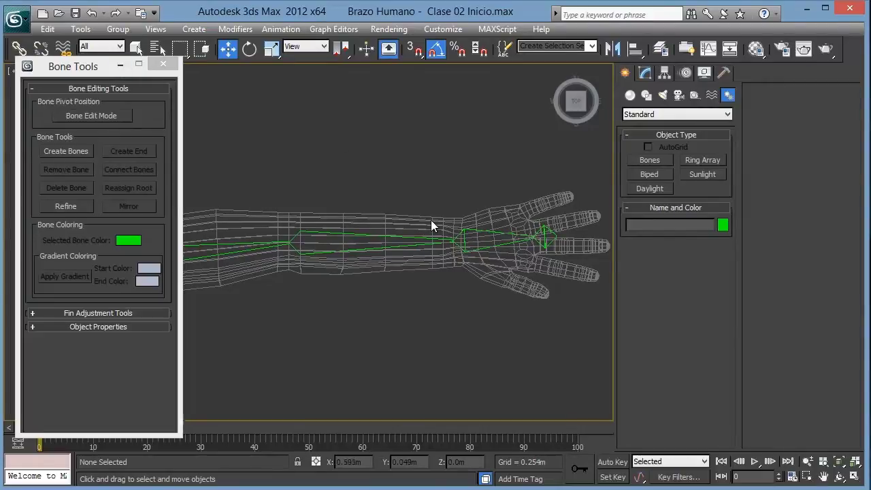
scroll(415, 222, "up", 1)
scroll(401, 223, "up", 1)
scroll(354, 223, "up", 1)
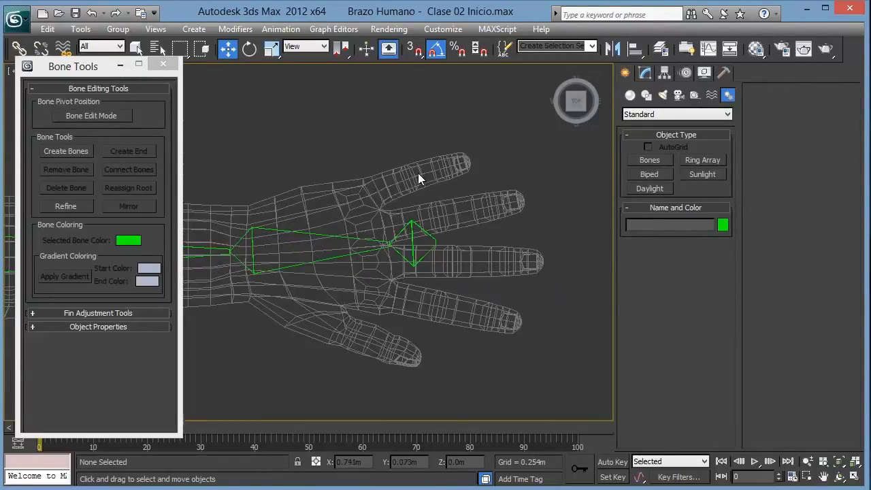
middle_click_drag(406, 203, 386, 197)
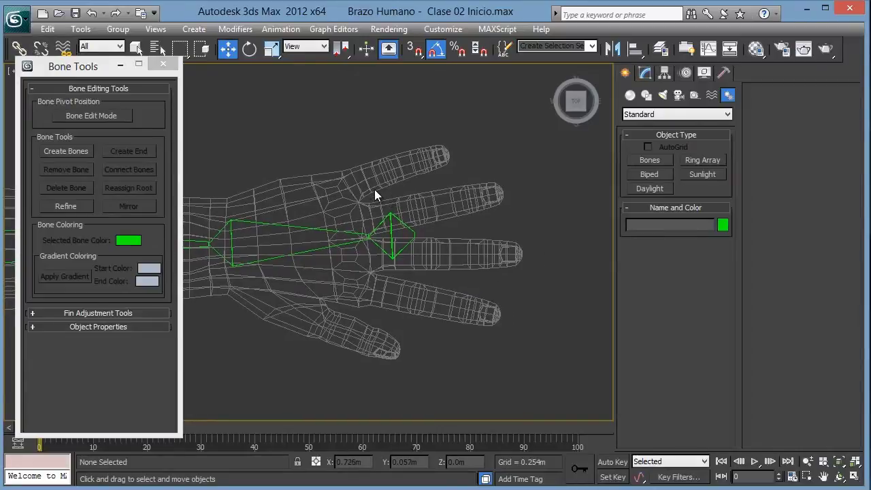
scroll(361, 163, "down", 1)
scroll(401, 172, "up", 2)
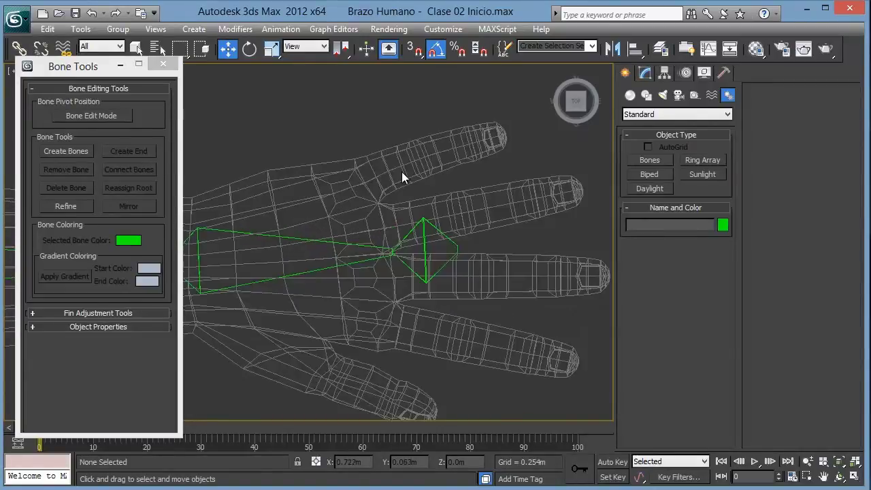
scroll(347, 206, "up", 1)
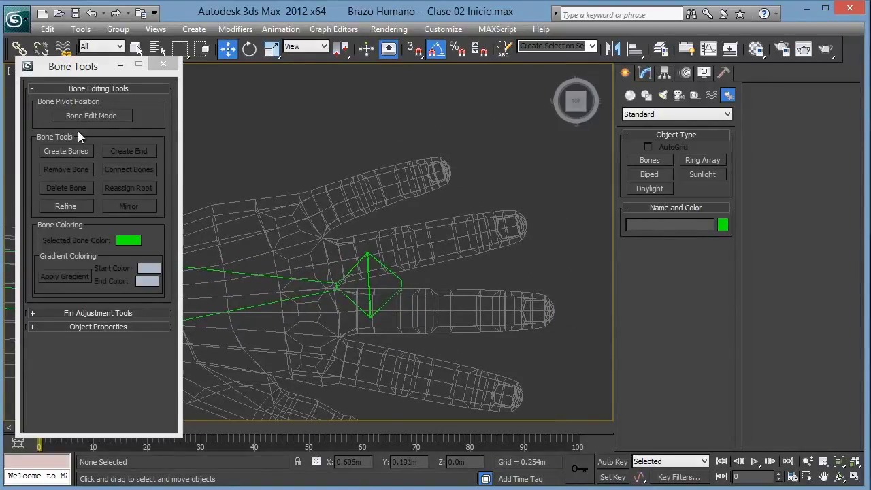
Start creating bones, frame the hand and fingers, and cancel a test bone.
left_click(75, 150)
scroll(441, 188, "down", 1)
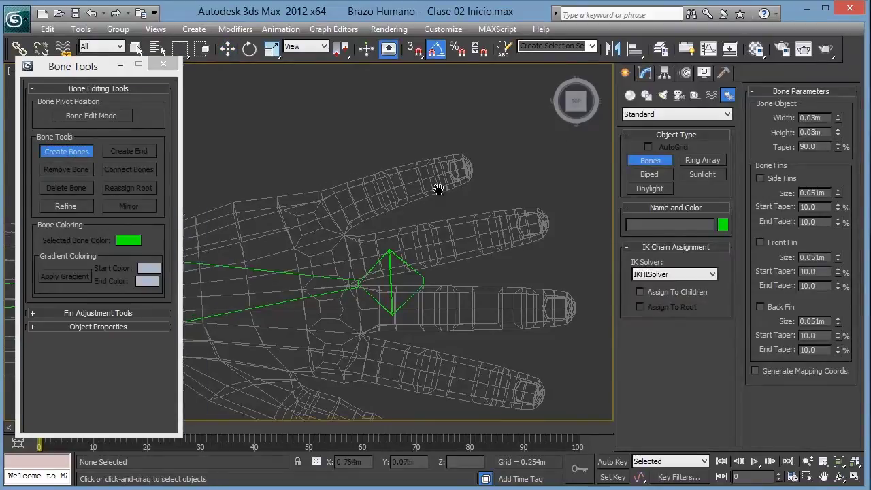
scroll(498, 182, "down", 1)
mouse_move(328, 204)
middle_mouse_down()
mouse_move(383, 220)
mouse_move(496, 224)
middle_mouse_up()
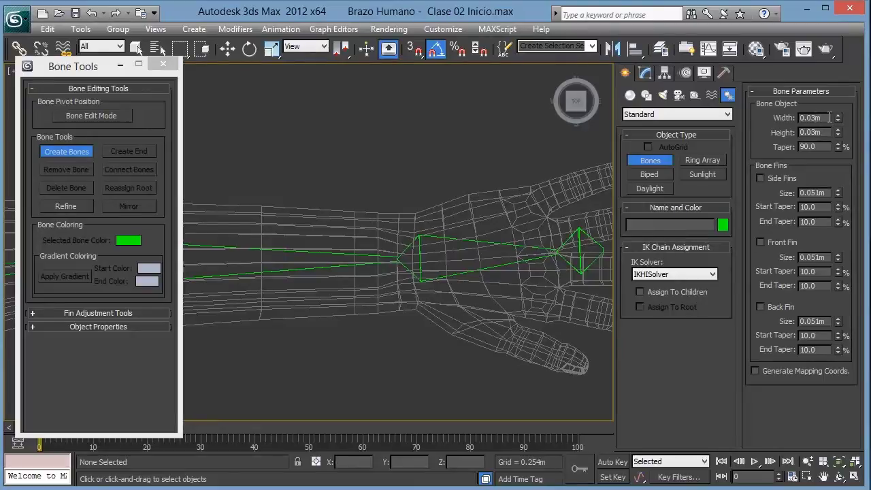
middle_click_drag(566, 185, 400, 198)
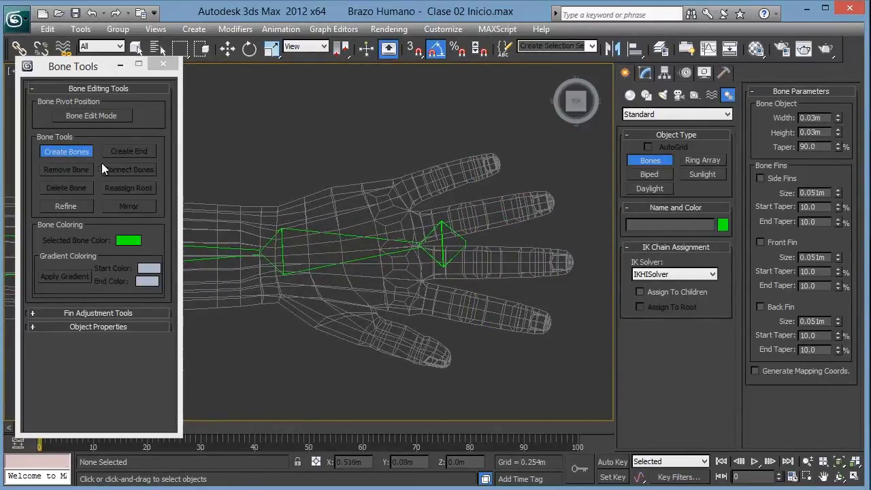
left_click(384, 197)
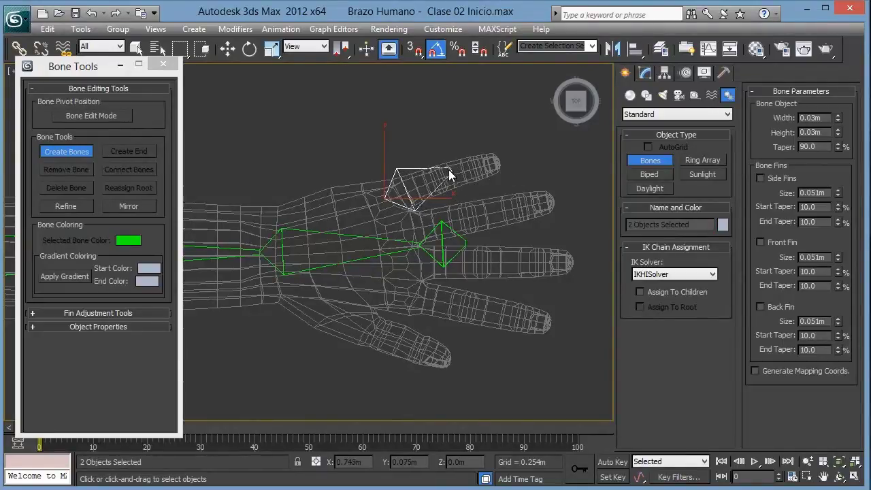
right_click(400, 169)
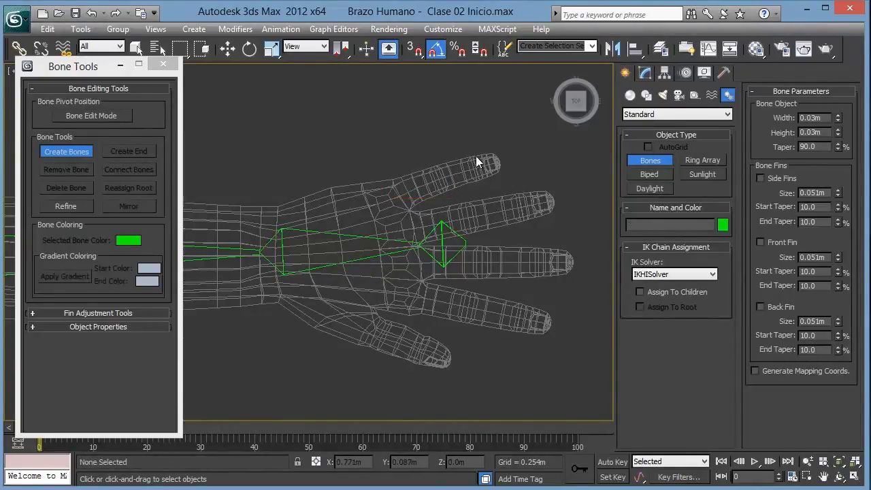
scroll(398, 194, "up", 2)
middle_click_drag(399, 194, 345, 223)
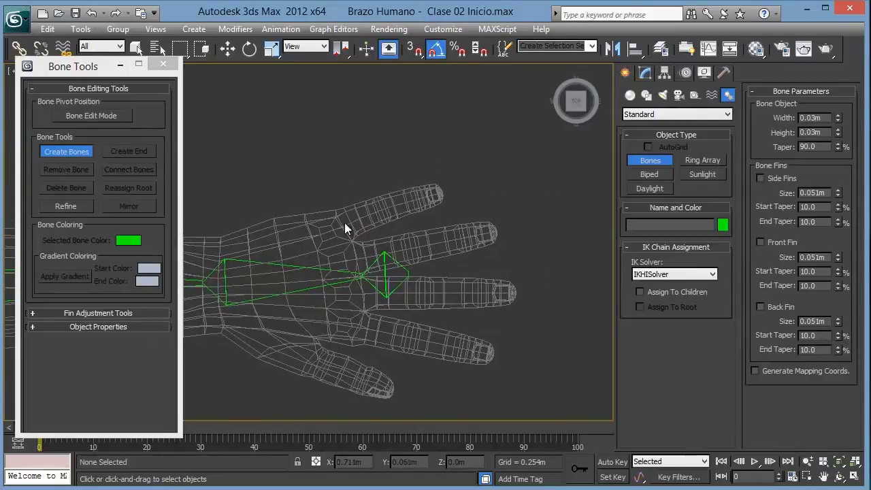
Set the Bone Parameters Width and Height both to 0.01m.
double_click(812, 118)
type(".01")
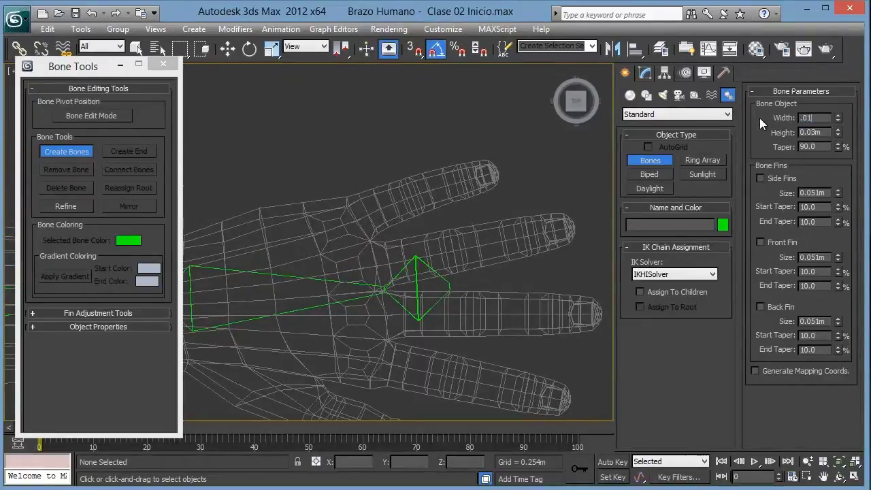
key("Tab")
type(".01")
key("Return")
middle_click_drag(362, 206, 305, 248)
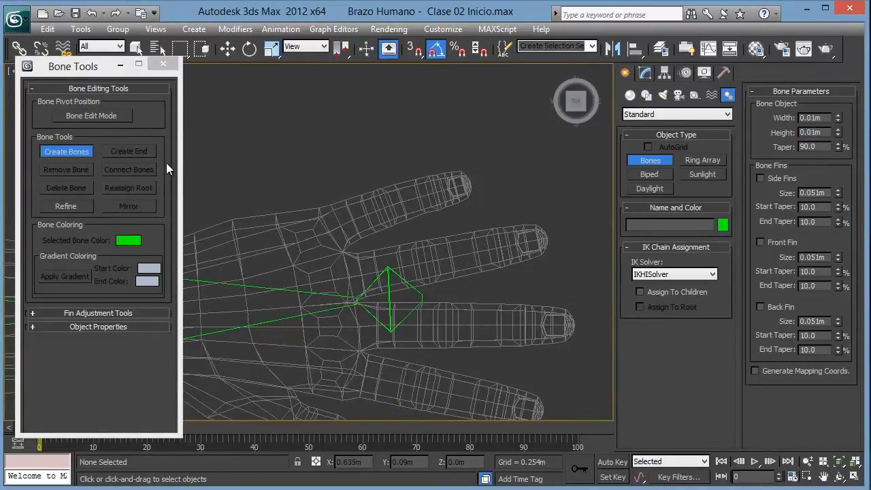
Draw a thin bone chain along the uppermost finger, base to tip, ending in nub Bone008.
left_click(97, 115)
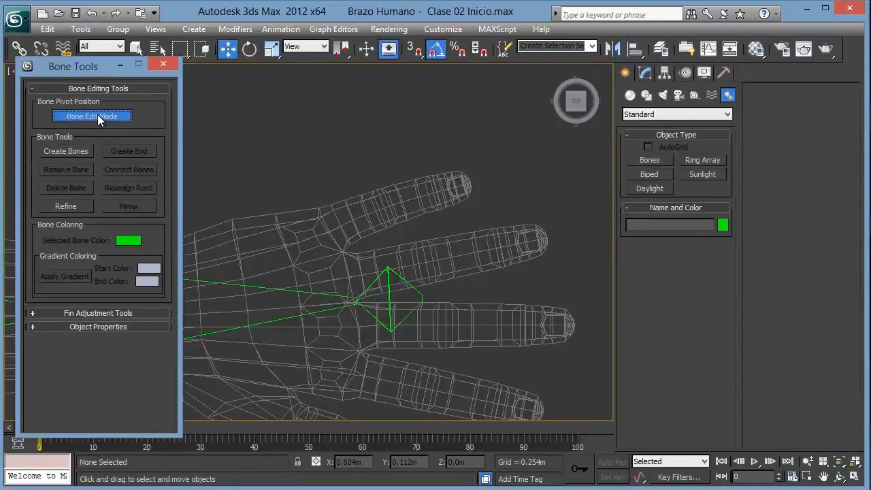
left_click(70, 151)
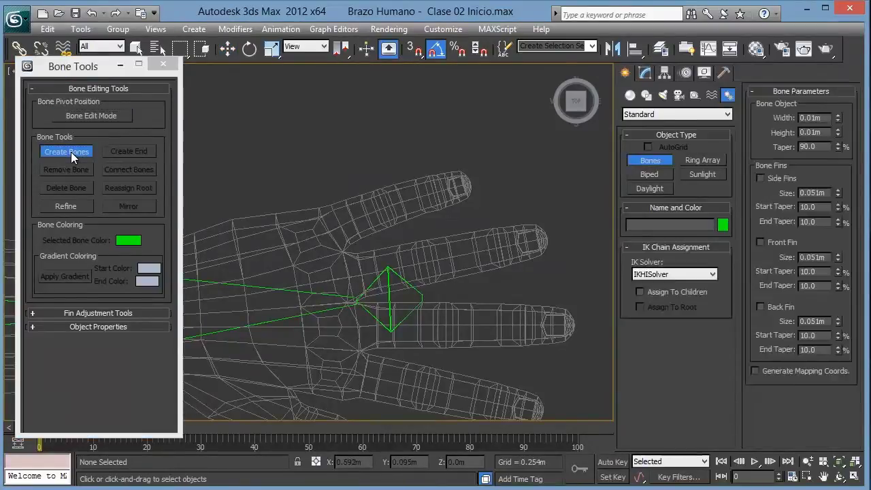
left_click(327, 231)
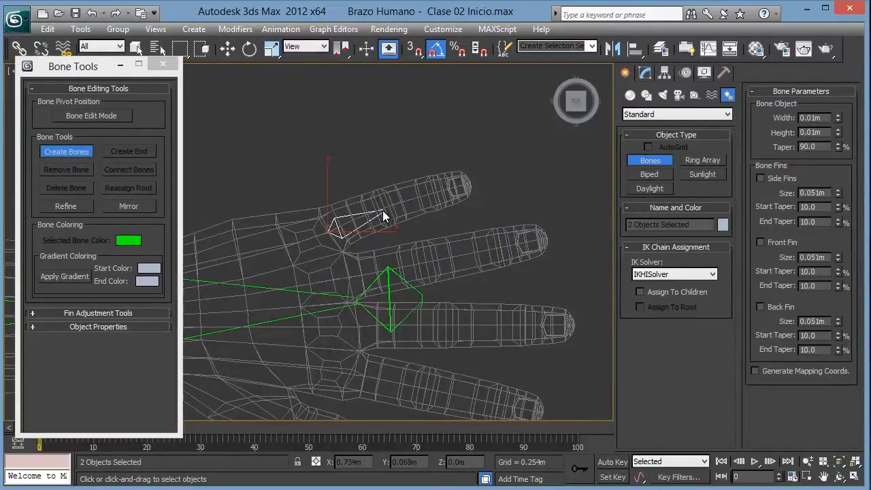
scroll(382, 210, "up", 2)
scroll(394, 205, "up", 2)
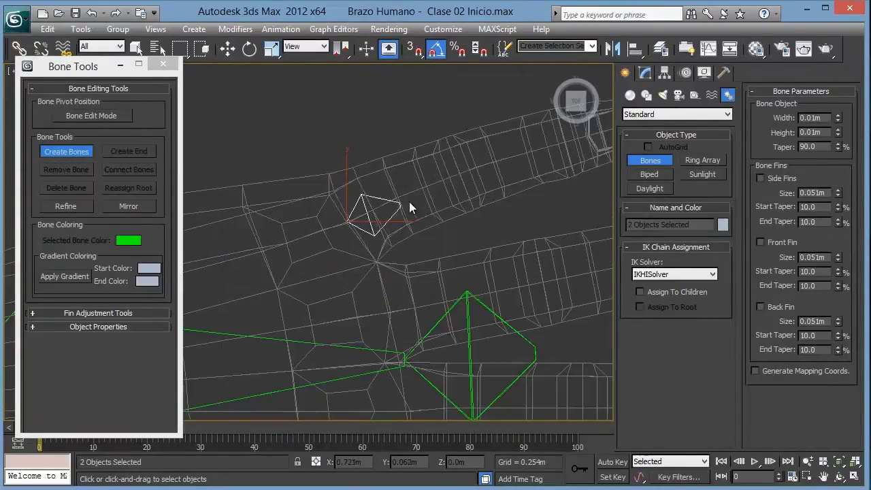
left_click(459, 172)
scroll(325, 241, "down", 2)
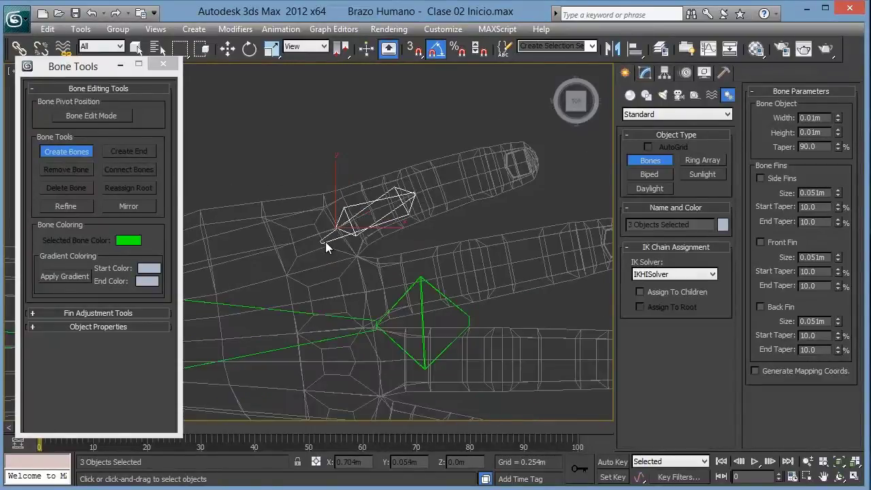
left_click(489, 172)
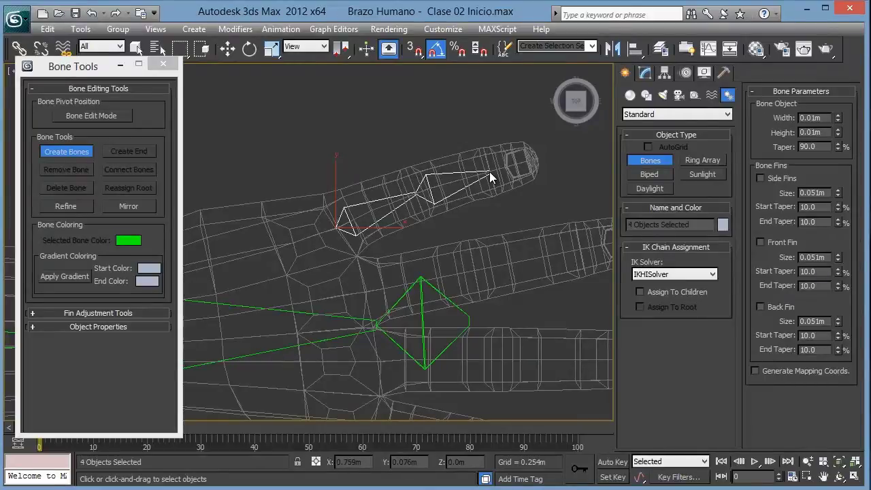
right_click(535, 162)
scroll(453, 188, "down", 2)
mouse_move(453, 188)
middle_mouse_down()
mouse_move(448, 195)
mouse_move(305, 168)
middle_mouse_up()
Draw a bone chain along the second finger, from its base to the fingertip.
scroll(367, 211, "up", 2)
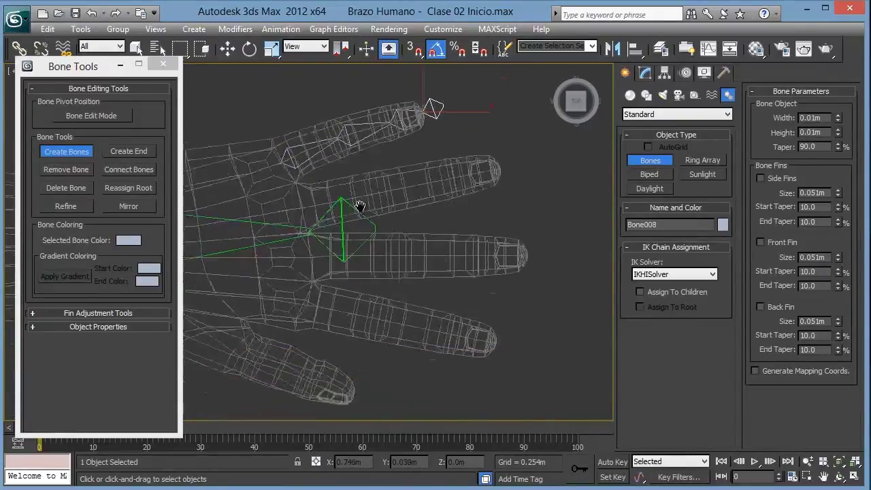
scroll(379, 251, "down", 2)
scroll(403, 237, "up", 1)
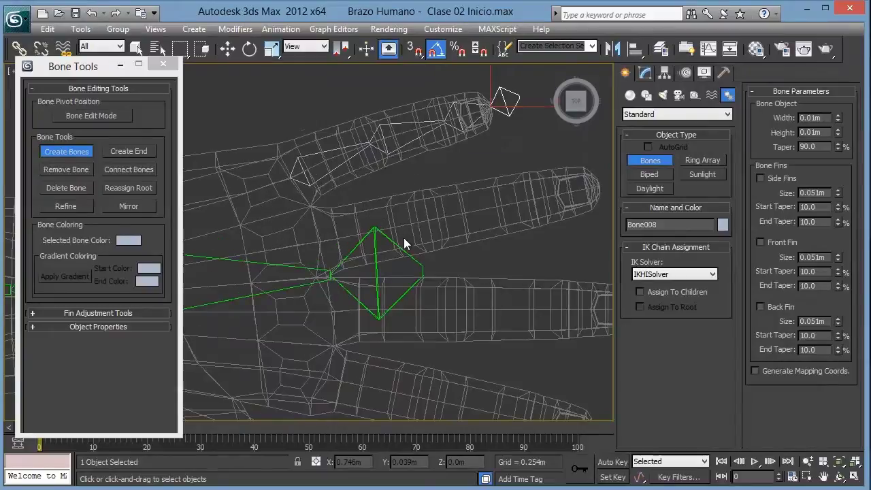
scroll(403, 237, "up", 1)
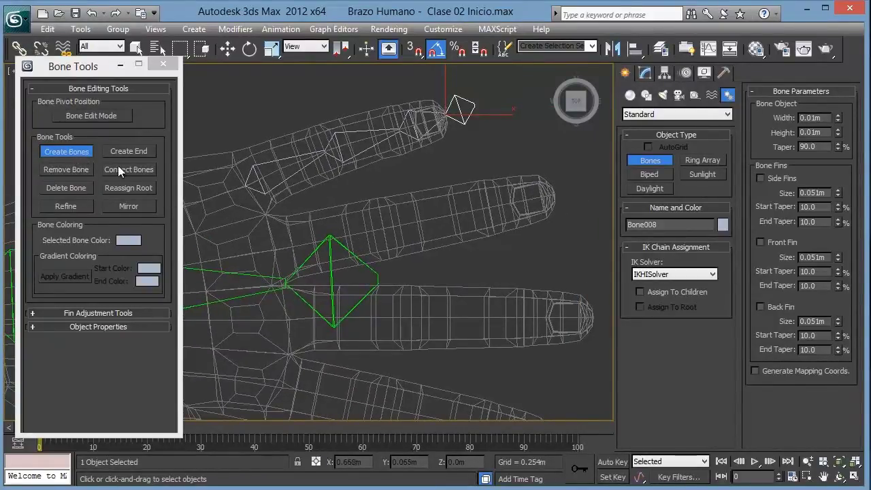
middle_click_drag(284, 198, 280, 205)
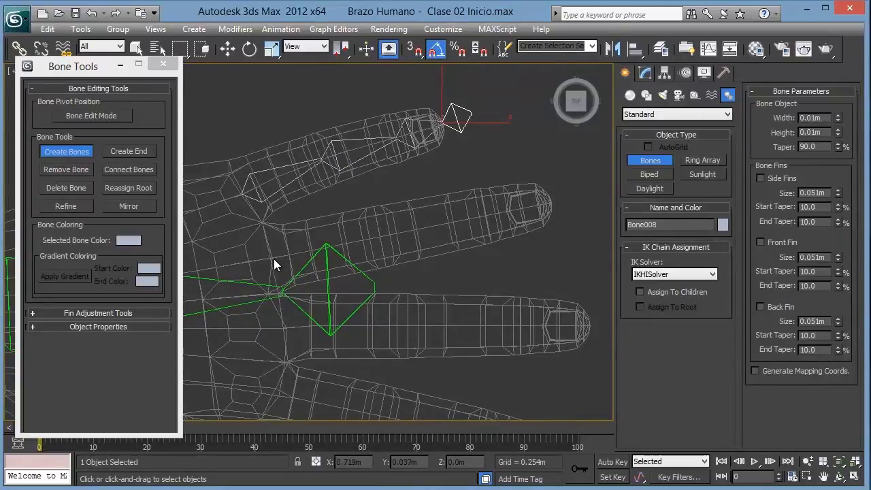
left_click(272, 258)
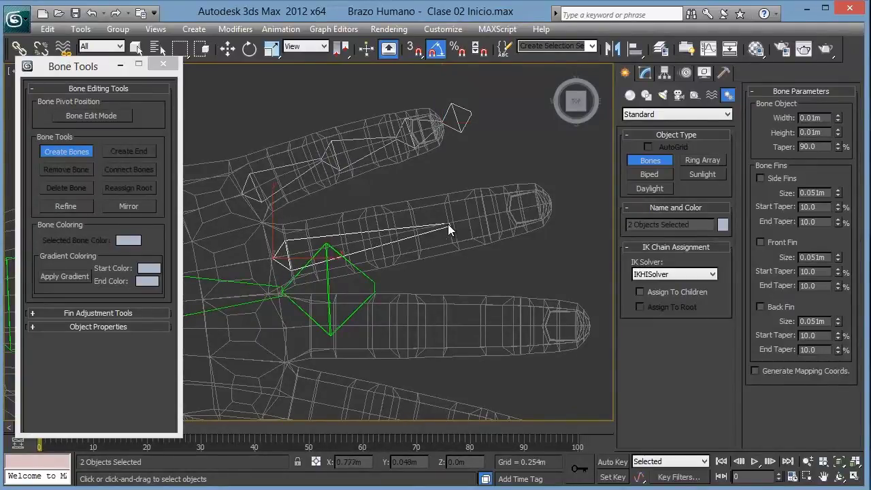
left_click(379, 236)
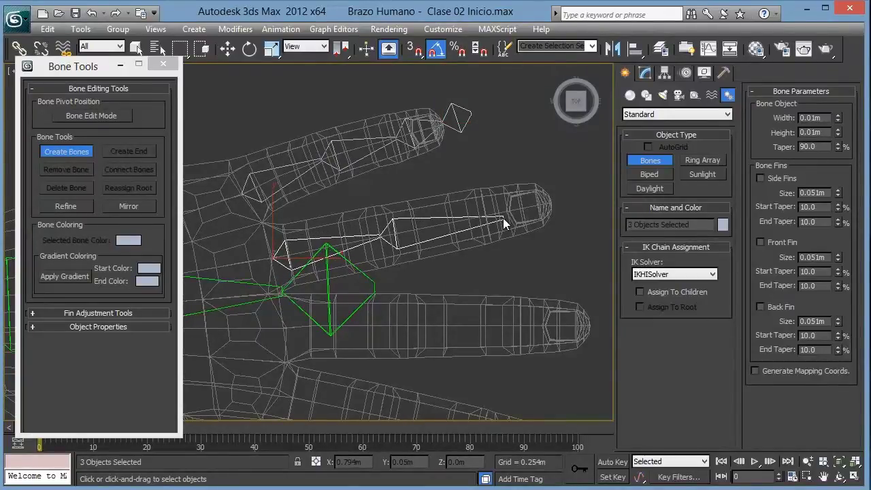
left_click(485, 214)
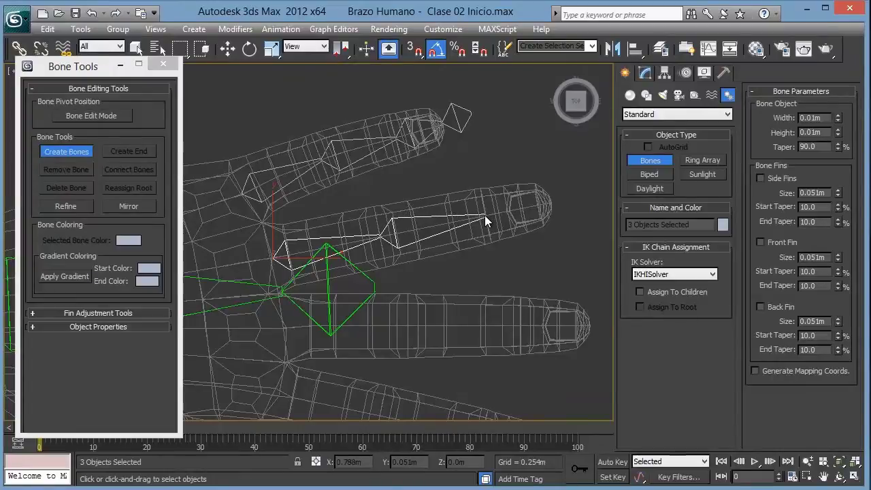
right_click(552, 208)
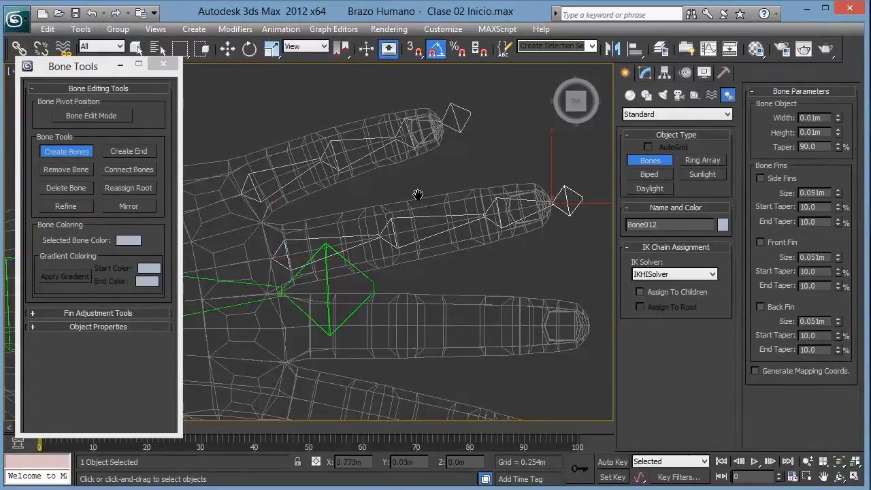
Draw a bone chain along the third finger, ending with a tip bone.
mouse_move(416, 194)
middle_mouse_down()
mouse_move(334, 146)
mouse_move(312, 179)
middle_mouse_up()
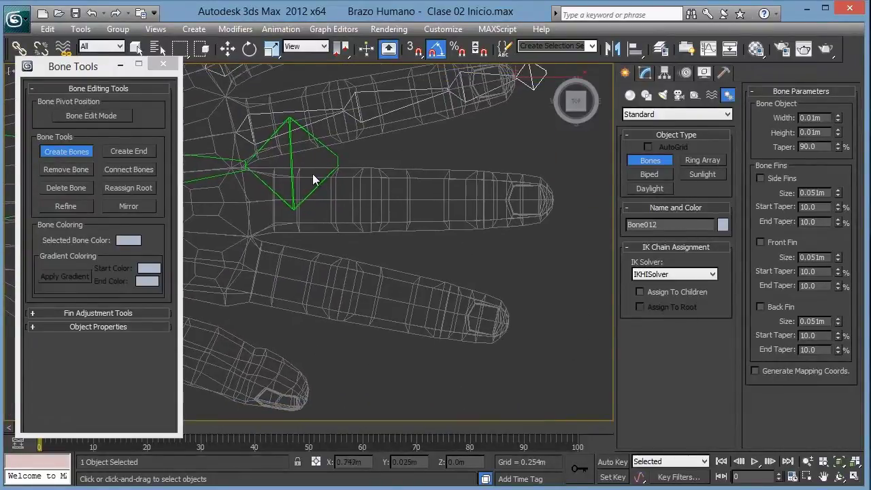
left_click(251, 200)
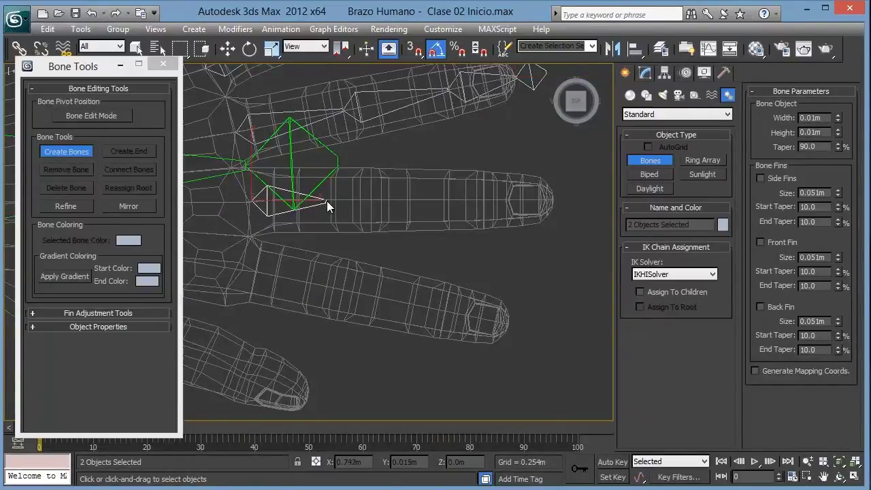
left_click(370, 201)
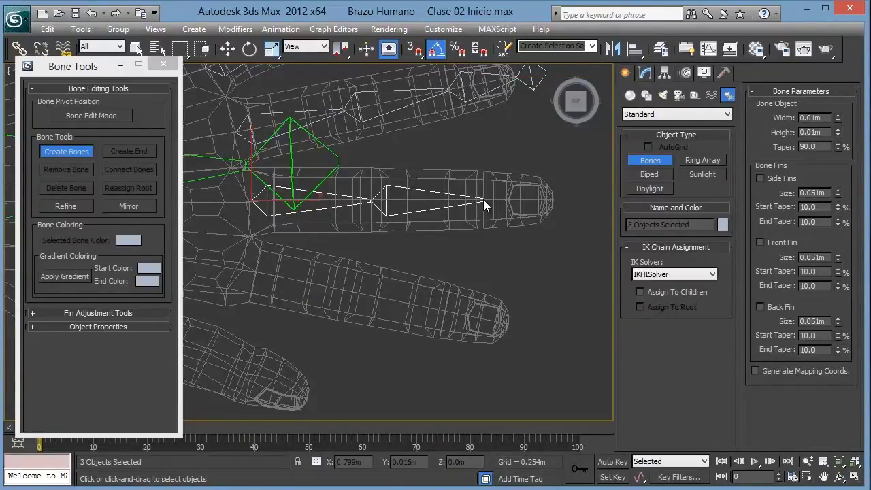
left_click(484, 199)
right_click(553, 198)
Draw a four-joint bone chain along the fourth finger to its tip.
middle_click_drag(404, 220, 456, 158)
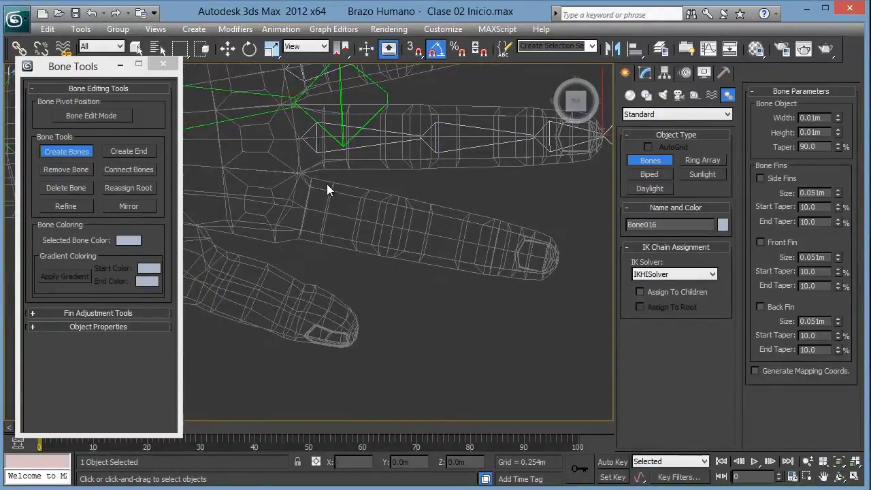
left_click(296, 205)
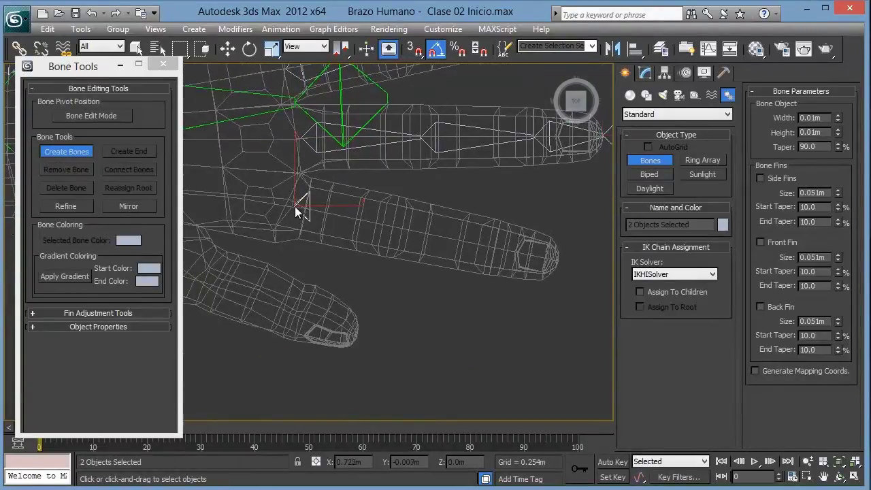
left_click(391, 225)
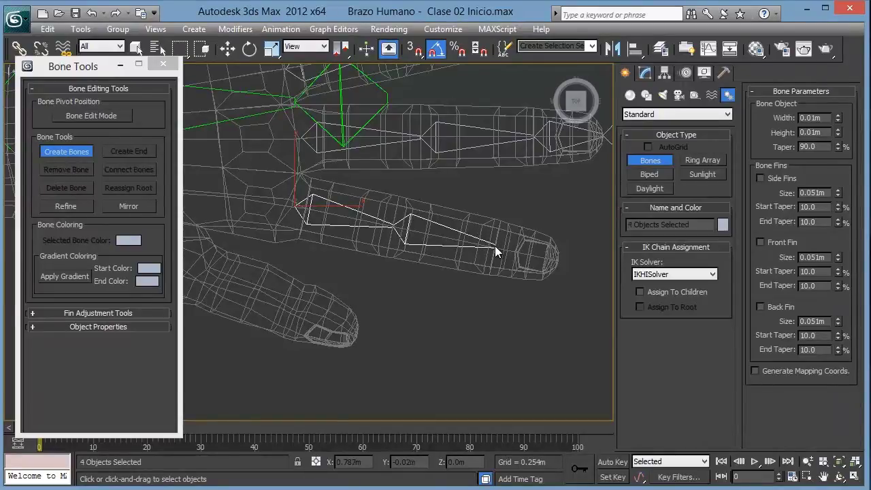
left_click(495, 244)
left_click(558, 262)
right_click(557, 259)
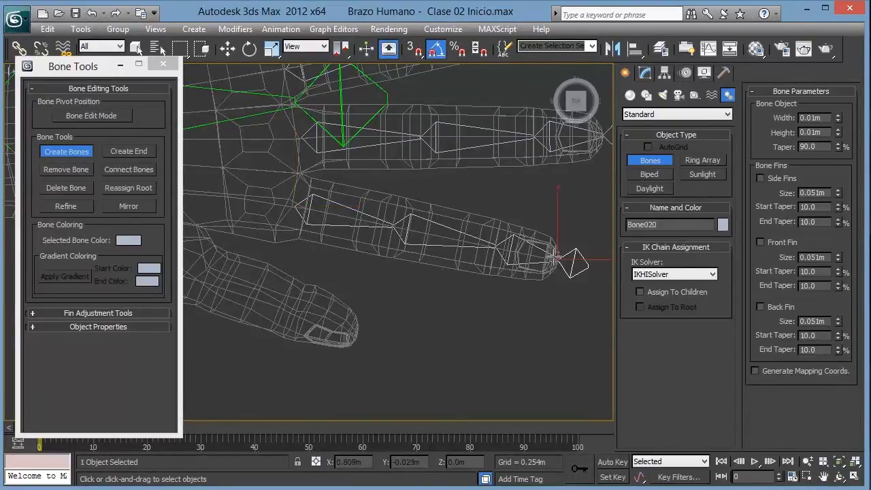
Draw the bone chain along the lowest finger, ending in Bone024 at the fingertip.
middle_click_drag(310, 255, 423, 219)
scroll(364, 233, "up", 2)
scroll(305, 227, "up", 2)
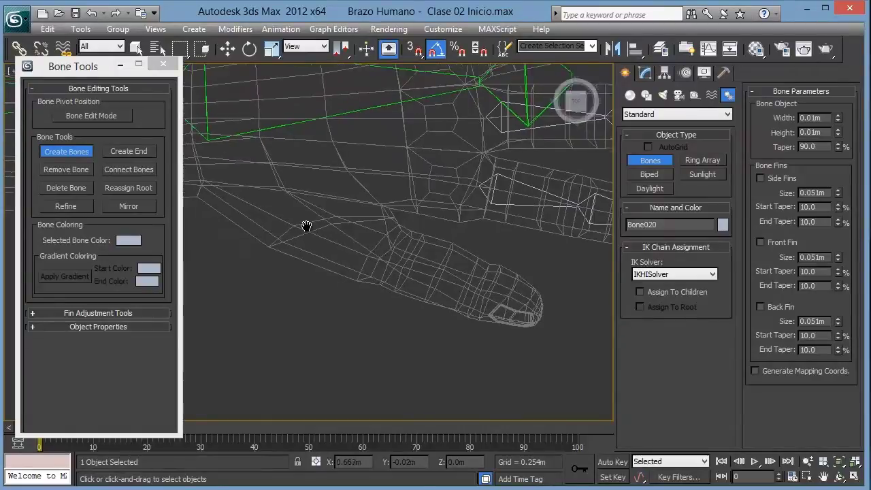
middle_click_drag(305, 227, 336, 236)
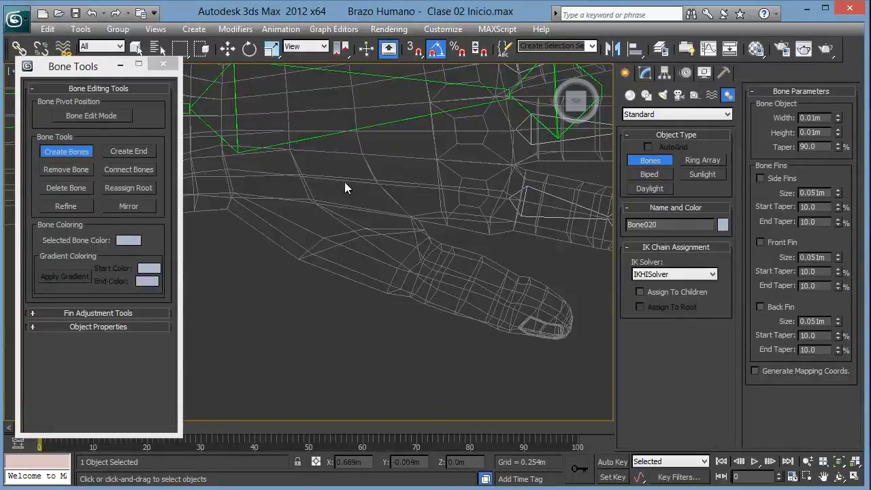
middle_click_drag(345, 159, 309, 142)
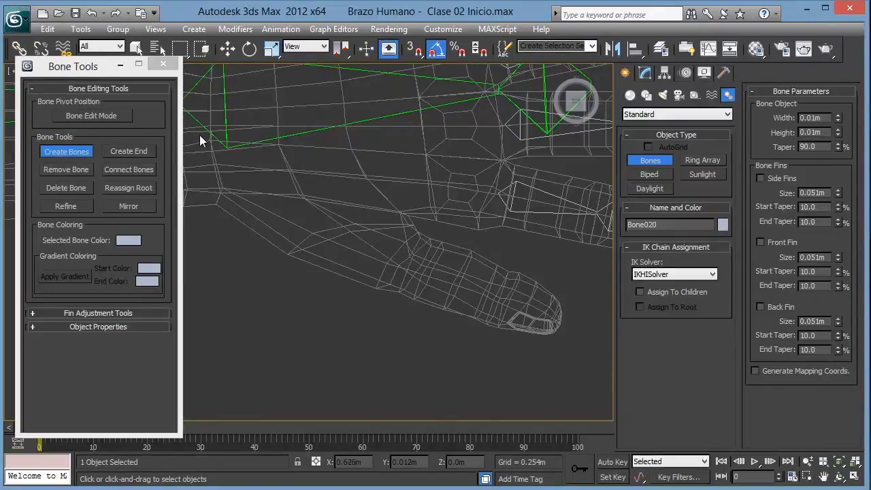
left_click(260, 155)
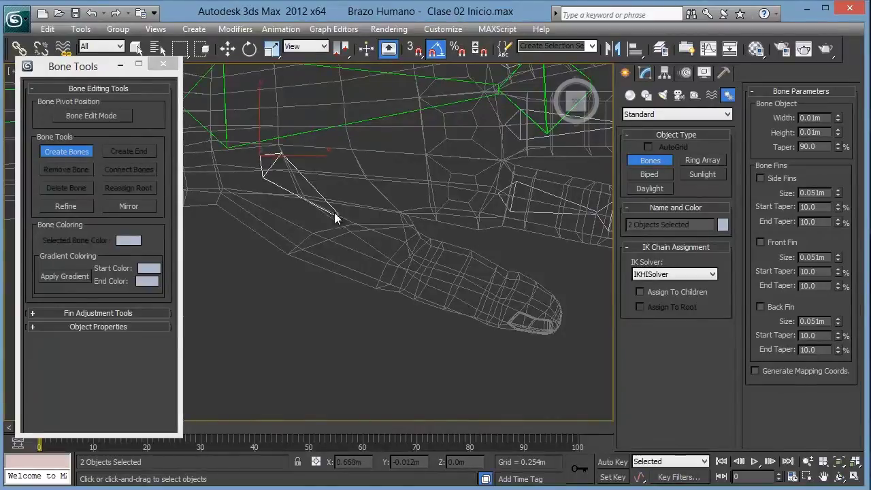
left_click(417, 265)
right_click(414, 265)
left_click(499, 295)
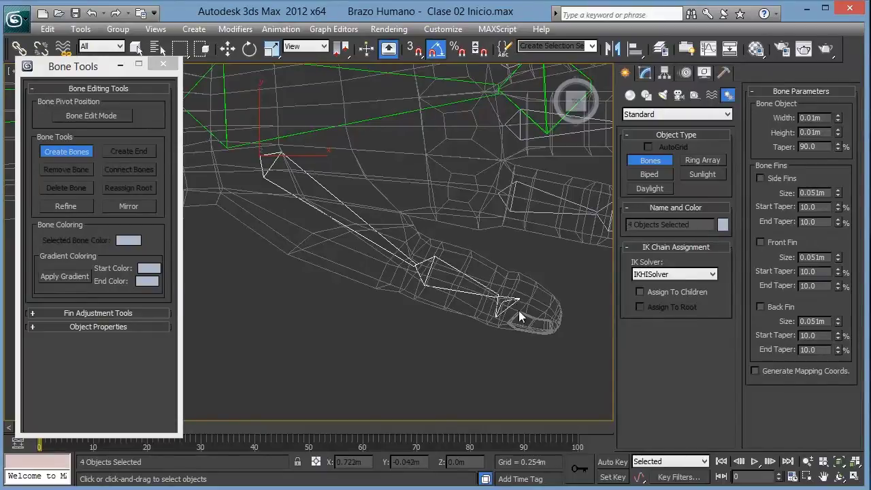
left_click(557, 320)
right_click(558, 319)
scroll(505, 270, "down", 5)
Window-select all the hand's finger bones and colour them green.
key("w")
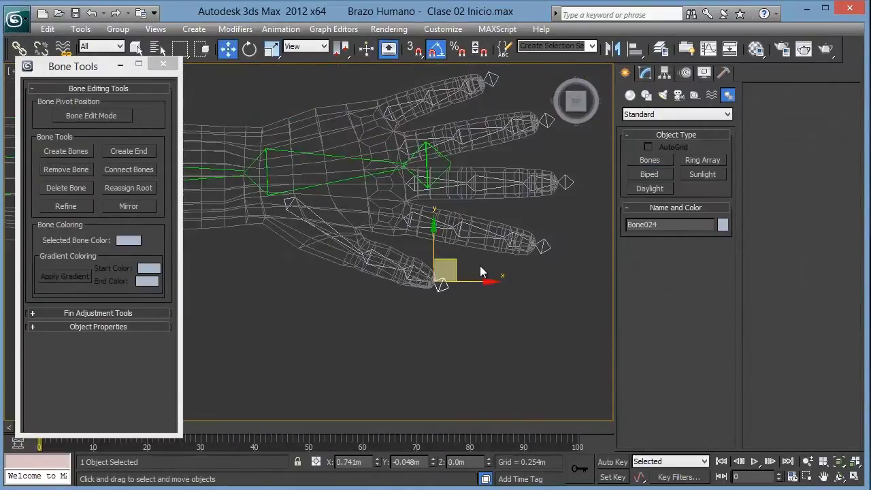
scroll(457, 262, "down", 1)
scroll(422, 197, "down", 1)
scroll(425, 190, "down", 1)
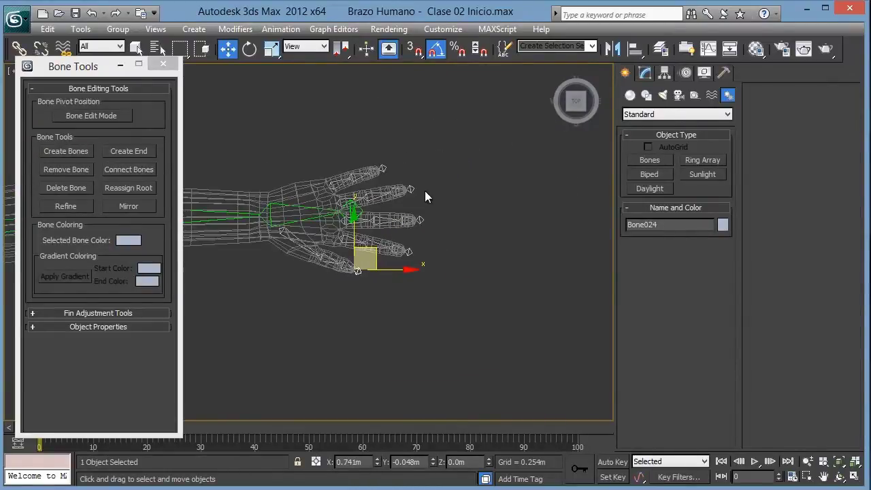
left_click_drag(525, 146, 222, 321)
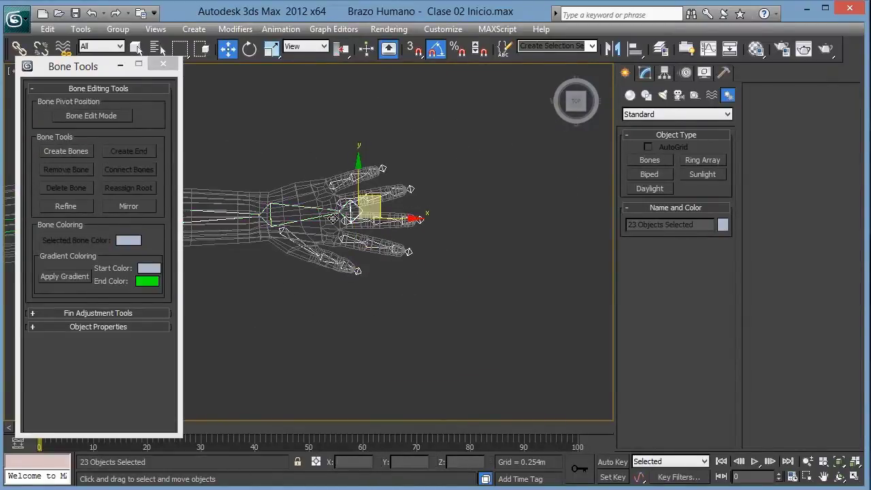
left_click_drag(499, 146, 216, 304)
scroll(424, 270, "down", 2)
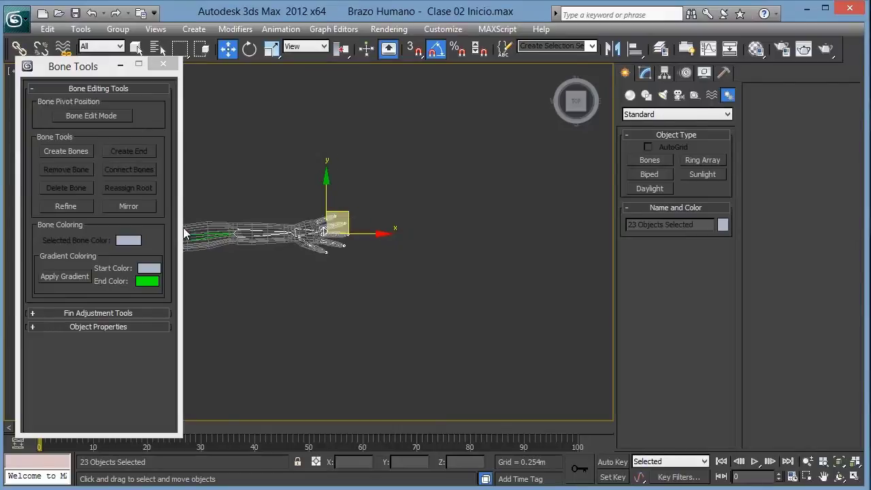
scroll(251, 232, "up", 1)
scroll(251, 232, "up", 1)
left_click(722, 224)
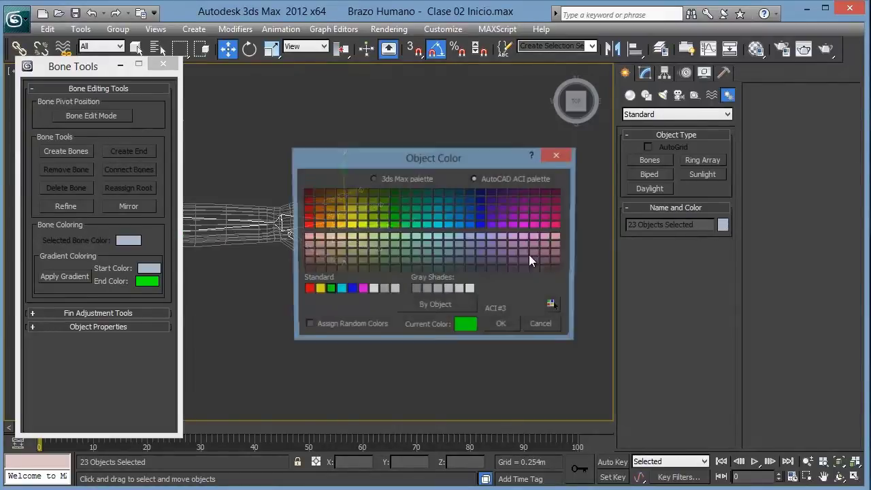
left_click(486, 326)
left_click(354, 258)
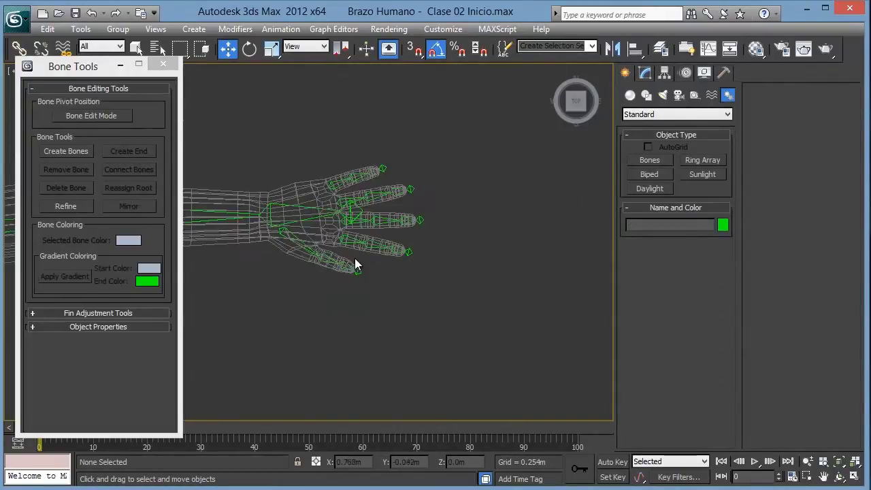
Check the index finger's bones, then close the Bone Tools window.
scroll(354, 257, "up", 3)
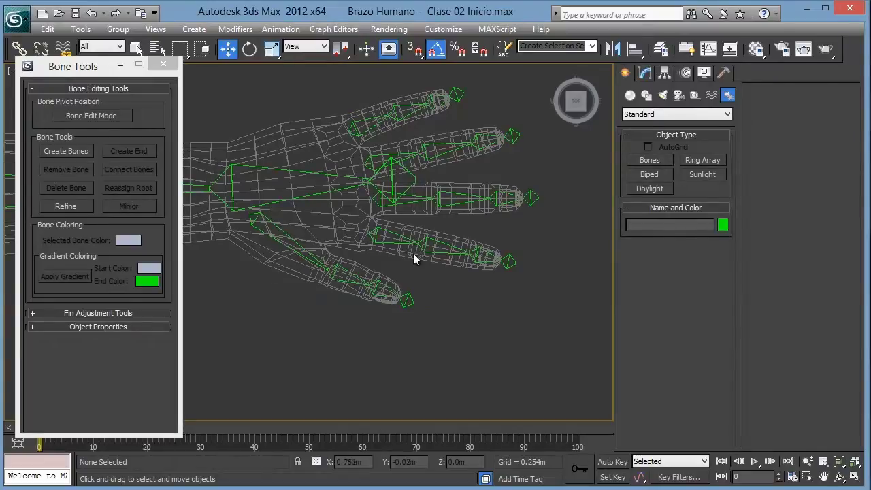
middle_click_drag(367, 192, 420, 222)
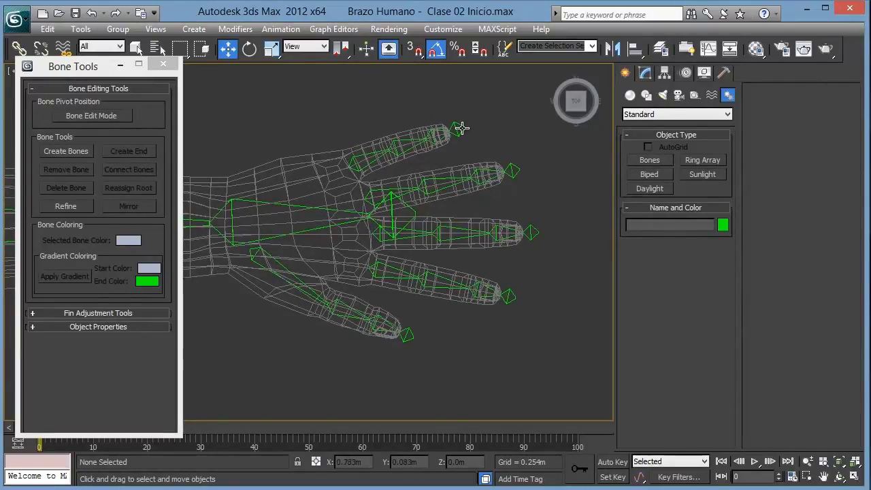
left_click_drag(487, 105, 345, 164)
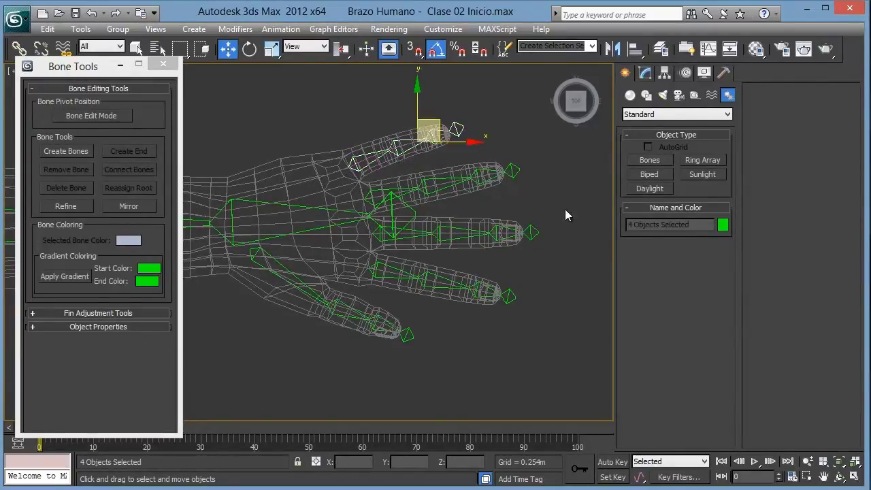
left_click(516, 323)
middle_click_drag(367, 221, 379, 227)
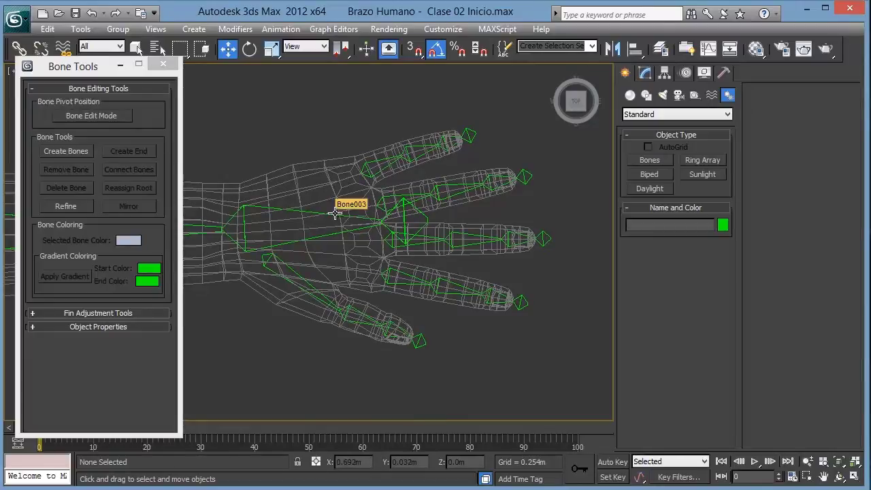
scroll(335, 206, "down", 2)
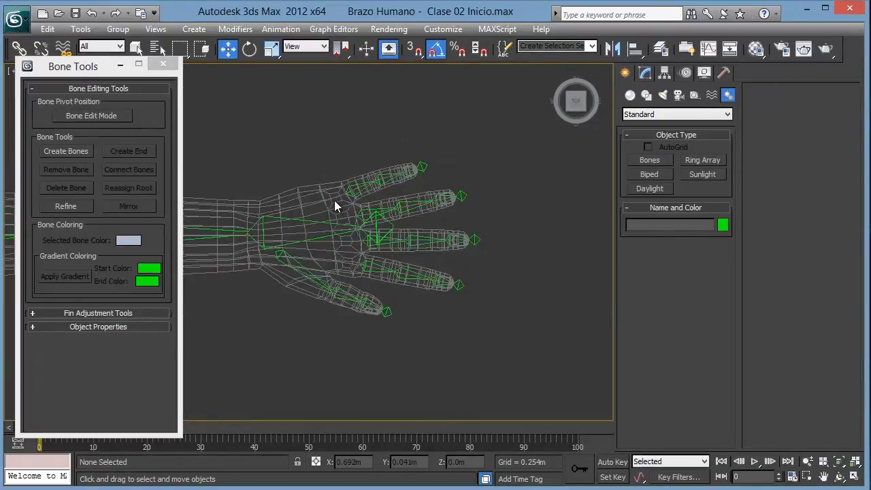
scroll(334, 206, "down", 2)
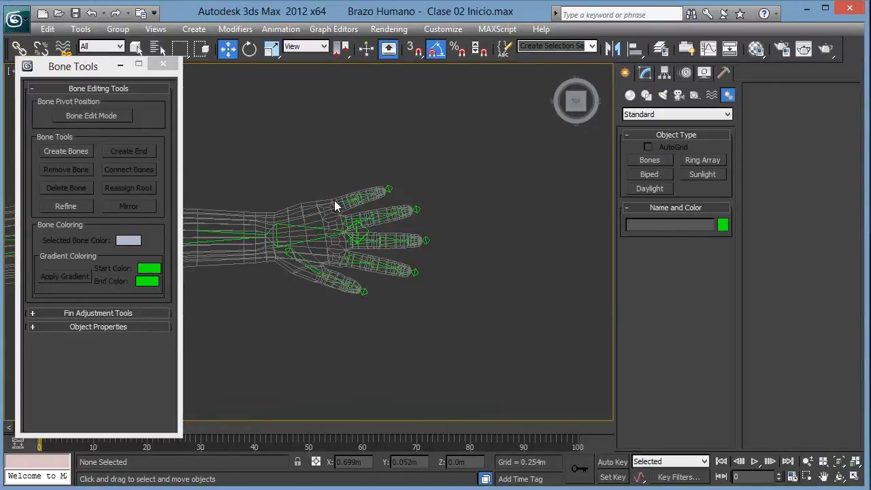
left_click(165, 65)
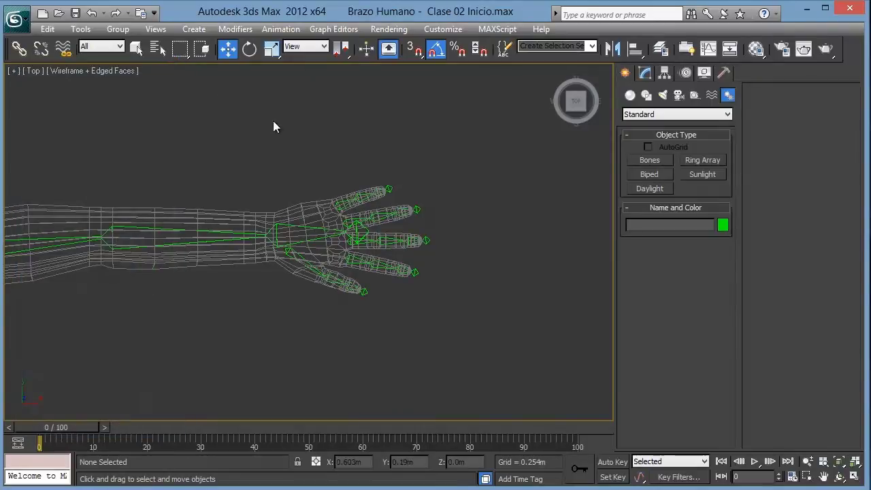
middle_click_drag(260, 191, 283, 180)
key("p")
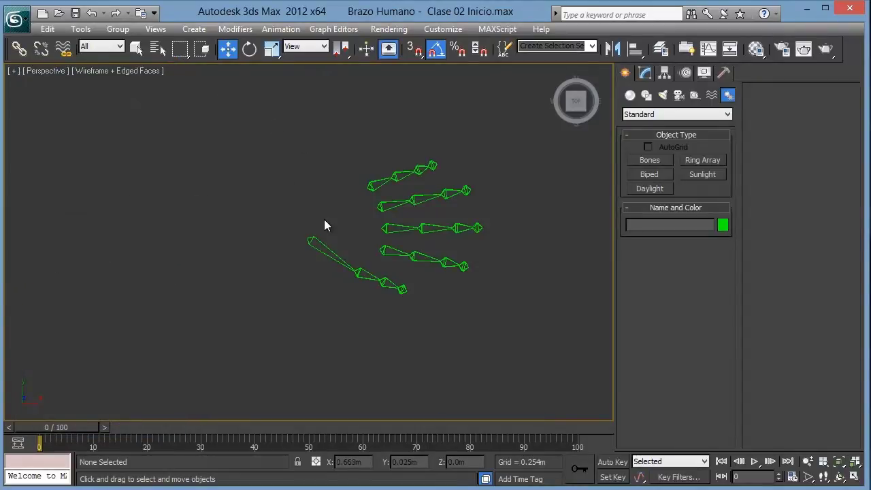
mouse_move(388, 243)
middle_mouse_down("alt")
mouse_move(408, 204)
mouse_move(392, 316)
mouse_move(383, 266)
mouse_move(301, 307)
mouse_move(319, 229)
mouse_move(322, 256)
middle_mouse_up("alt")
scroll(333, 235, "up", 5)
middle_click_drag(341, 215, 303, 282)
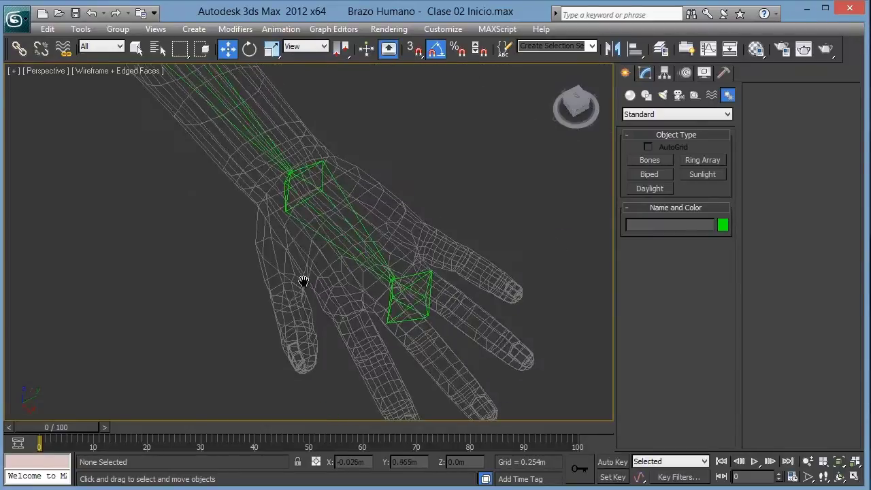
left_click(310, 208)
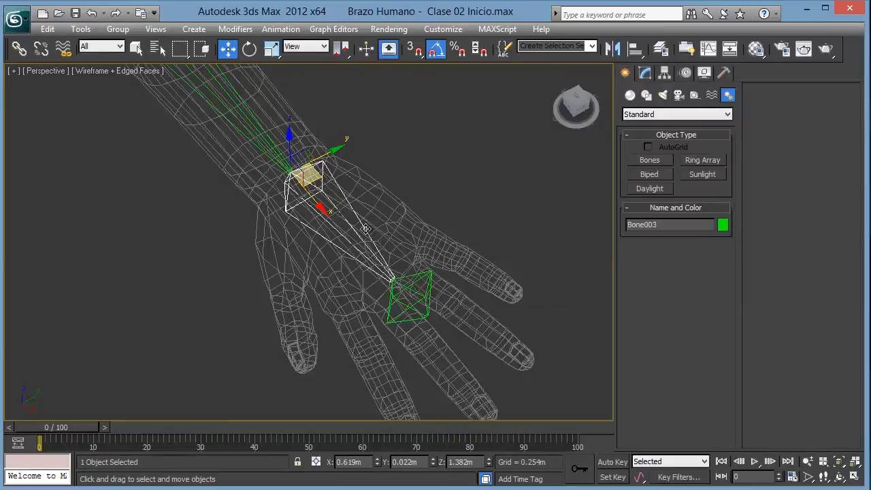
scroll(352, 249, "down", 5)
scroll(335, 303, "down", 2)
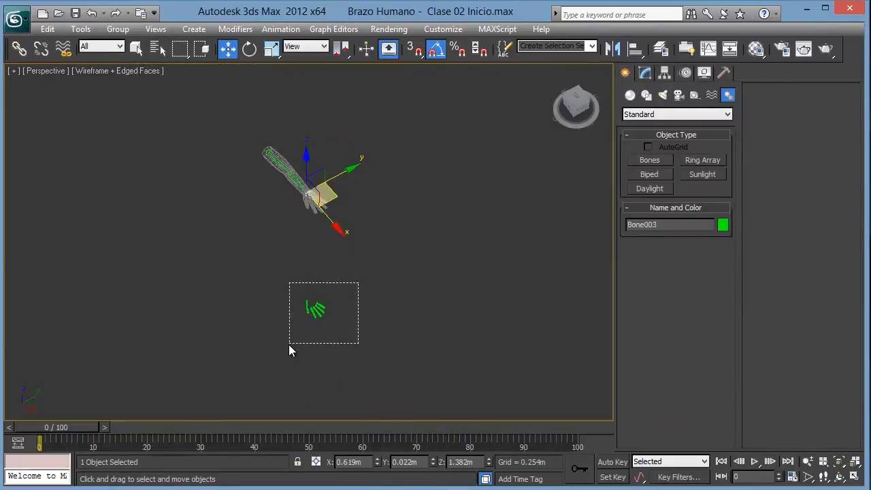
left_click_drag(288, 344, 288, 343)
middle_click_drag(289, 343, 359, 247, "alt")
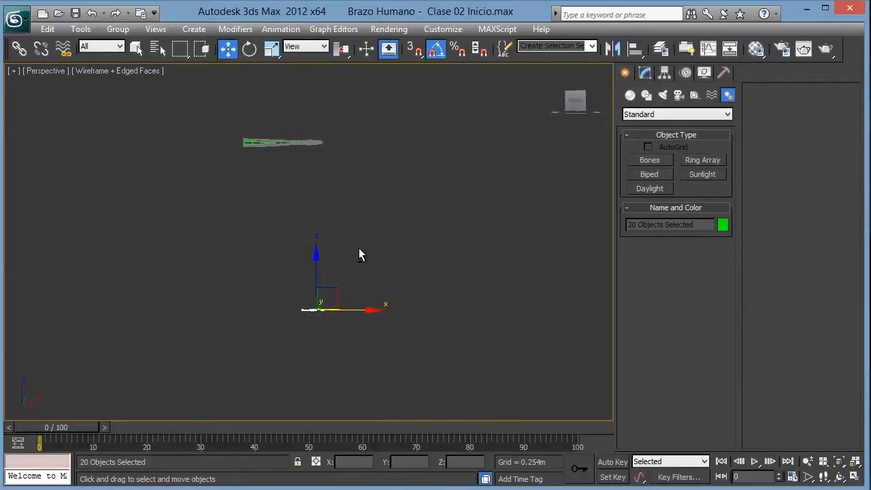
left_click_drag(315, 262, 314, 97)
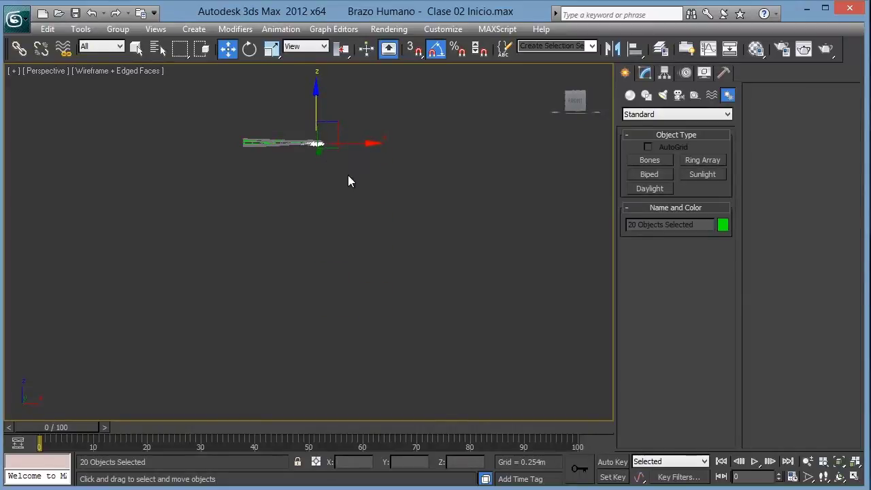
key("ctrl+z")
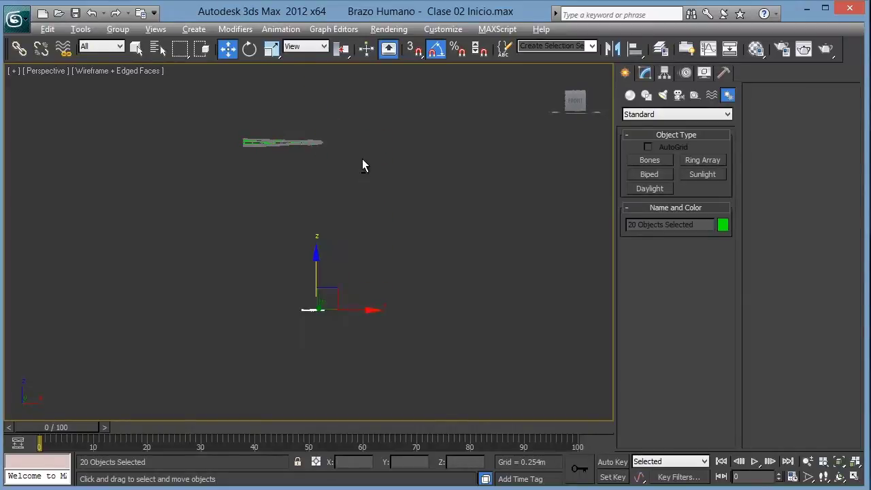
mouse_move(361, 165)
middle_mouse_down("alt")
mouse_move(303, 213)
mouse_move(309, 243)
mouse_move(347, 196)
middle_mouse_up("alt")
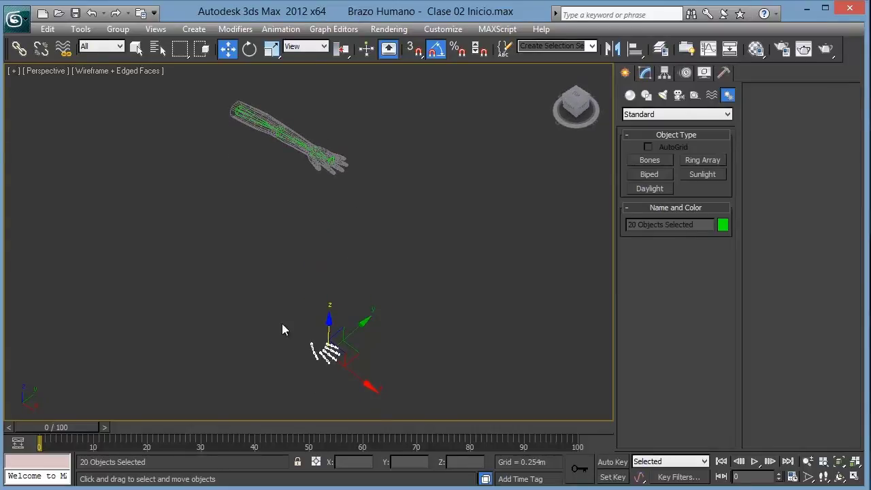
left_click_drag(297, 327, 425, 393)
middle_click_drag(427, 351, 436, 239)
scroll(436, 243, "up", 3)
left_click(394, 253)
Select the five finger-chain base bones; a trial move up is undone.
scroll(354, 255, "up", 4)
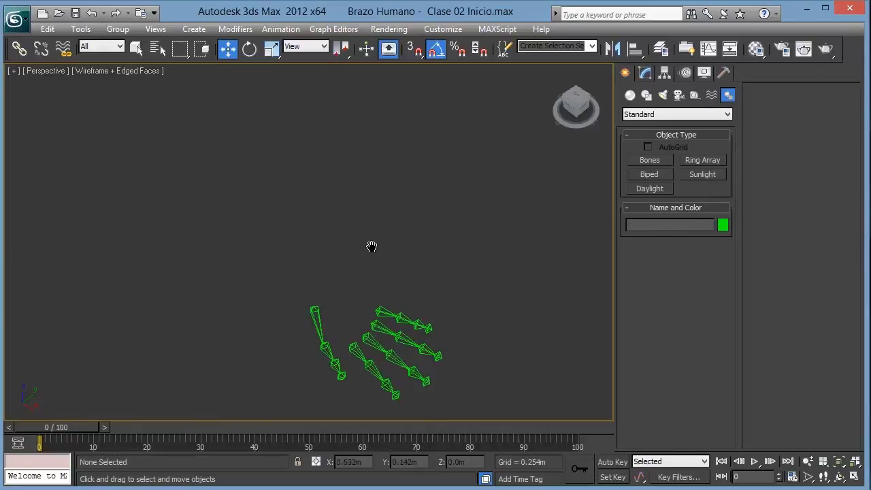
left_click(304, 275)
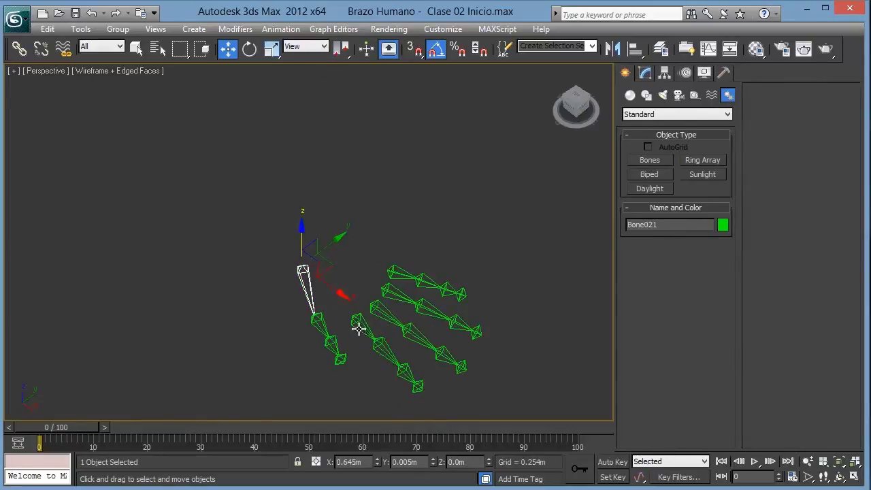
left_click(358, 325, "ctrl")
left_click(376, 309, "ctrl")
left_click(386, 293, "ctrl")
left_click(401, 272, "ctrl")
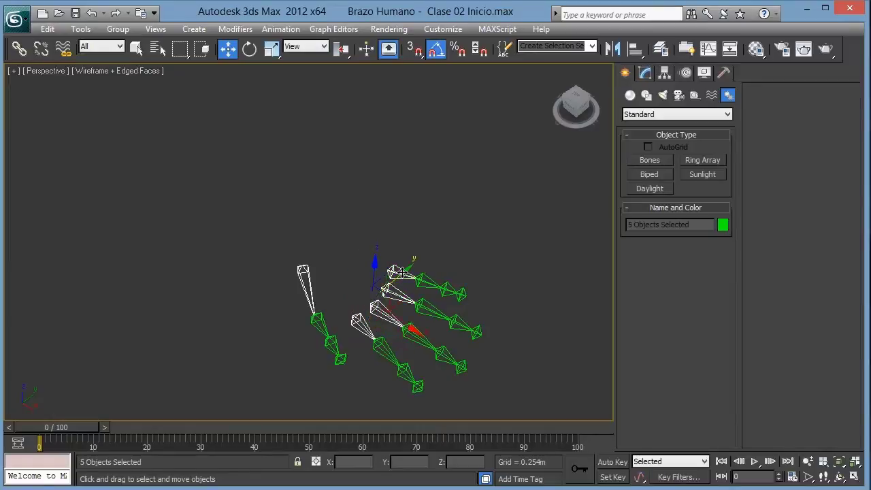
middle_click_drag(402, 272, 365, 281, "alt")
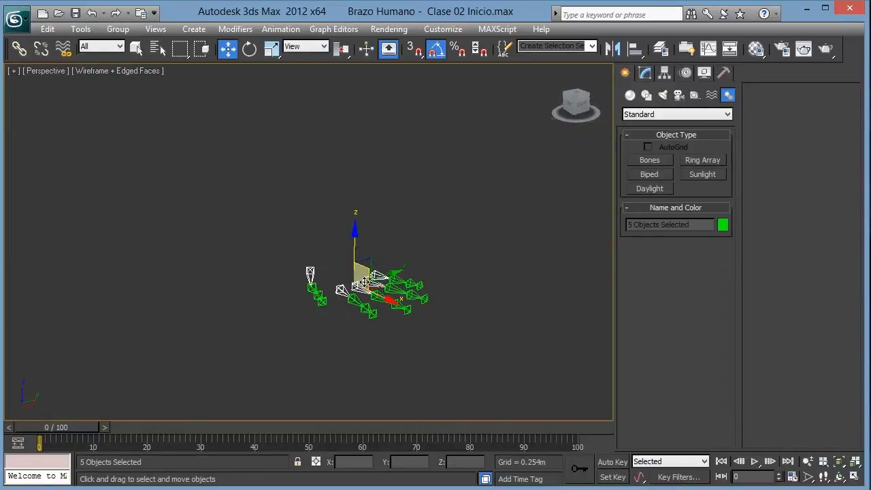
left_click_drag(355, 242, 355, 177)
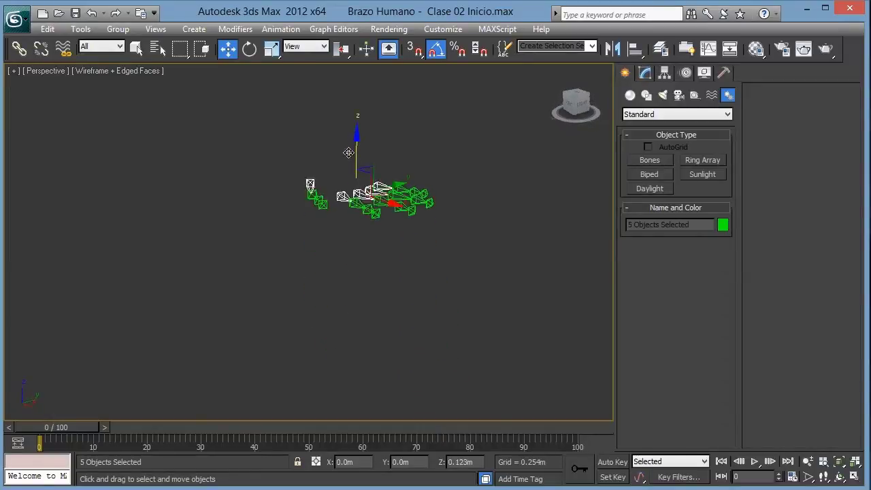
key("ctrl+z")
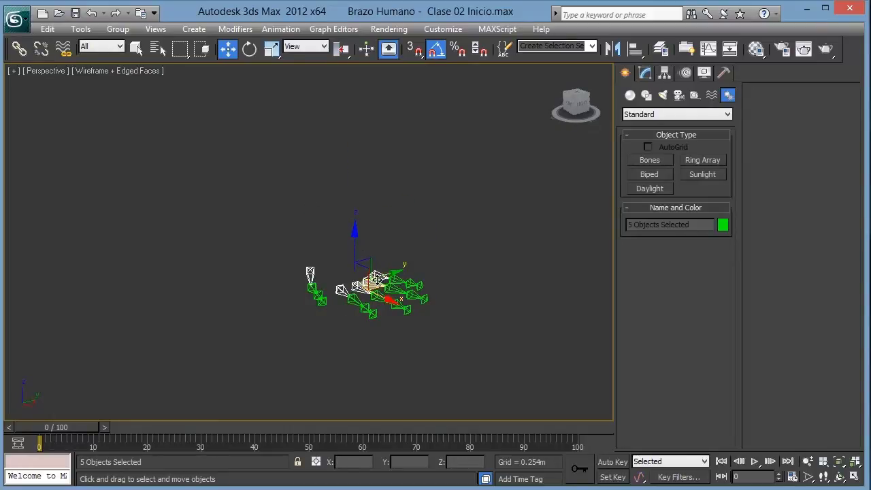
Reframe the view to show the arm horizontally above the finger bones.
scroll(380, 247, "down", 2)
scroll(380, 248, "down", 1)
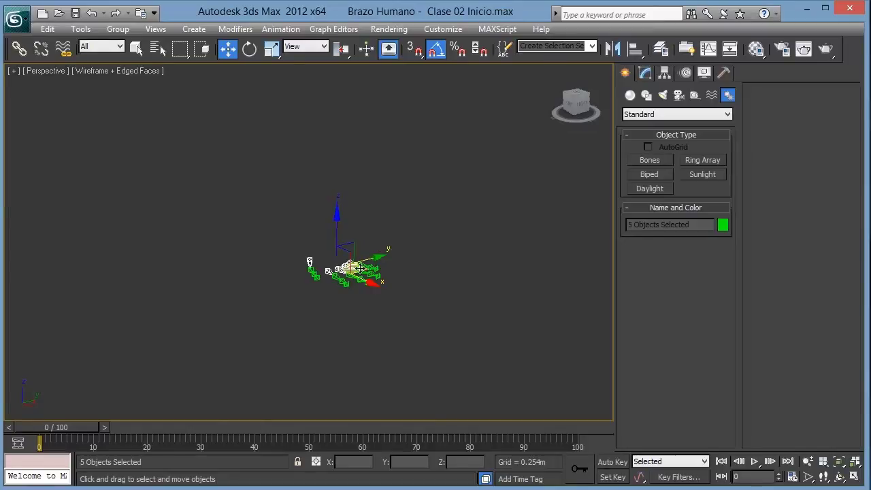
scroll(382, 262, "down", 1)
scroll(379, 265, "down", 1)
scroll(378, 266, "down", 1)
middle_click_drag(362, 194, 354, 282)
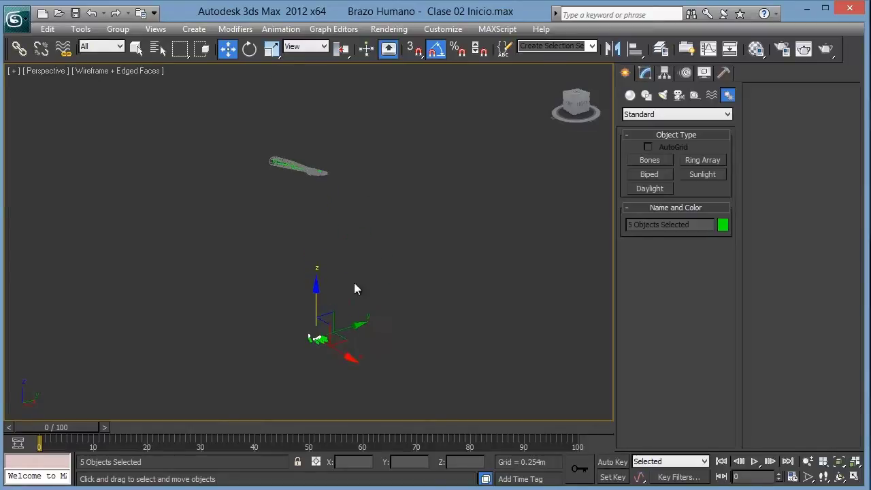
scroll(339, 242, "up", 2)
scroll(317, 163, "up", 2)
scroll(331, 177, "up", 2)
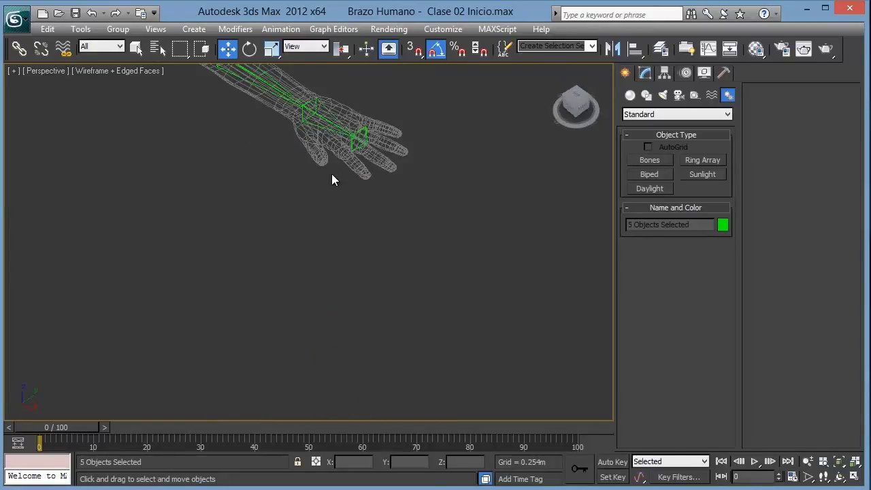
middle_click_drag(331, 176, 330, 197)
scroll(328, 152, "down", 1)
scroll(323, 265, "down", 1)
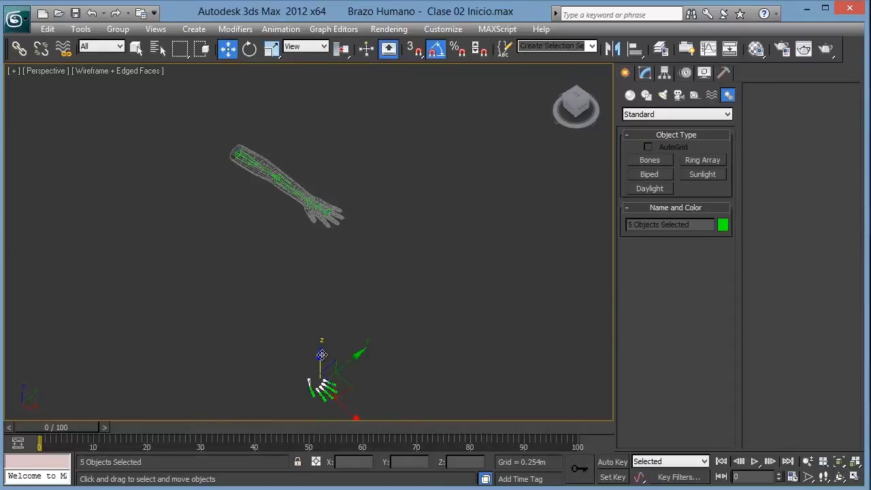
left_click_drag(322, 354, 321, 211)
scroll(344, 269, "up", 5)
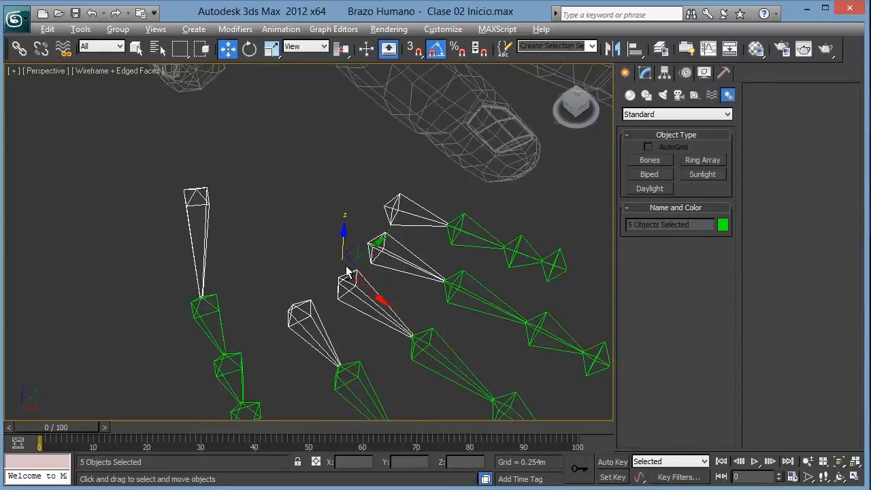
scroll(347, 272, "down", 3)
scroll(347, 266, "down", 2)
mouse_move(364, 191)
middle_mouse_down()
mouse_move(366, 241)
mouse_move(344, 207)
mouse_move(353, 181)
middle_mouse_up()
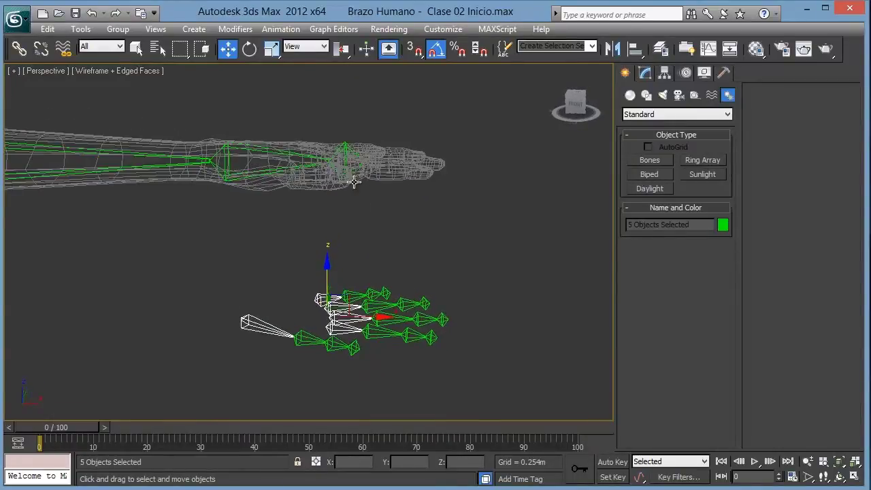
Reselect the four finger-base bones plus the thumb base and start Align (Alt+A).
left_click(275, 155)
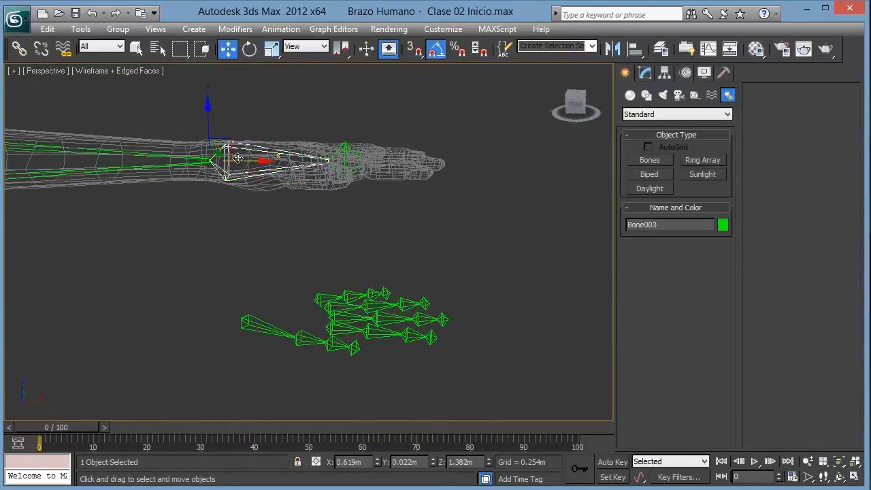
mouse_move(335, 234)
middle_mouse_down("alt")
mouse_move(321, 255)
mouse_move(322, 280)
middle_mouse_up("alt")
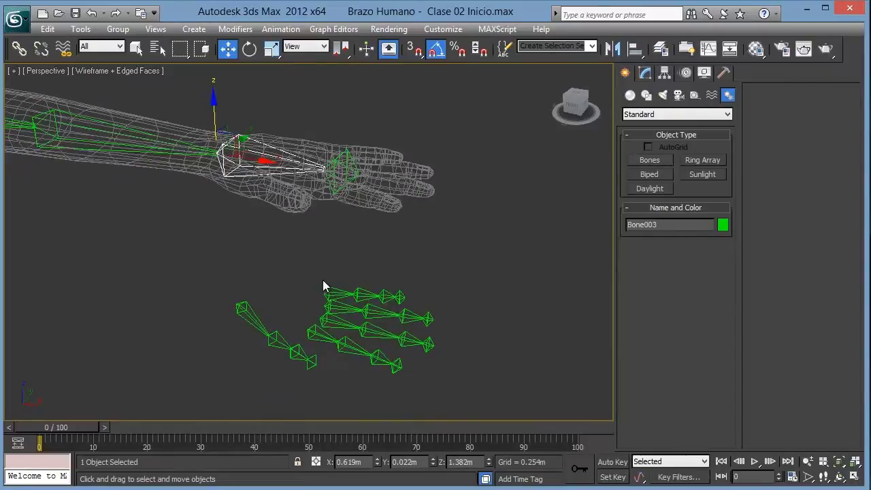
left_click_drag(331, 268, 300, 332)
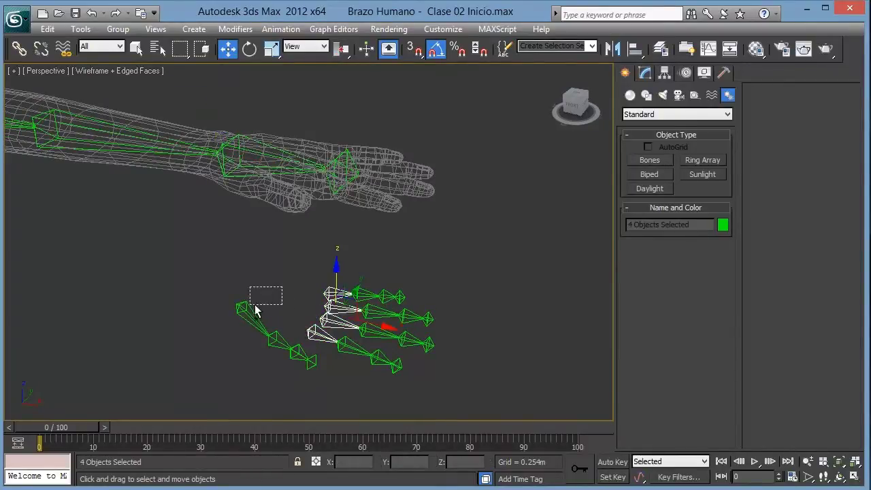
left_click_drag(255, 308, 230, 314, "ctrl")
mouse_move(225, 295)
middle_mouse_down("alt")
mouse_move(283, 243)
mouse_move(278, 251)
middle_mouse_up("alt")
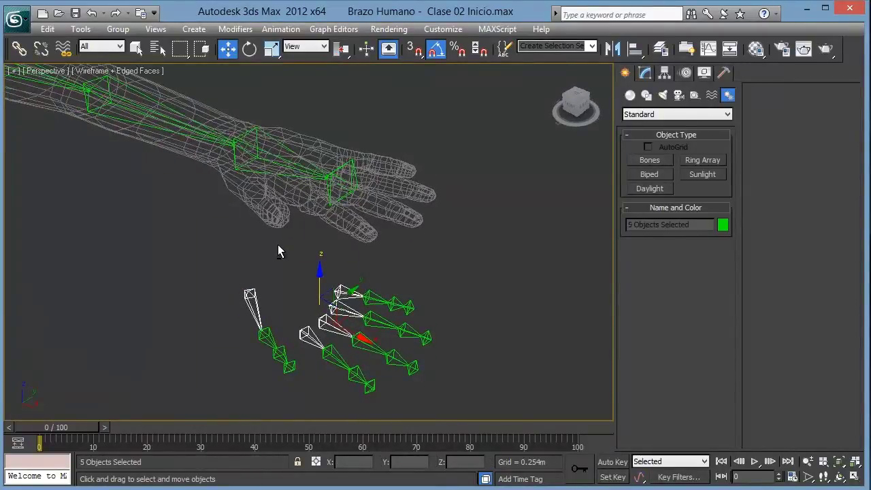
key("alt+a")
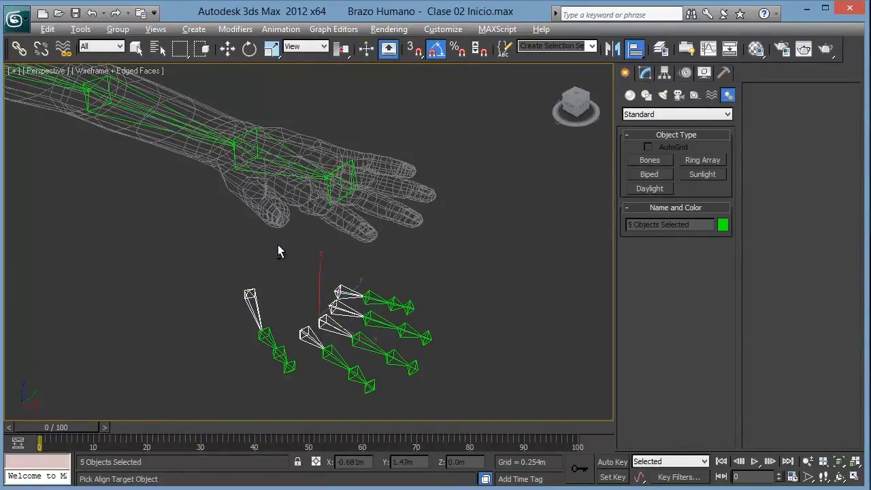
Align the five finger chains to wrist bone Bone003 on X, Y, Z, pivot to pivot.
left_click(634, 50)
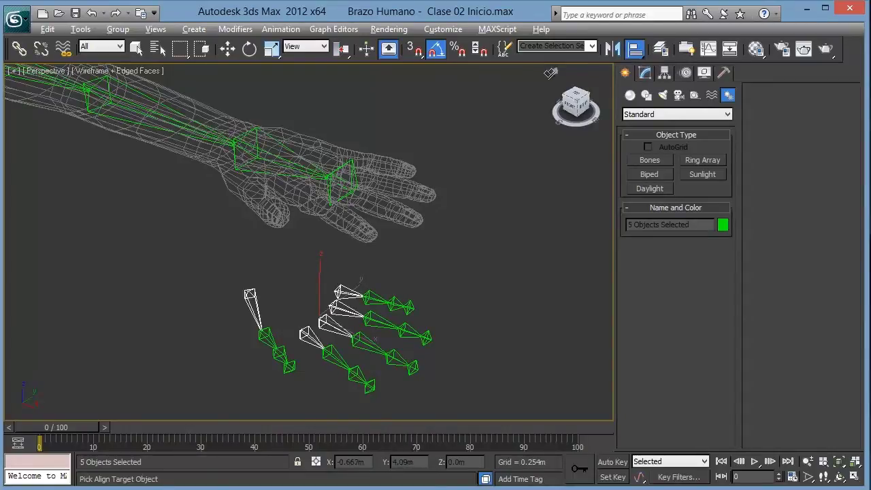
left_click(306, 169)
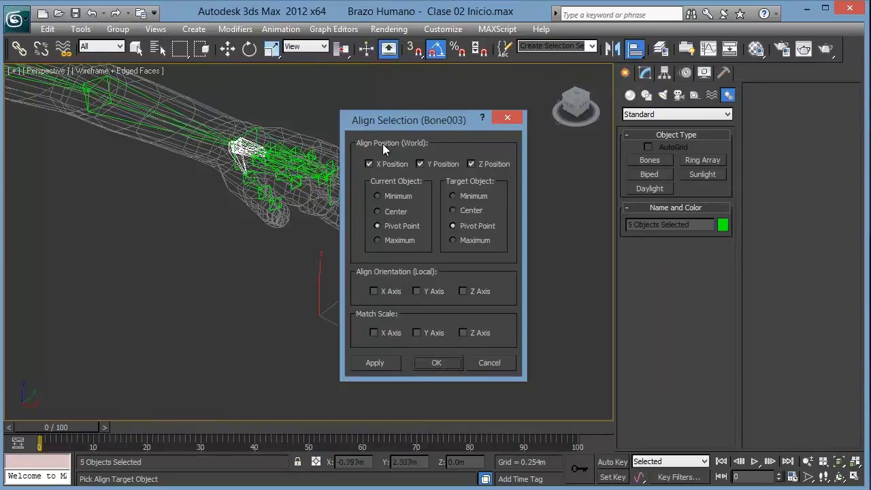
left_click_drag(401, 120, 551, 111)
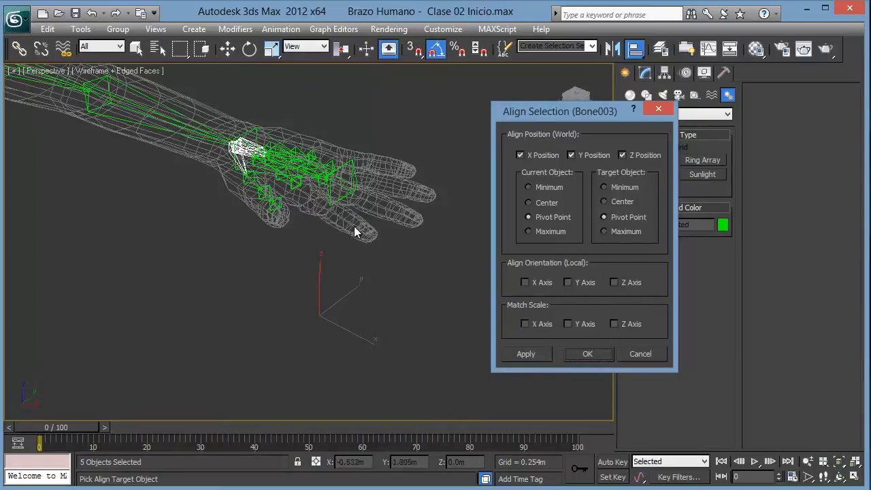
Align the five finger bones to Bone003's pivot on Z Position only, with X and Y unchecked.
left_click(520, 156)
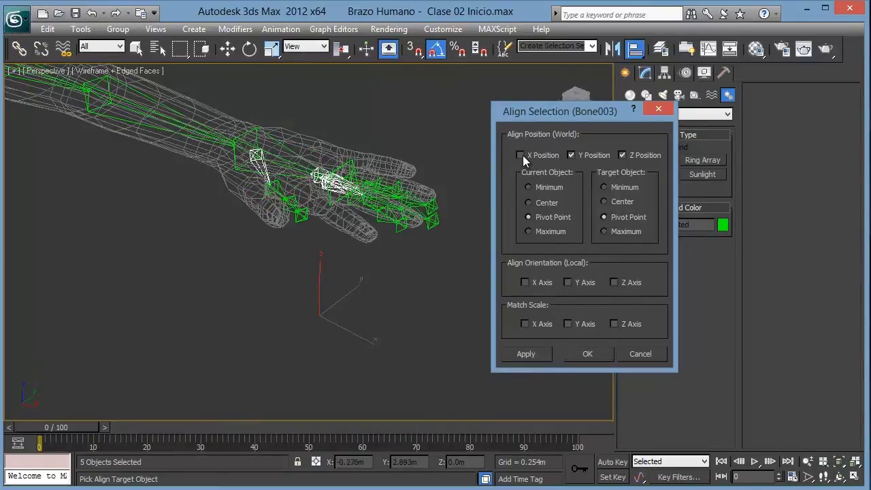
left_click(583, 160)
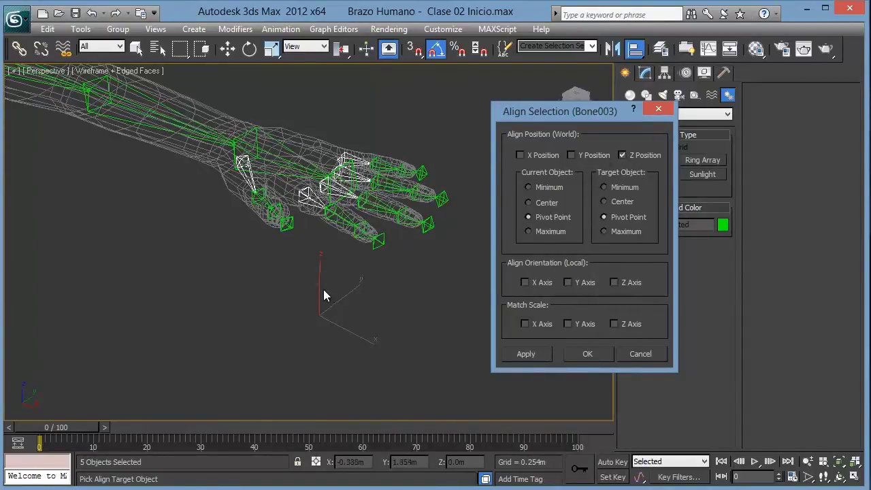
left_click(590, 355)
mouse_move(375, 263)
middle_mouse_down("alt")
mouse_move(341, 250)
mouse_move(311, 221)
mouse_move(278, 214)
mouse_move(397, 218)
middle_mouse_up("alt")
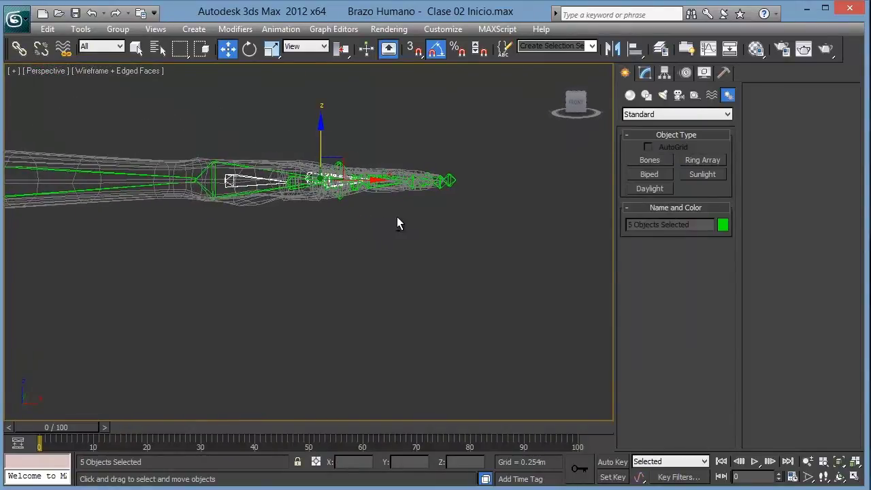
mouse_move(337, 204)
middle_mouse_down()
mouse_move(345, 206)
mouse_move(340, 304)
middle_mouse_up()
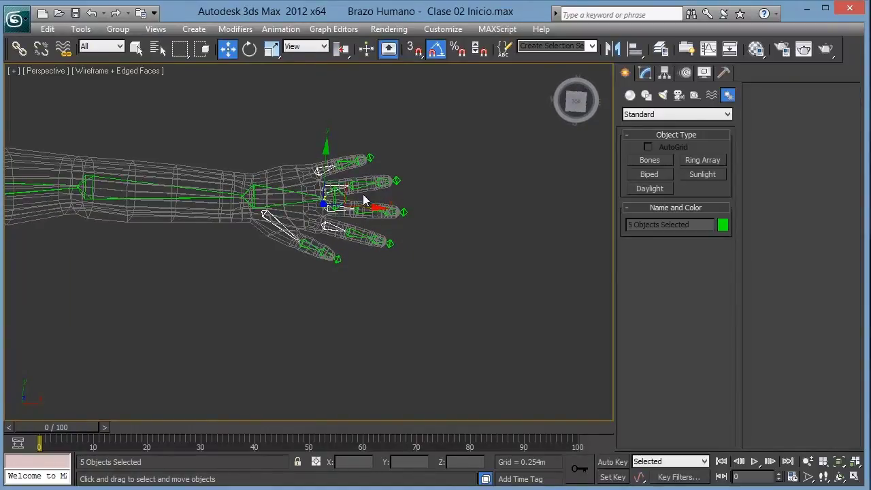
middle_click_drag(364, 199, 305, 129, "alt")
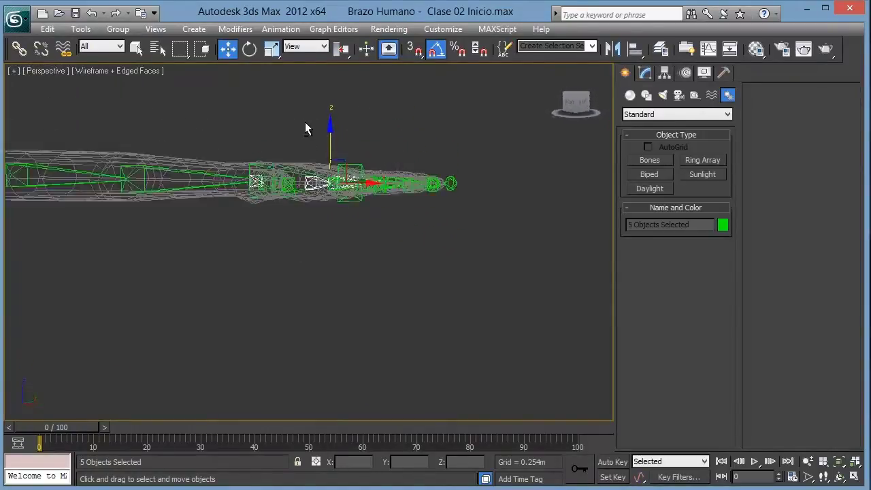
left_click_drag(331, 137, 332, 110)
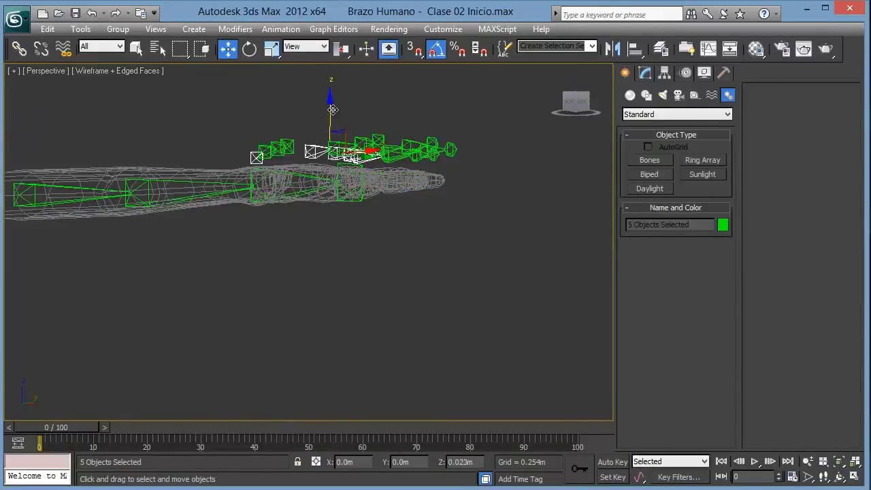
key("ctrl+z")
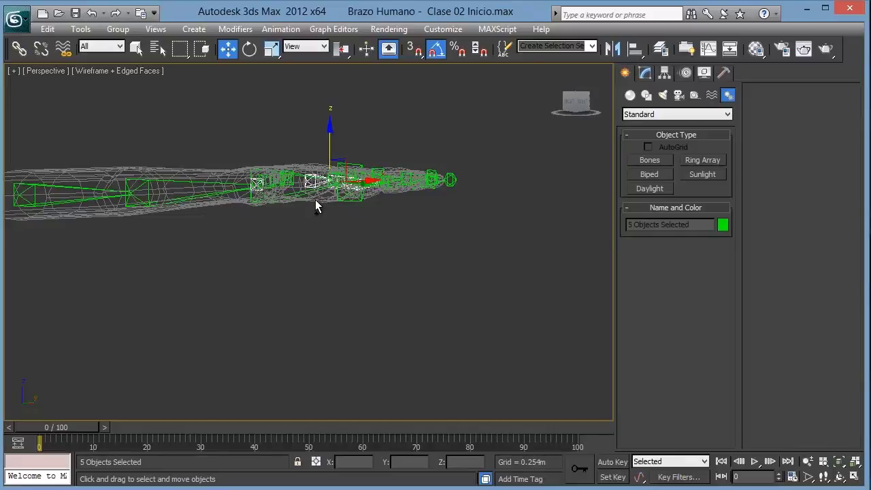
mouse_move(349, 170)
middle_mouse_down("alt")
mouse_move(422, 233)
mouse_move(497, 268)
mouse_move(583, 236)
mouse_move(388, 238)
mouse_move(365, 255)
middle_mouse_up("alt")
Switch the Perspective viewport to Smooth + Highlights + Edged Faces and deselect the finger bones.
key("F3")
left_click(360, 288)
scroll(355, 291, "up", 2)
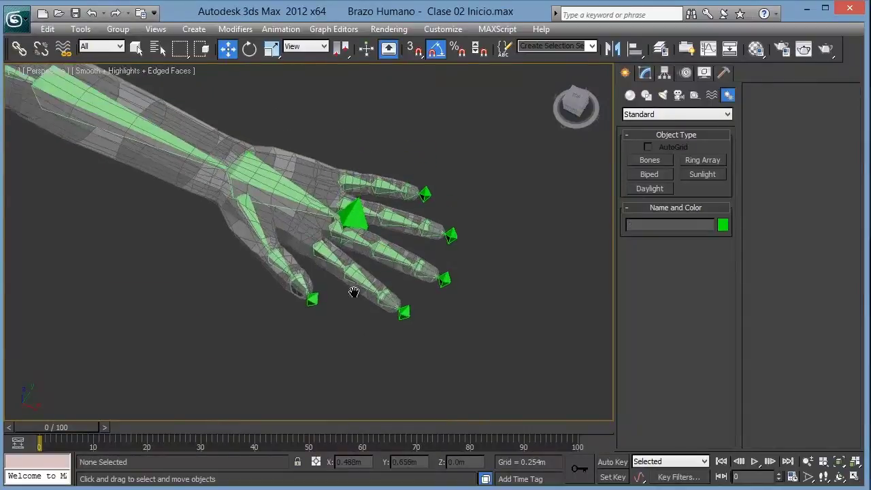
scroll(351, 293, "up", 2)
Inspect the hand from several angles and select the wrist bone Bone003.
mouse_move(352, 274)
middle_mouse_down("alt")
mouse_move(278, 227)
mouse_move(349, 242)
middle_mouse_up("alt")
scroll(348, 242, "down", 2)
scroll(334, 210, "down", 2)
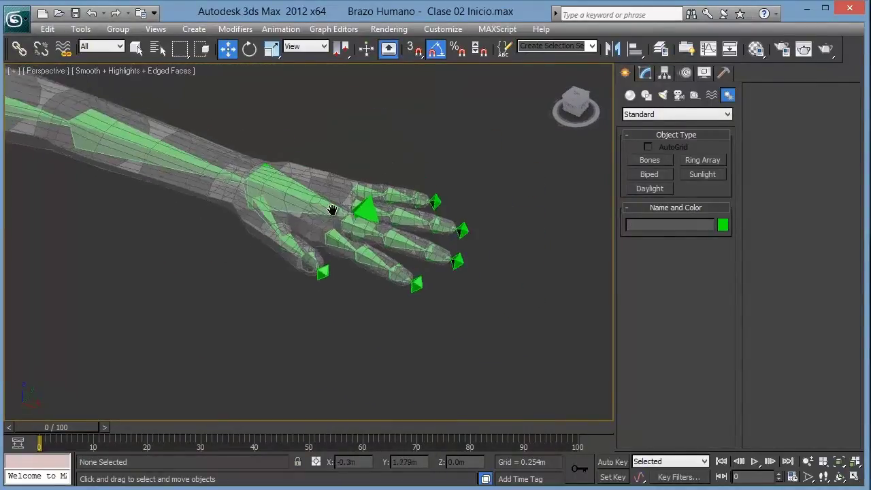
scroll(340, 217, "down", 2)
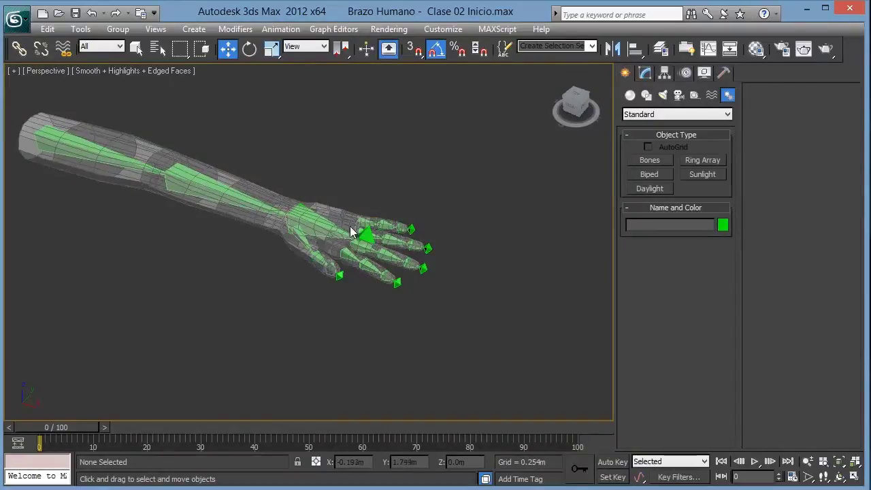
scroll(314, 220, "up", 2)
scroll(315, 225, "up", 2)
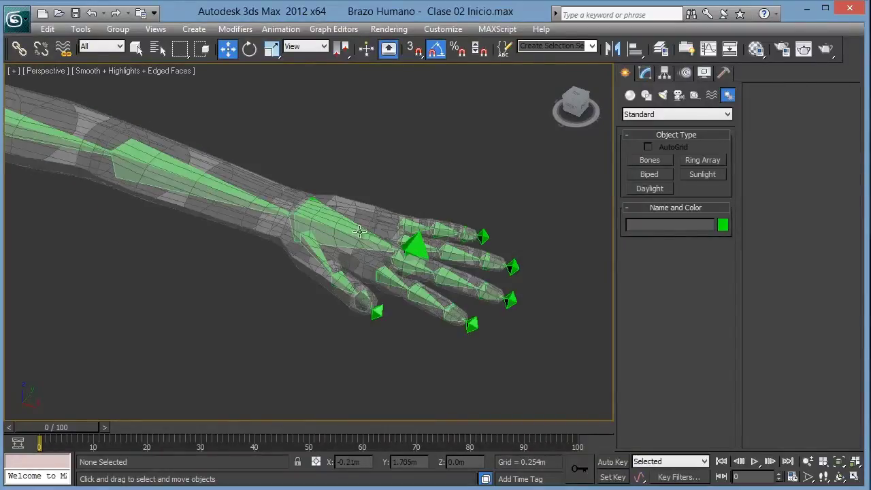
left_click(362, 231)
middle_click_drag(269, 204, 351, 231)
scroll(351, 231, "down", 2)
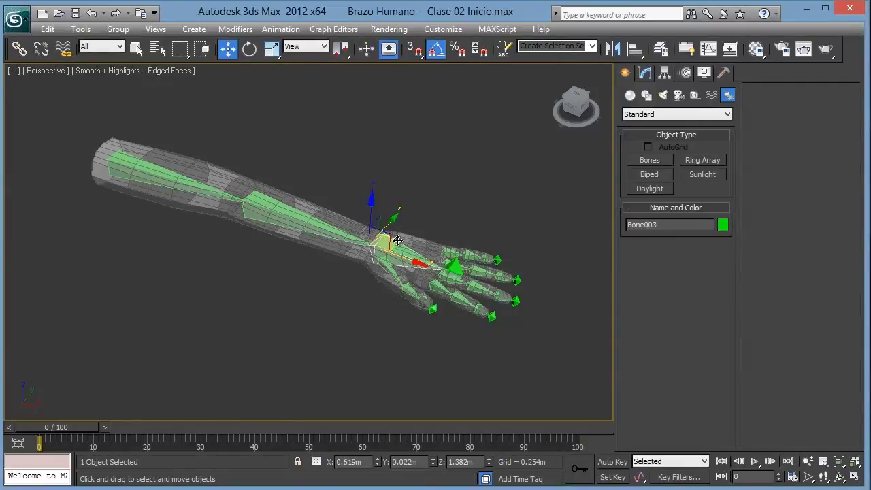
mouse_move(391, 243)
left_mouse_down()
mouse_move(356, 208)
mouse_move(330, 143)
mouse_move(281, 291)
mouse_move(155, 276)
mouse_move(374, 259)
mouse_move(408, 204)
mouse_move(140, 249)
mouse_move(287, 292)
mouse_move(374, 231)
left_mouse_up()
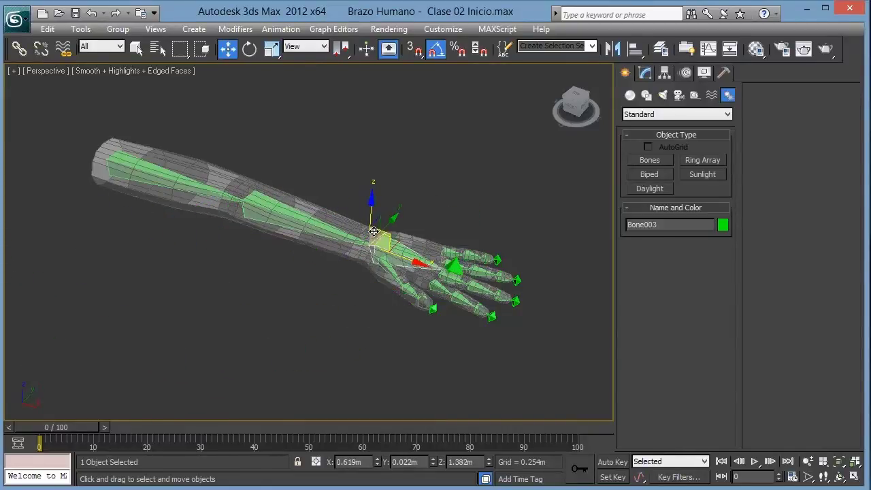
Create HI Solver IK Chain001 from shoulder bone Bone001 to wrist bone Bone003.
left_click(334, 297)
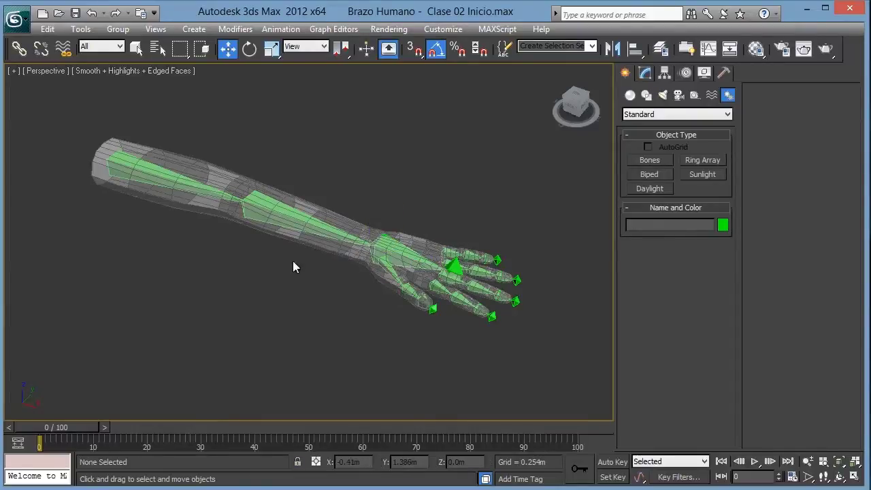
middle_click_drag(293, 260, 221, 226, "alt")
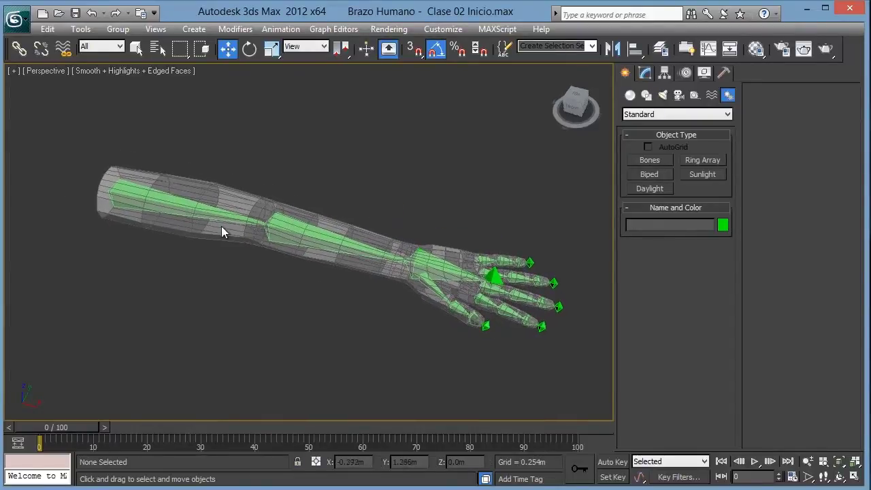
left_click(121, 208)
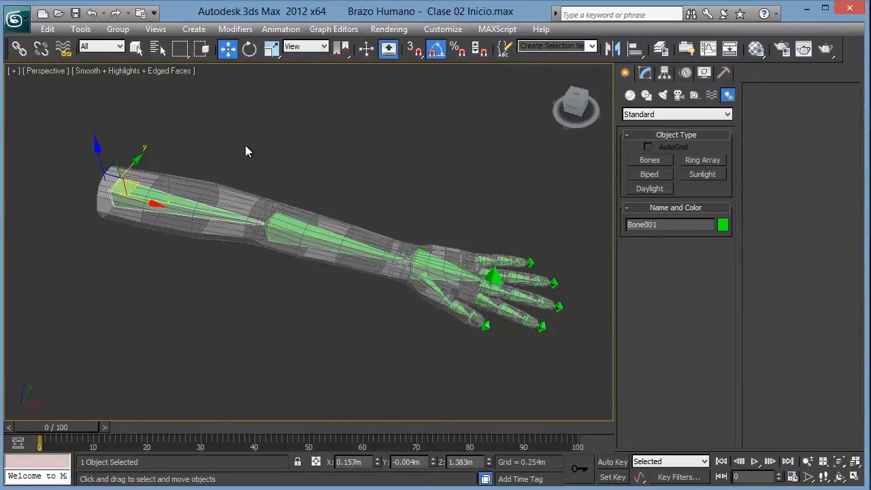
right_click(304, 168)
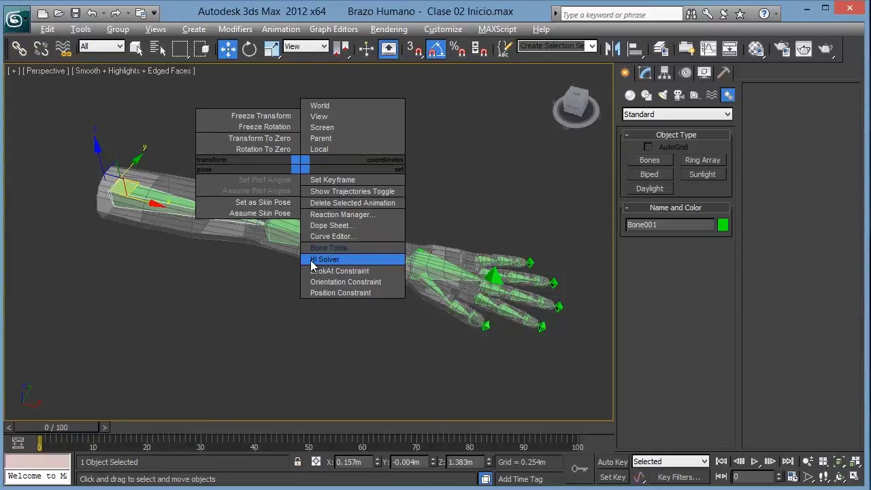
left_click(327, 261)
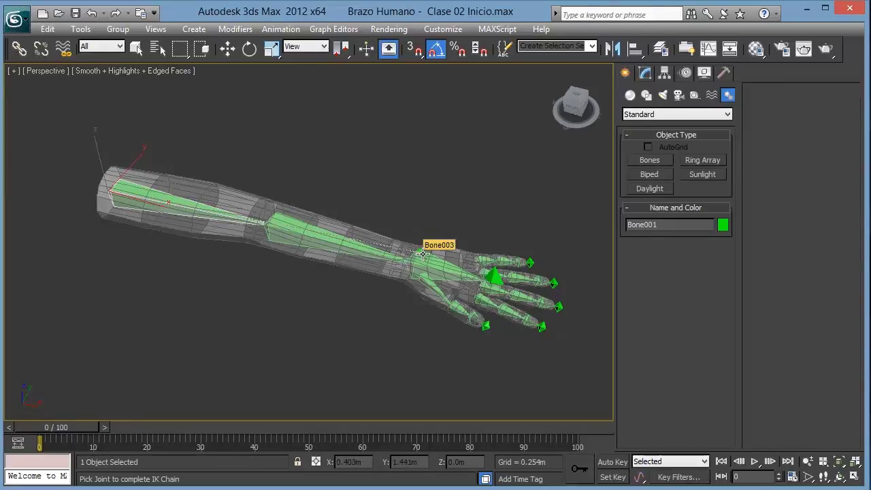
left_click(422, 253)
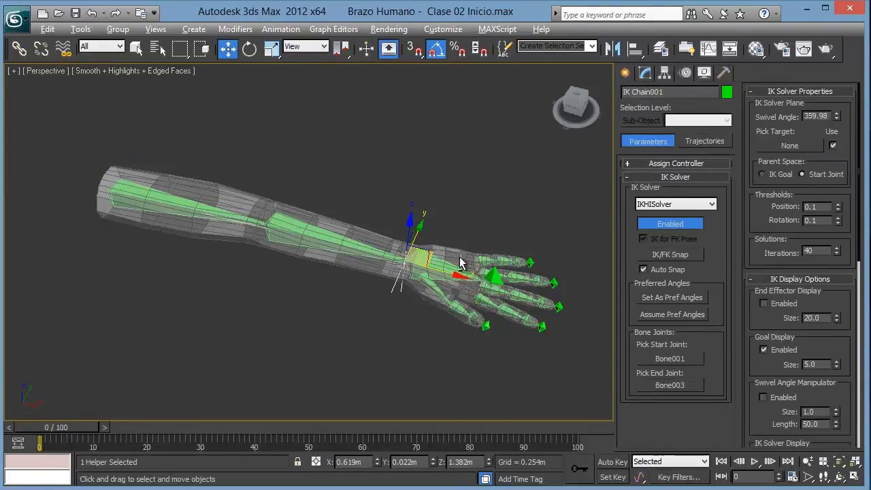
Test-bend the arm by dragging the IK Chain001 goal, then undo to straighten it.
mouse_move(436, 263)
middle_mouse_down("alt")
mouse_move(333, 223)
mouse_move(402, 132)
middle_mouse_up("alt")
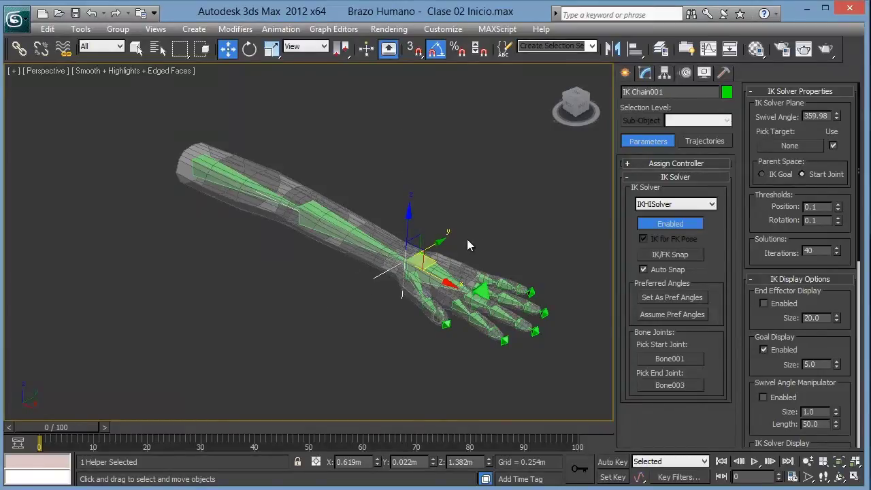
mouse_move(454, 225)
middle_mouse_down("alt")
mouse_move(483, 240)
mouse_move(475, 255)
mouse_move(271, 219)
mouse_move(257, 232)
mouse_move(268, 200)
mouse_move(275, 230)
mouse_move(173, 193)
middle_mouse_up("alt")
scroll(257, 232, "up", 3)
key("F3")
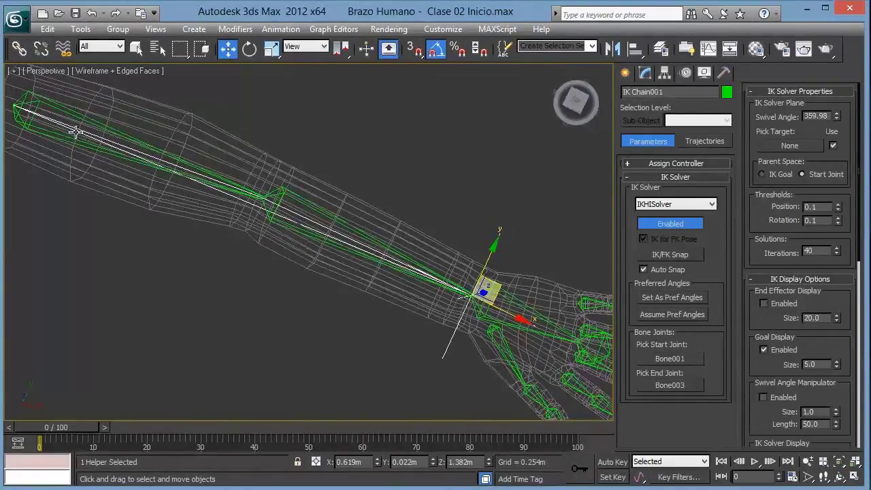
scroll(306, 202, "down", 3)
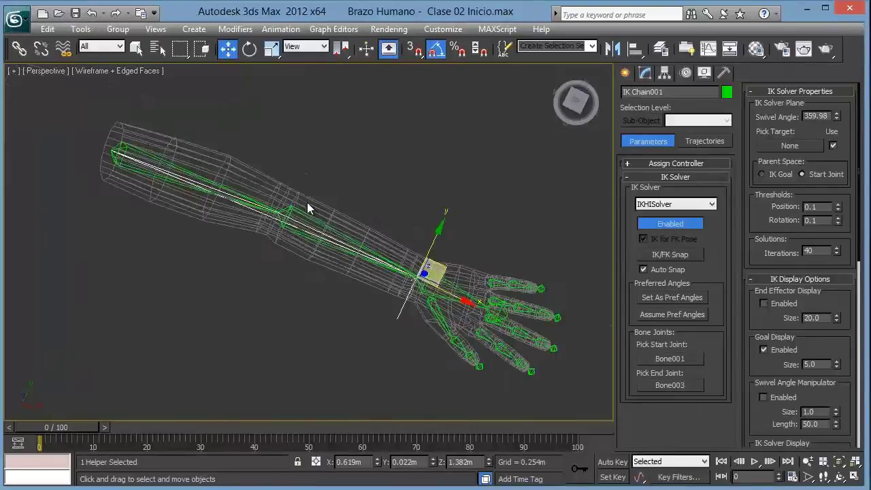
scroll(315, 204, "down", 2)
middle_click_drag(314, 204, 297, 169, "alt")
key("F3")
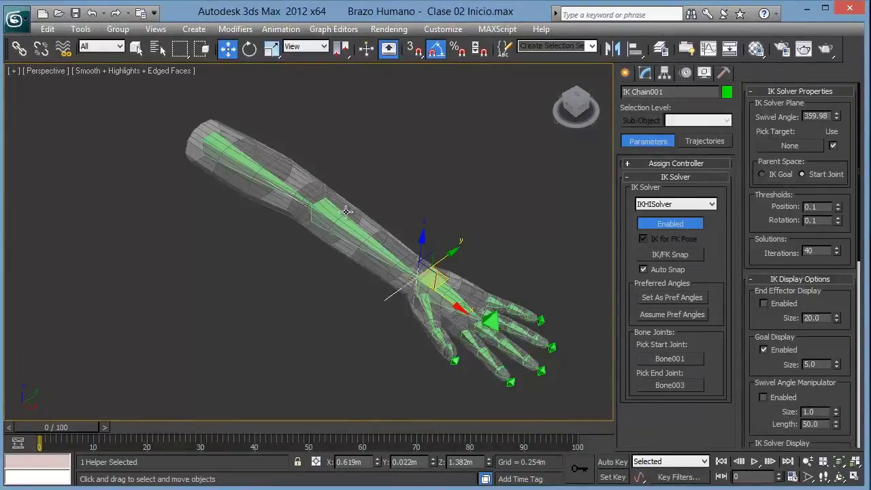
mouse_move(442, 282)
left_mouse_down()
mouse_move(427, 271)
mouse_move(482, 258)
mouse_move(476, 235)
mouse_move(252, 201)
mouse_move(231, 160)
mouse_move(359, 255)
mouse_move(539, 151)
mouse_move(418, 195)
mouse_move(233, 145)
mouse_move(399, 252)
mouse_move(534, 215)
mouse_move(359, 229)
mouse_move(282, 181)
mouse_move(510, 229)
mouse_move(285, 191)
mouse_move(451, 209)
mouse_move(356, 194)
mouse_move(406, 217)
left_mouse_up()
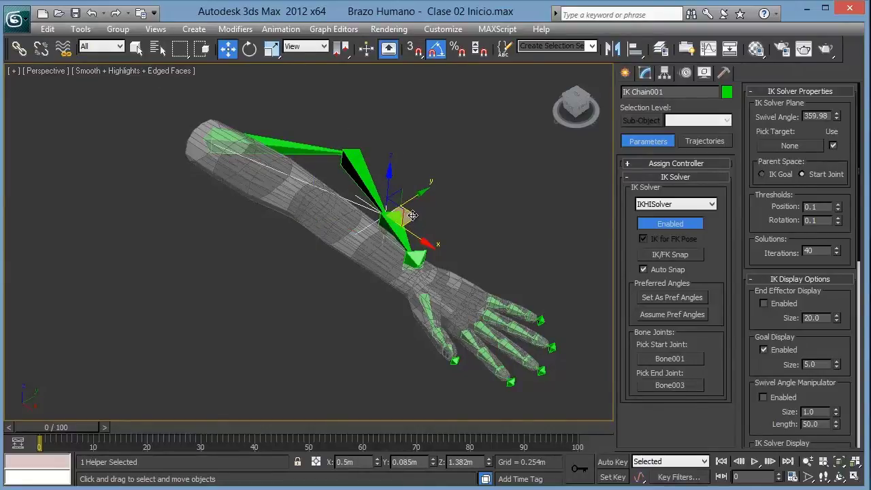
key("ctrl+z")
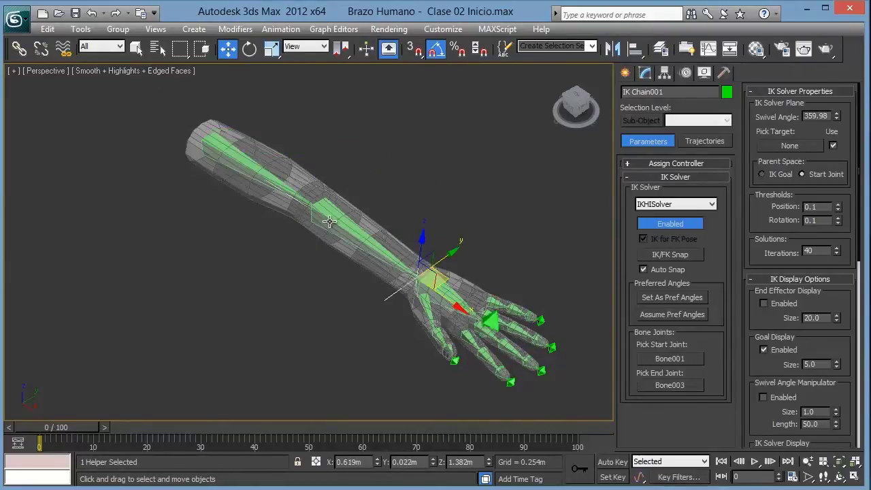
Fit the whole straight arm in the Top view with nothing selected.
mouse_move(317, 207)
middle_mouse_down("alt")
mouse_move(342, 217)
mouse_move(369, 196)
mouse_move(381, 245)
middle_mouse_up("alt")
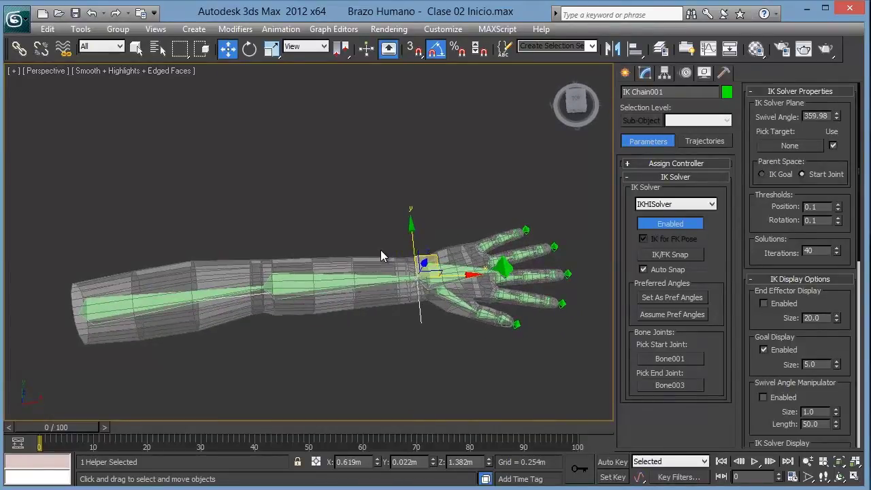
key("t")
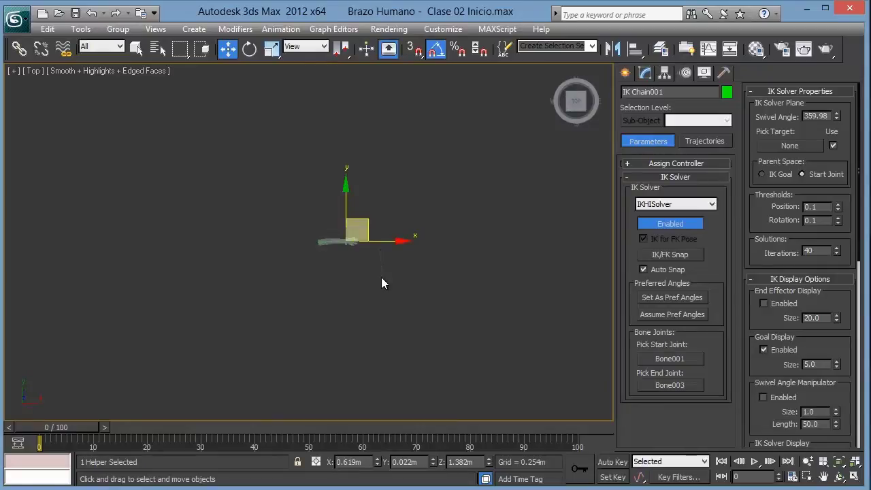
left_click(382, 297)
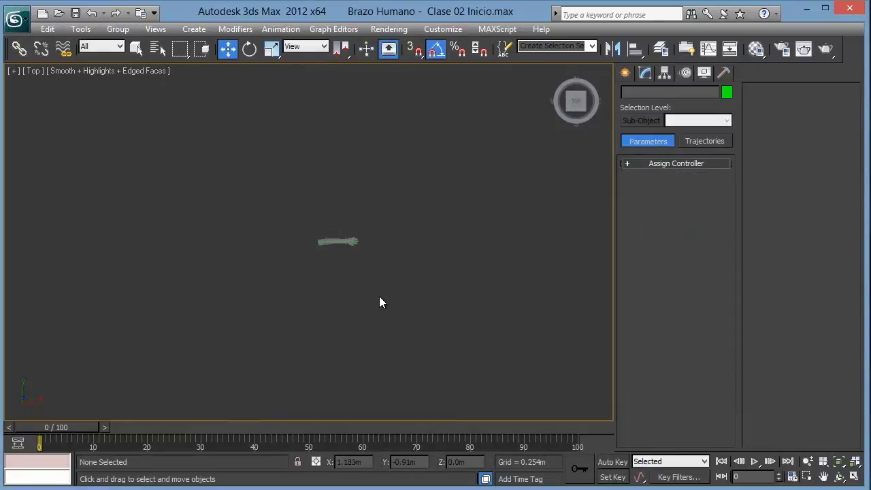
key("z")
middle_click_drag(372, 295, 375, 163)
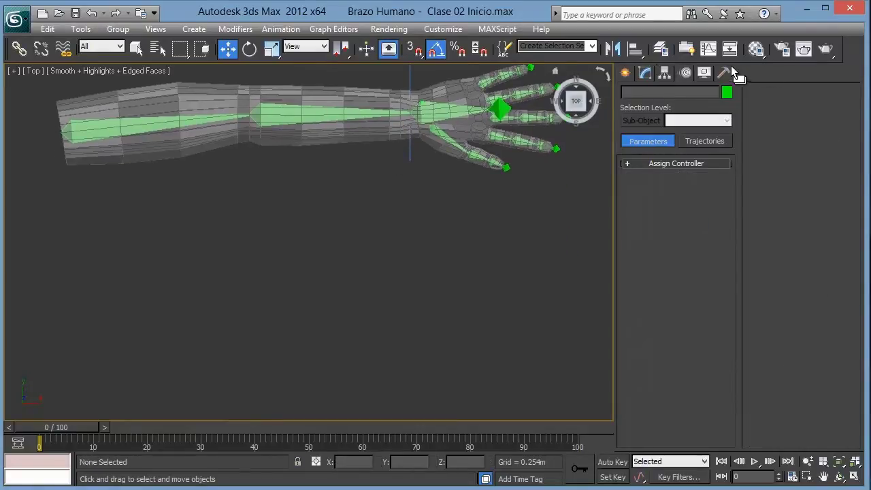
Open Bone Tools from the quad menu and start Create Bones in the Top view.
right_click(438, 165)
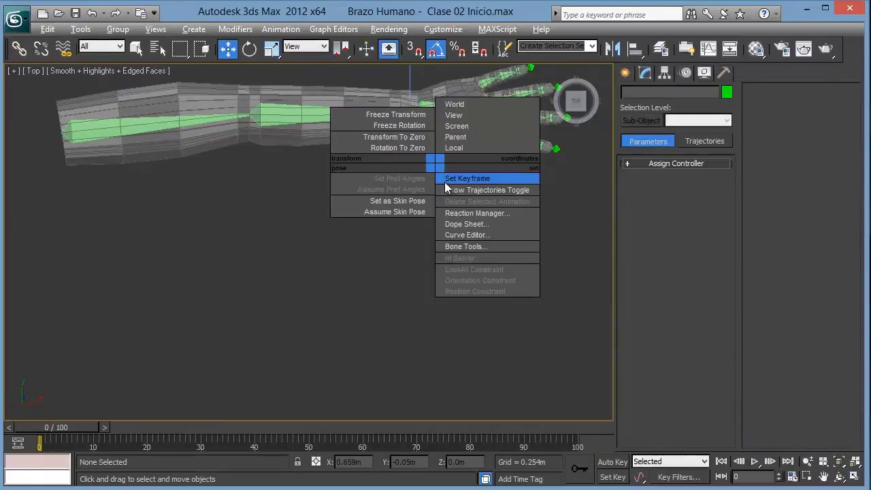
left_click(460, 247)
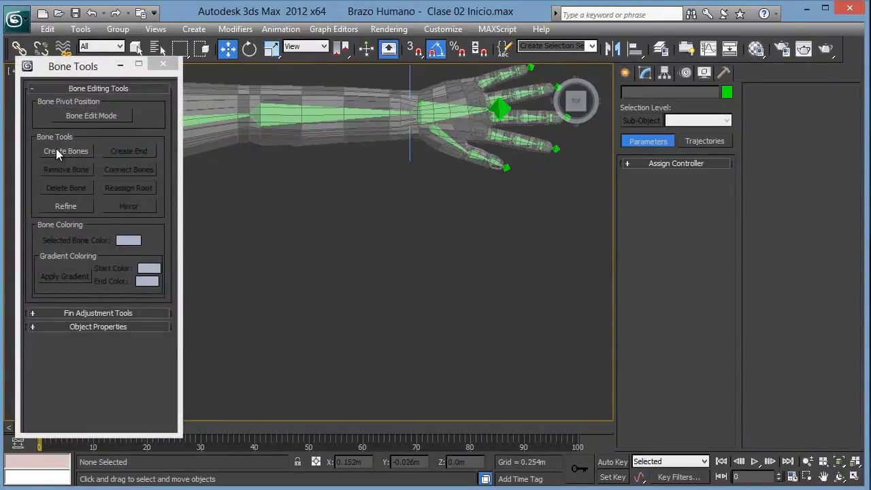
left_click(56, 149)
scroll(286, 204, "down", 3)
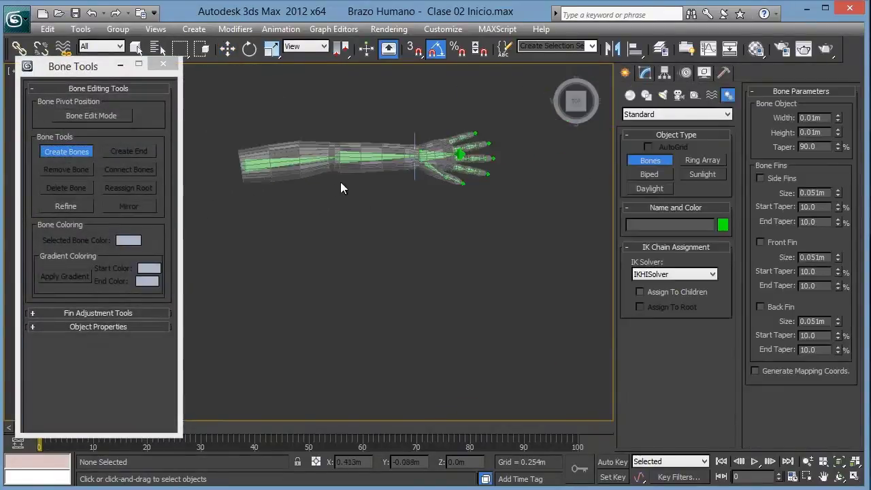
middle_click_drag(300, 242, 304, 197)
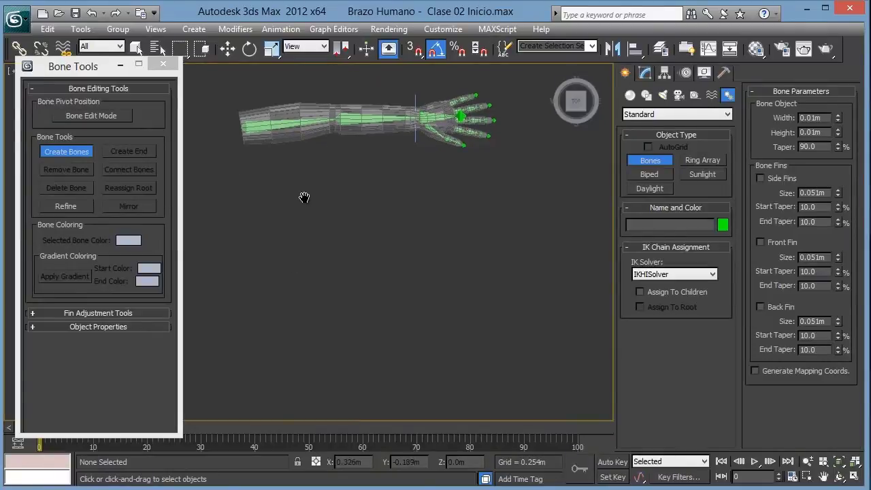
Draw a sharply bent two-bone chain with an end nub below the arm.
left_click(222, 302)
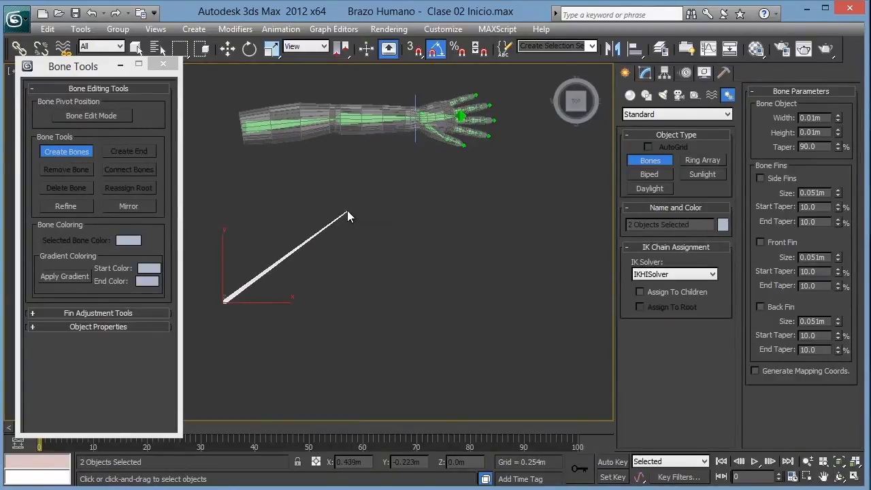
left_click(329, 213)
left_click(468, 289)
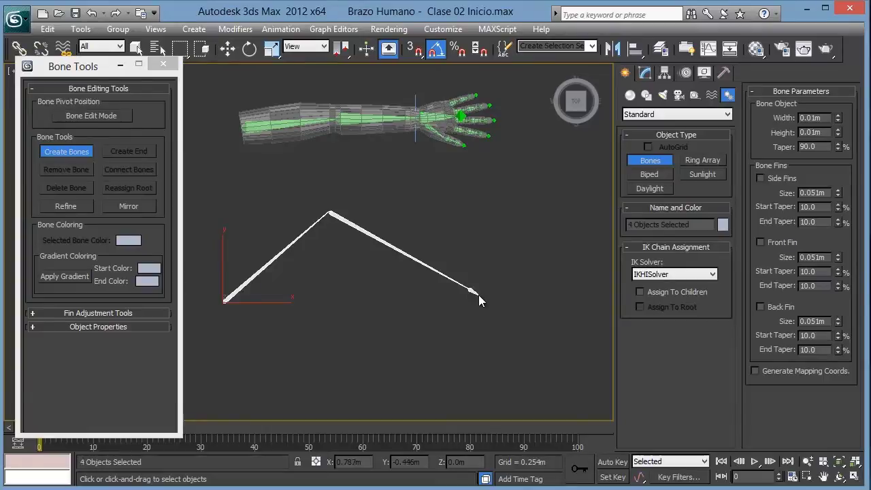
right_click(478, 294)
middle_click_drag(366, 291, 381, 276)
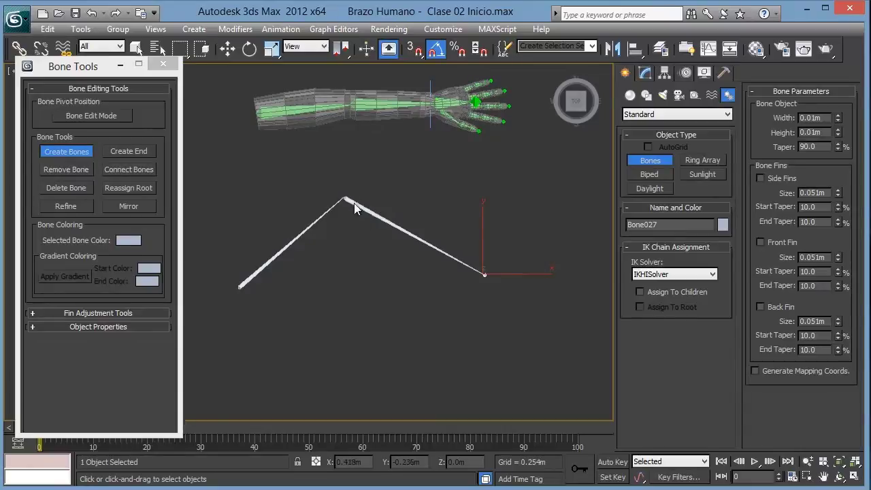
Draw a slightly bent second chain and a straight third chain below it.
left_click(236, 321)
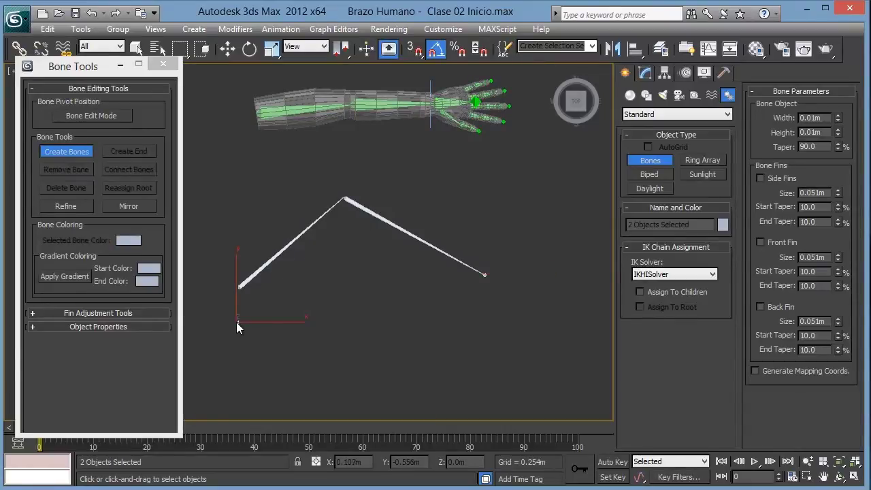
left_click(348, 314)
right_click(484, 319)
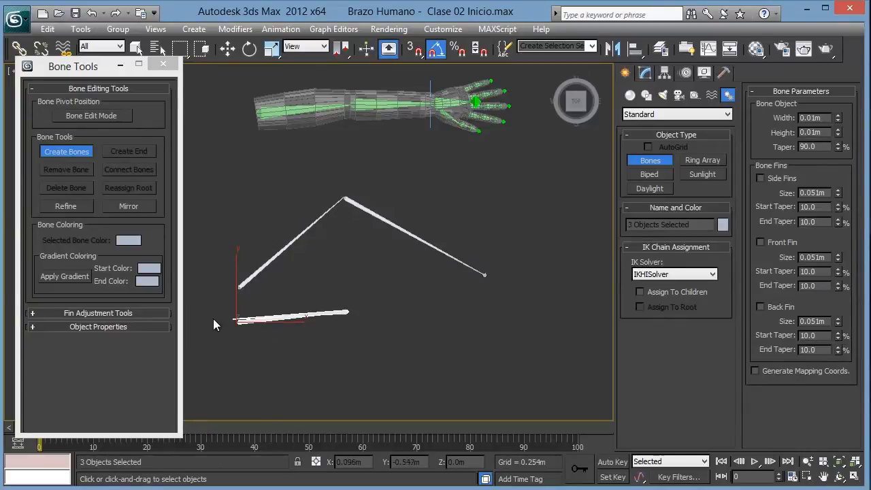
right_click(490, 317)
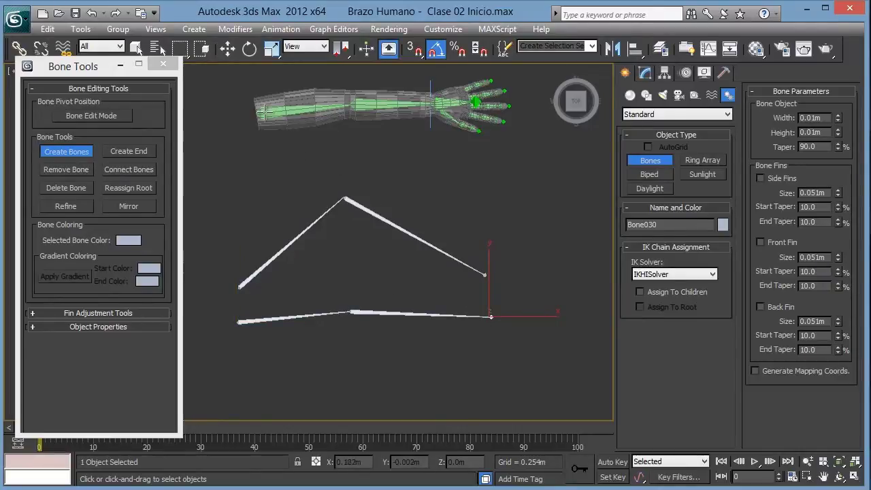
middle_click_drag(361, 247, 308, 256)
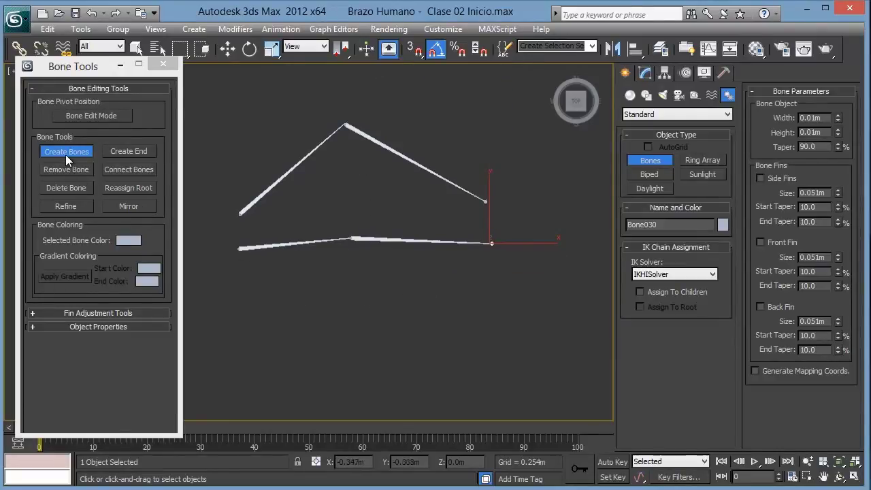
left_click(231, 312)
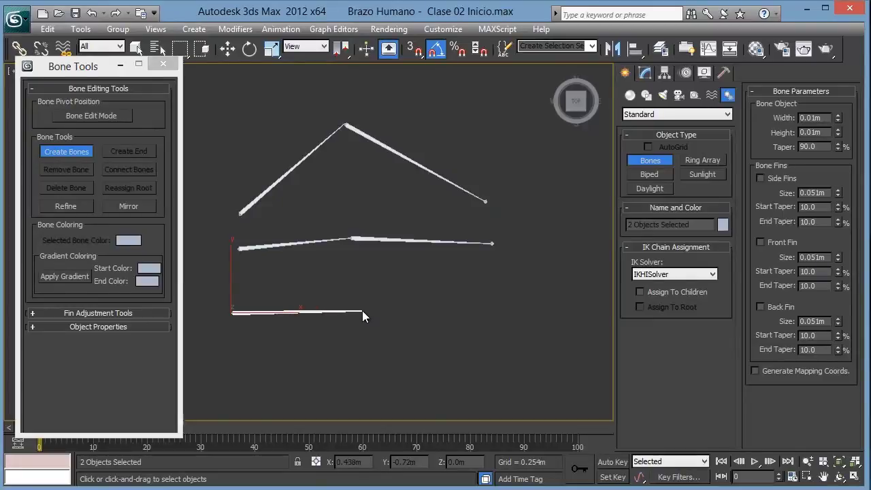
left_click(361, 310)
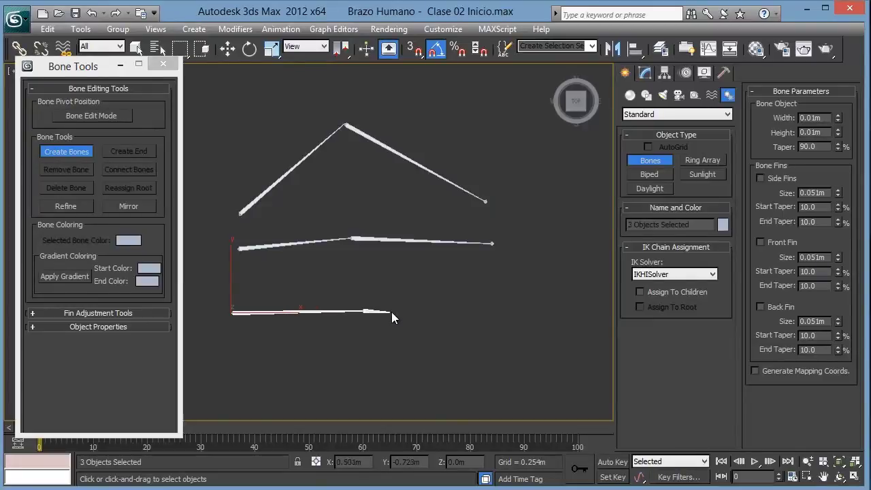
right_click(496, 308)
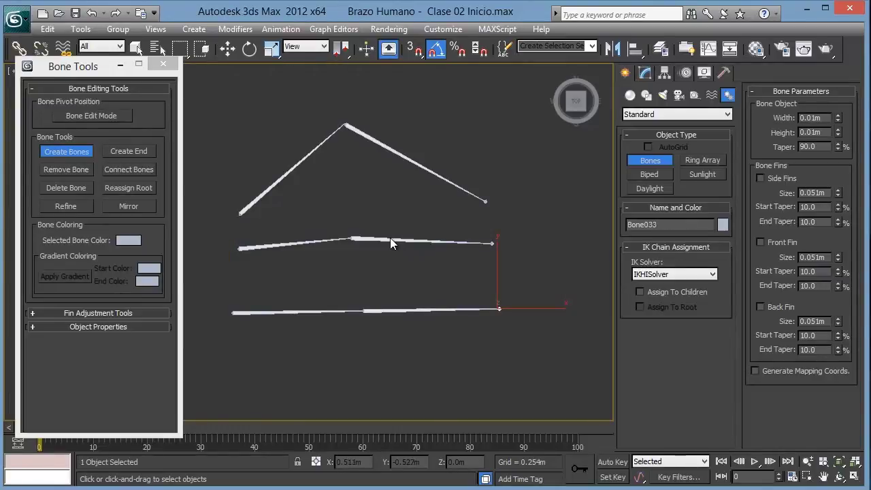
Close Bone Tools and view the new chains in Perspective, selecting the bottom chain's first bone.
left_click(166, 68)
key("w")
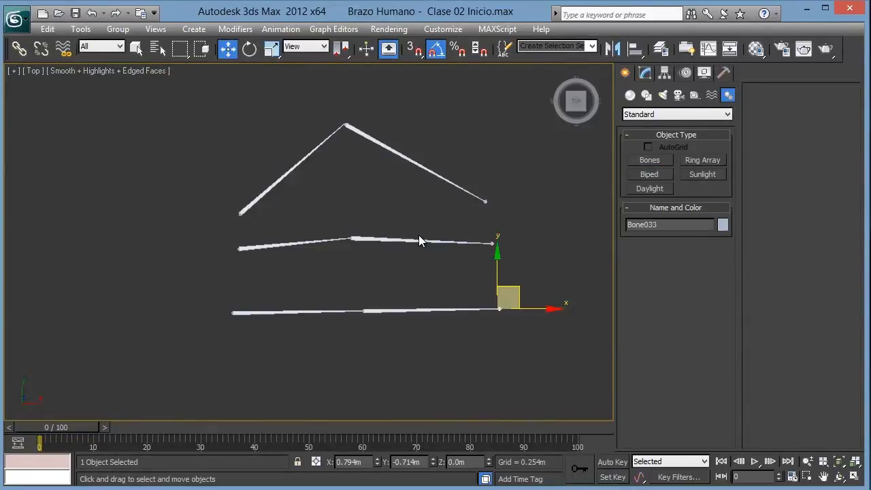
key("p")
mouse_move(418, 235)
middle_mouse_down("alt")
mouse_move(423, 264)
mouse_move(432, 212)
mouse_move(281, 216)
mouse_move(290, 206)
mouse_move(191, 191)
middle_mouse_up("alt")
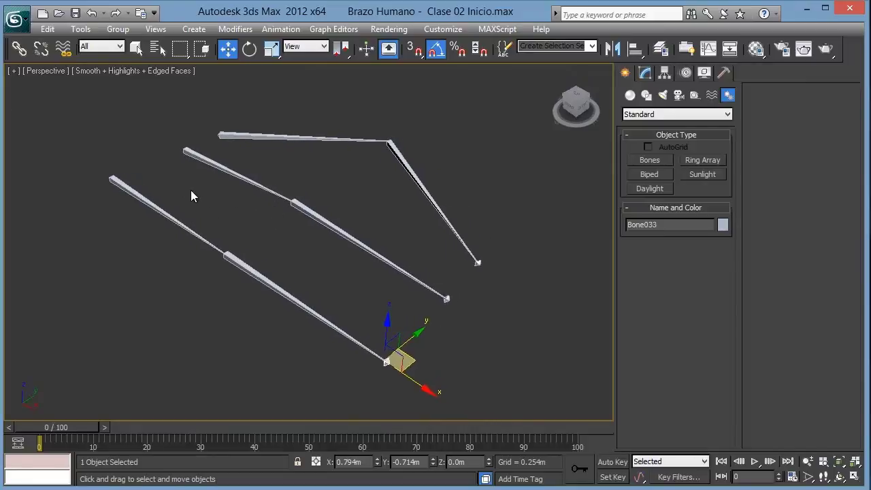
left_click(125, 183)
right_click(226, 189)
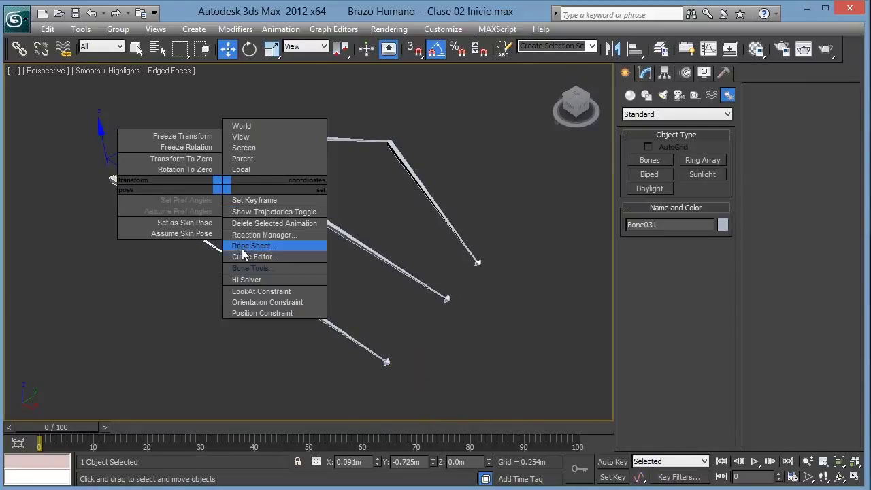
Add HI Solver IK Chain002 from Bone031 to Bone033 and drag its goal until the chain straightens.
left_click(246, 280)
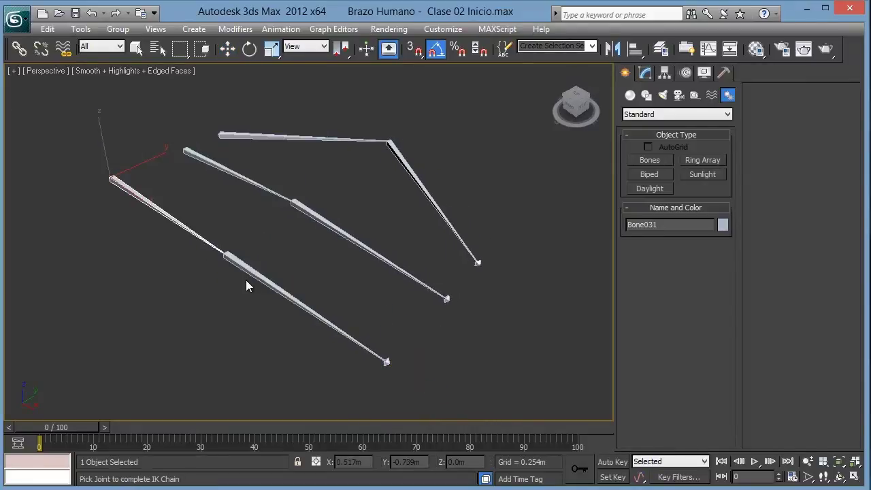
left_click(387, 361)
mouse_move(404, 360)
left_mouse_down()
mouse_move(276, 303)
mouse_move(396, 389)
mouse_move(400, 375)
mouse_move(346, 340)
mouse_move(316, 245)
mouse_move(346, 338)
mouse_move(429, 372)
mouse_move(395, 366)
left_mouse_up()
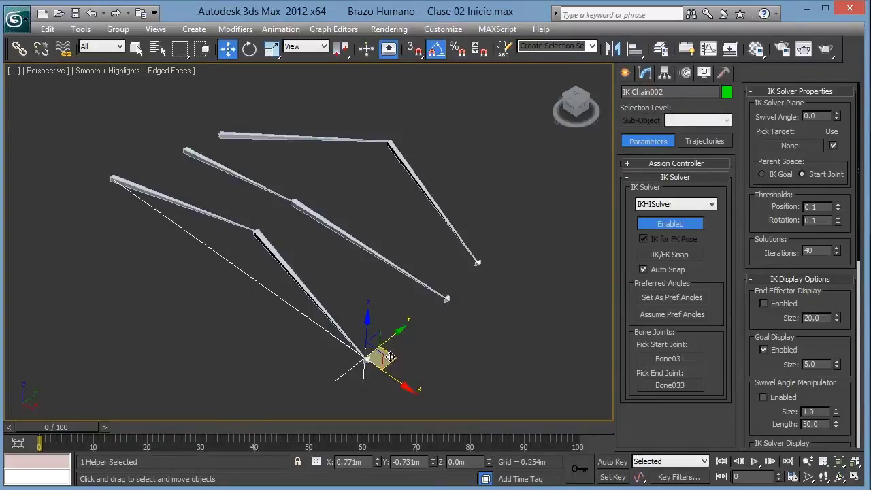
left_click_drag(388, 355, 384, 350)
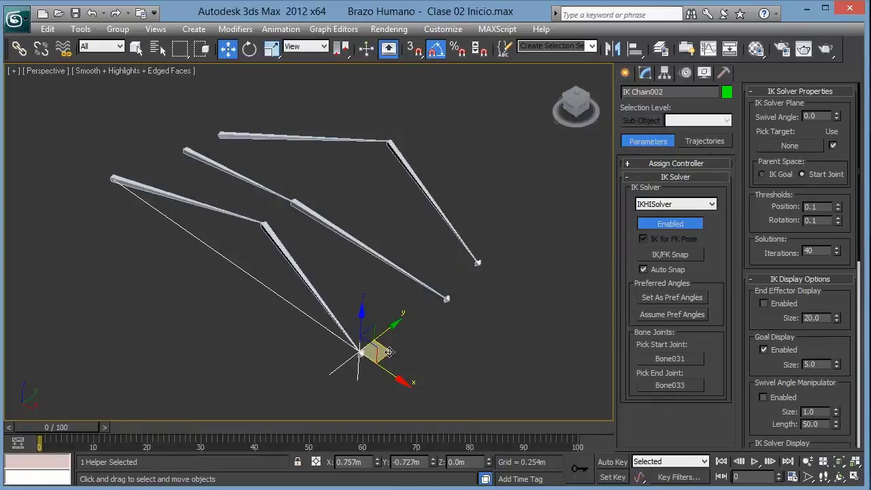
mouse_move(384, 353)
left_mouse_down()
mouse_move(296, 277)
mouse_move(394, 370)
left_mouse_up()
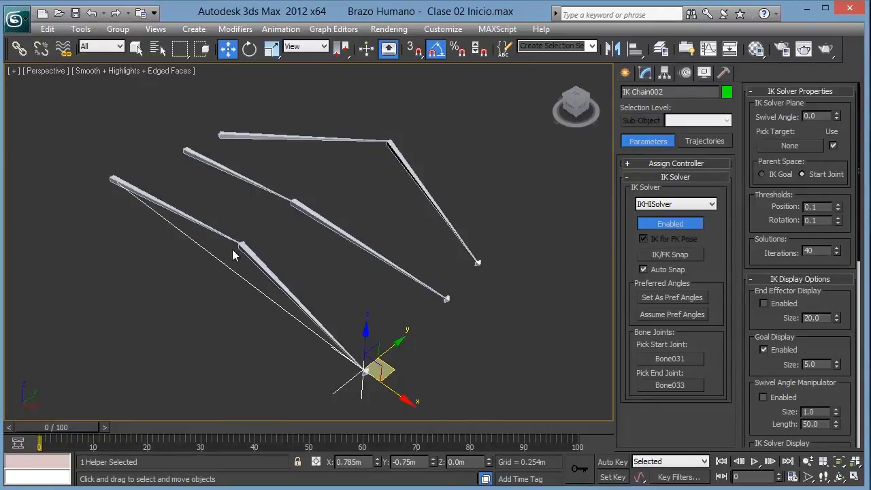
left_click_drag(404, 374, 357, 342)
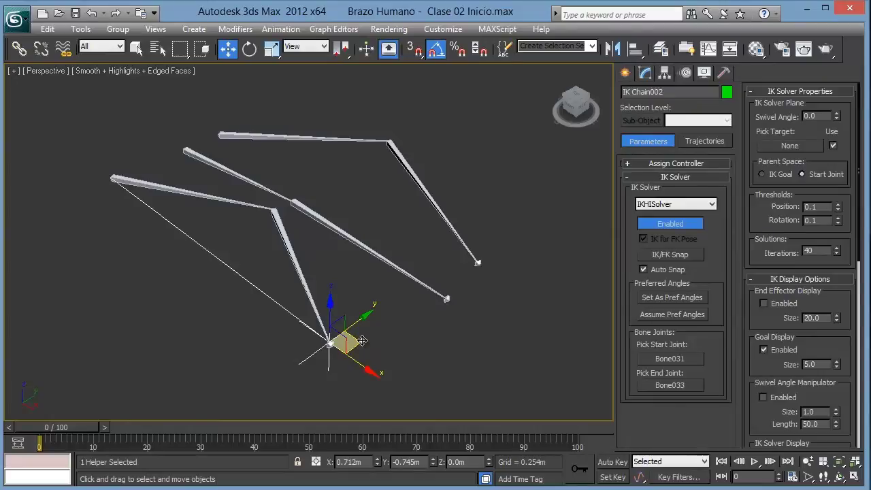
left_click_drag(364, 343, 390, 386)
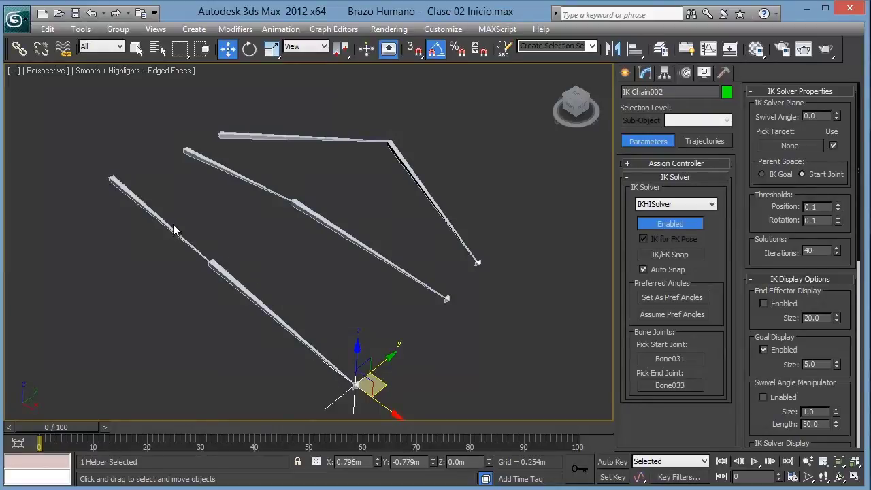
Add HI Solver IK Chain003 from Bone028 to Bone030 and pull its goal to bend the chain.
left_click(261, 187)
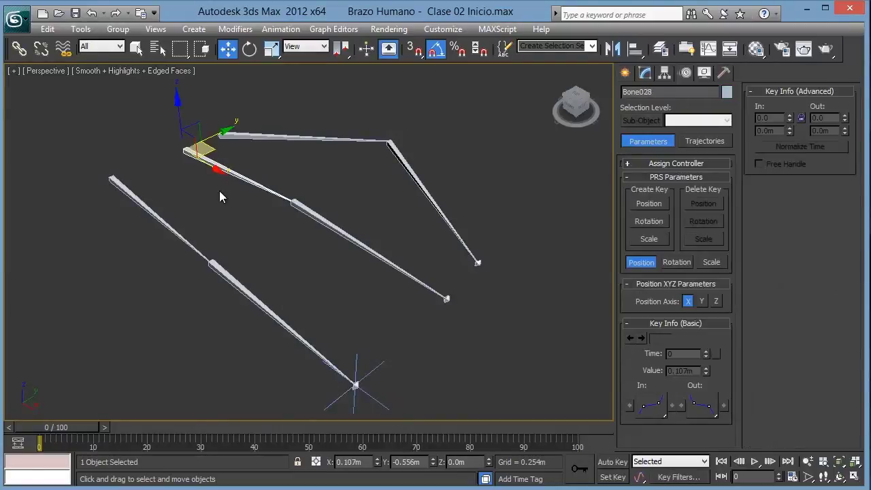
left_click_drag(342, 175, 353, 183)
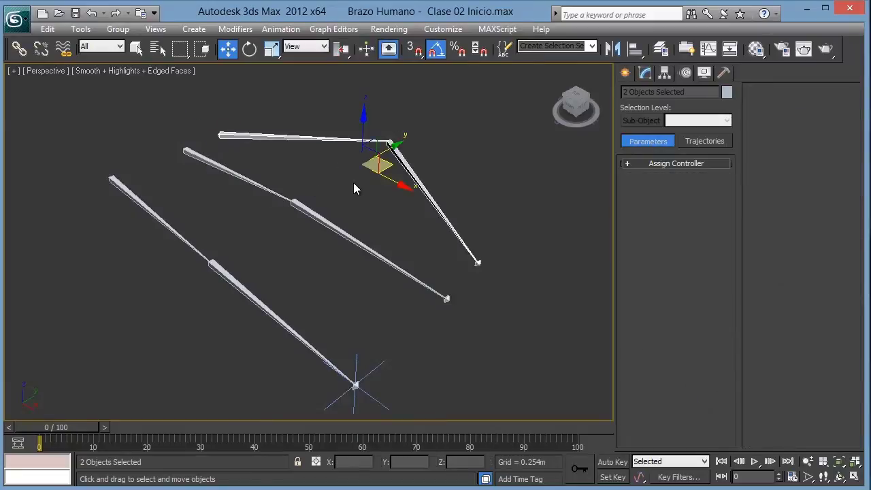
left_click(257, 186)
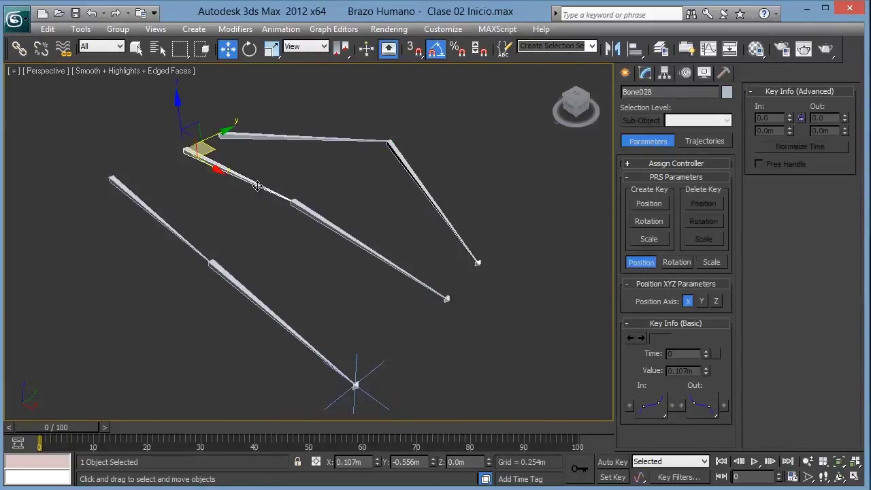
right_click(257, 185)
left_click(289, 276)
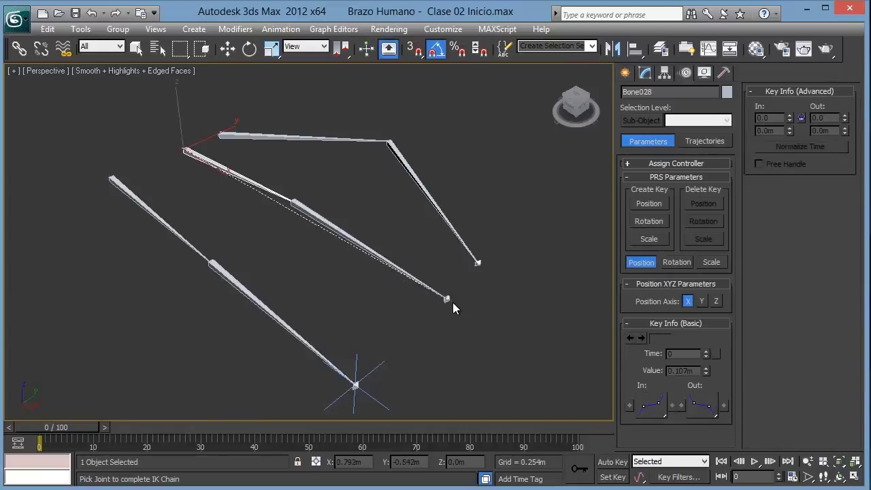
left_click(447, 299)
mouse_move(459, 297)
left_mouse_down()
mouse_move(338, 237)
mouse_move(397, 281)
left_mouse_up()
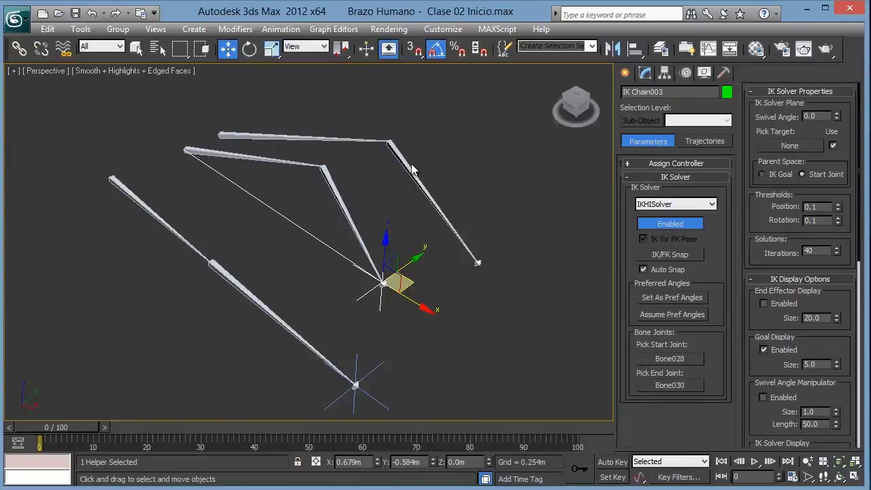
middle_click_drag(366, 171, 289, 178)
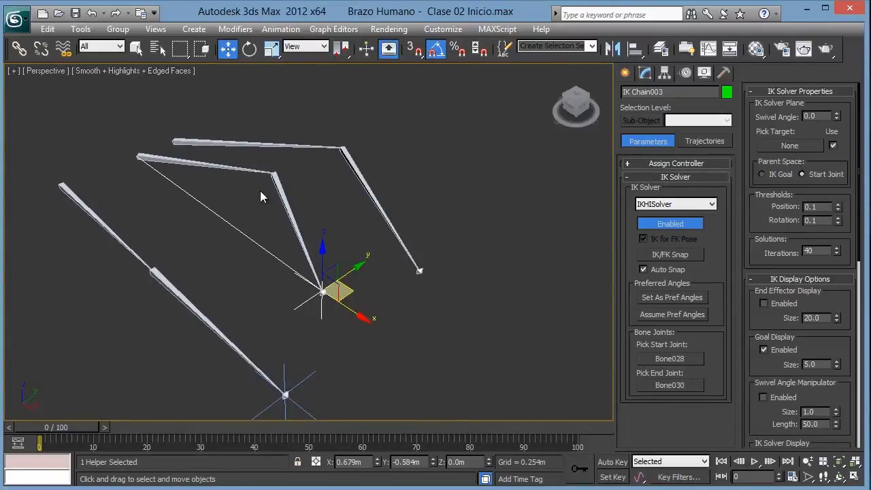
Add IK Chain004 from Bone025 to Bone027 and pull its goal down-right to test it.
left_click(226, 145)
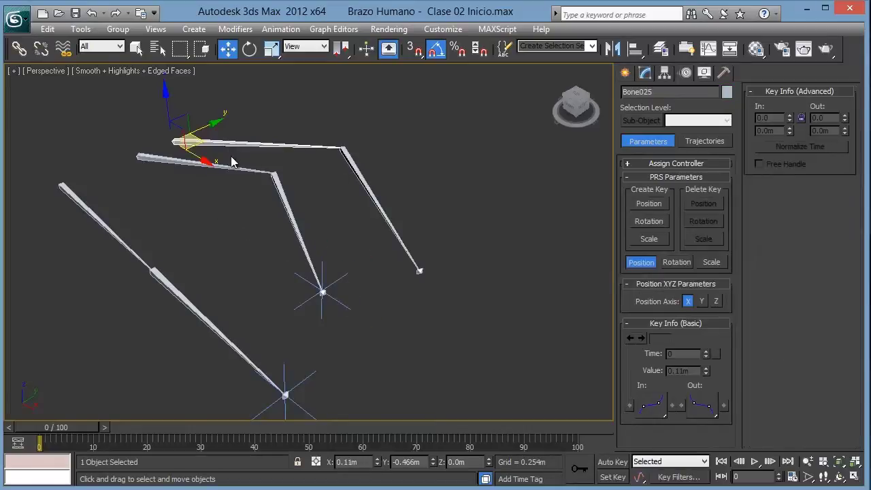
right_click(251, 157)
left_click(291, 252)
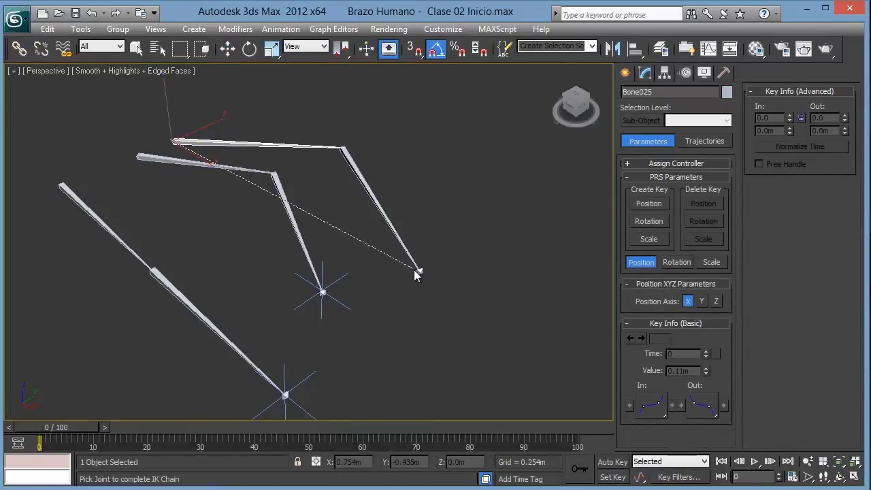
left_click(419, 271)
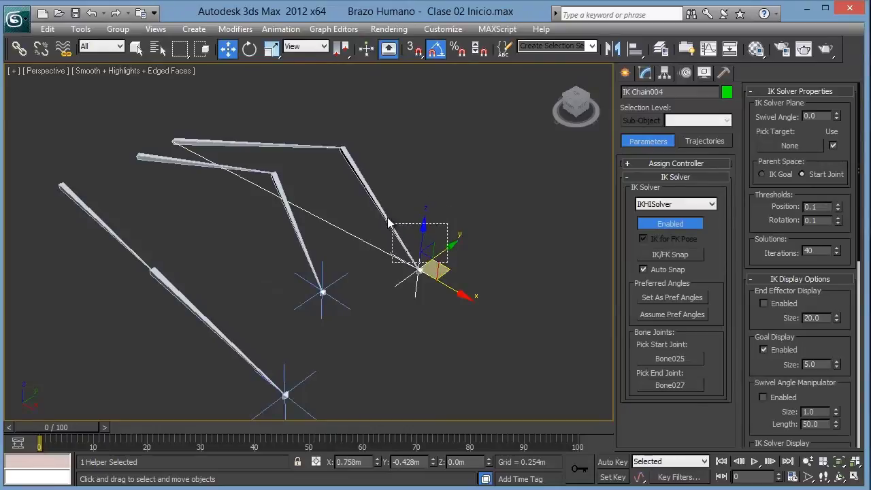
mouse_move(446, 275)
left_mouse_down()
mouse_move(336, 205)
mouse_move(462, 284)
mouse_move(338, 225)
mouse_move(431, 320)
mouse_move(378, 216)
mouse_move(470, 352)
mouse_move(431, 321)
mouse_move(447, 332)
left_mouse_up()
scroll(270, 198, "down", 3)
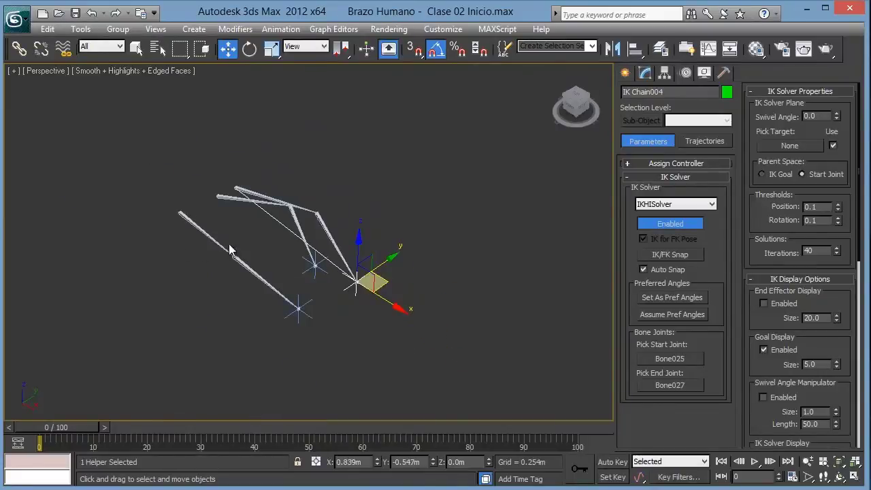
Box-select all three practice chains and their IK goals, undoing a stray goal move.
left_click(207, 240)
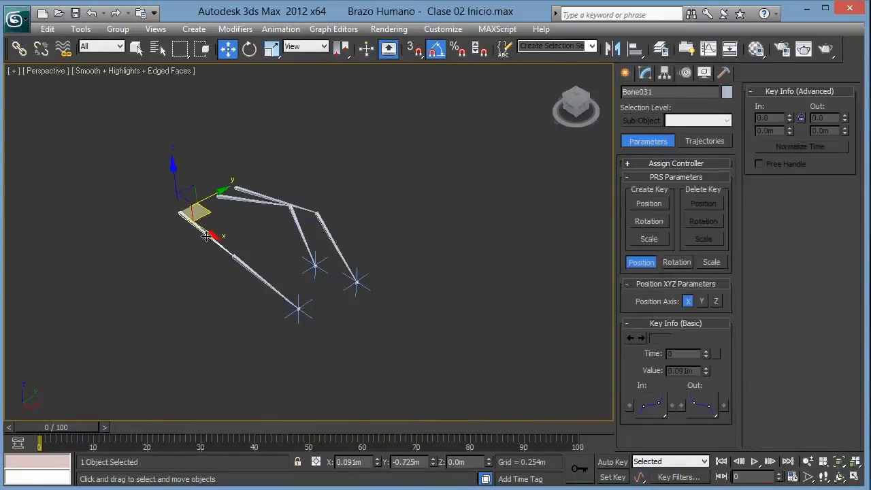
left_click(255, 286)
left_click(254, 275)
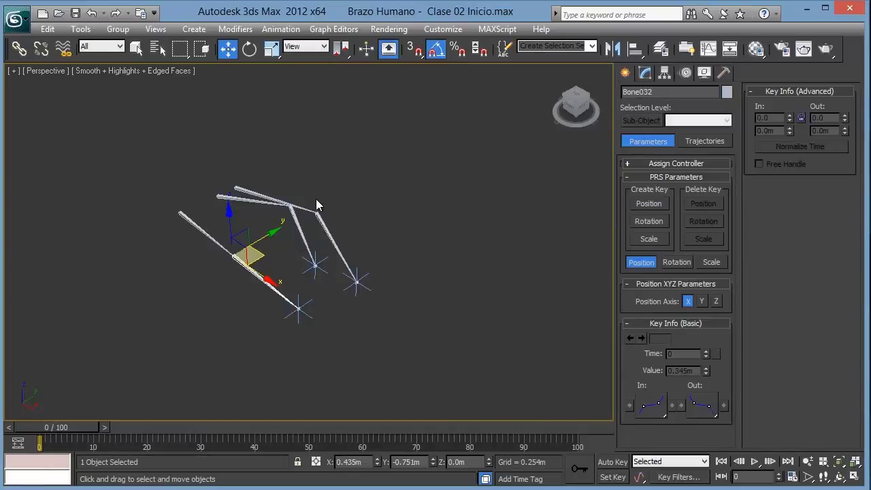
left_click_drag(443, 188, 102, 353)
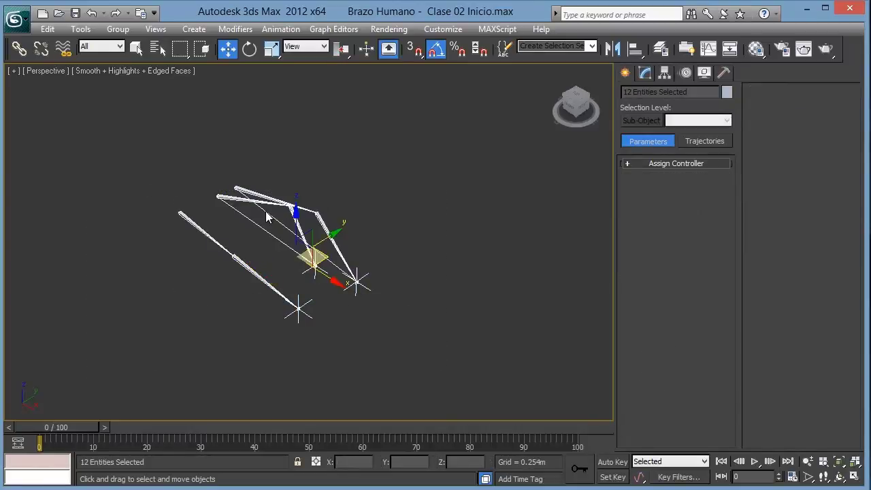
scroll(267, 216, "up", 2)
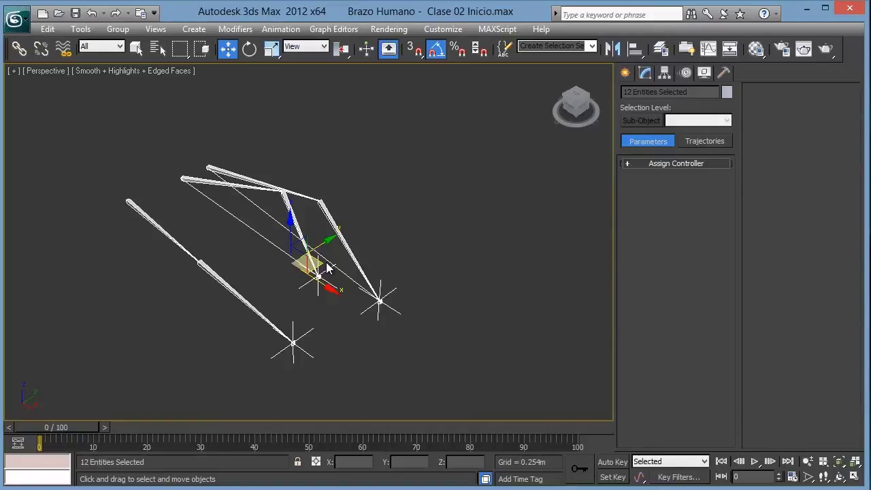
left_click_drag(327, 268, 314, 320)
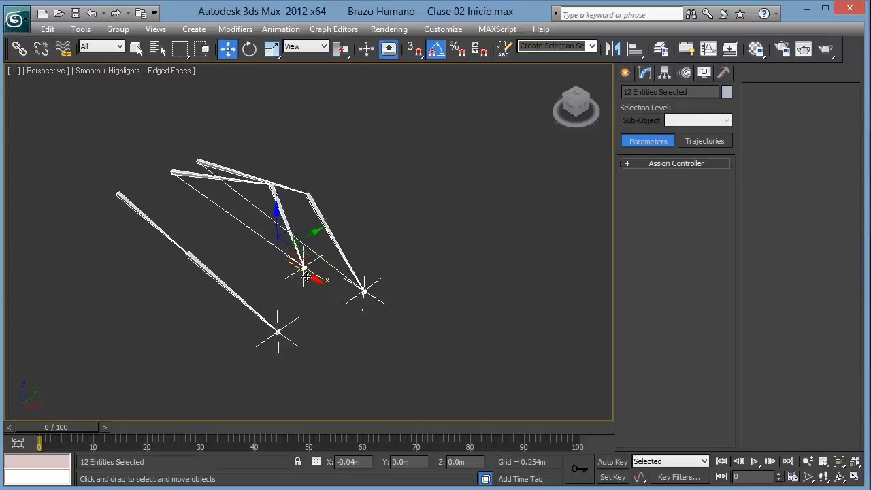
left_click(315, 321)
left_click_drag(309, 275, 262, 241)
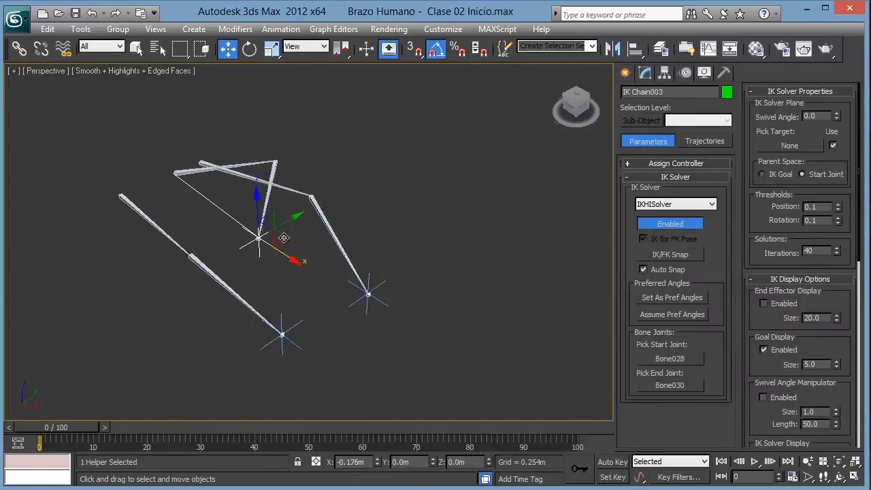
key("ctrl+z")
key("ctrl+z")
key("ctrl+z")
Delete the practice rig, undo the deletion, and select upper-arm bone Bone001.
key("Delete")
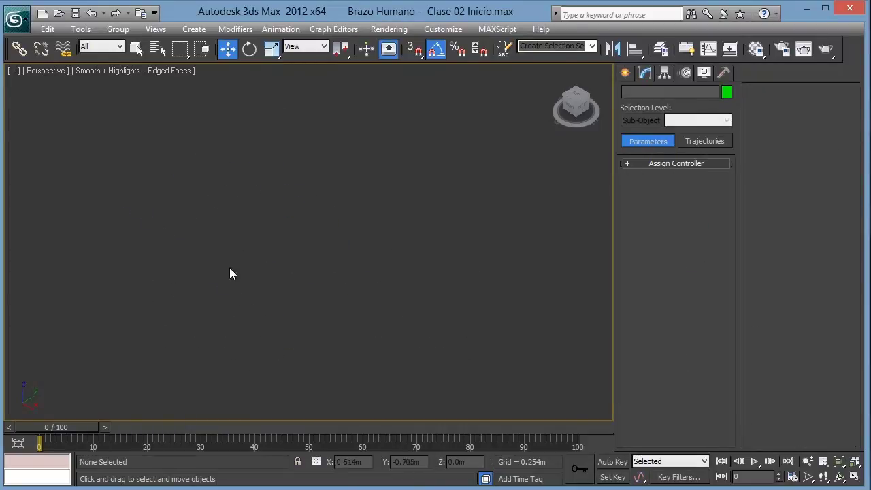
key("ctrl+z")
mouse_move(346, 234)
middle_mouse_down("alt")
mouse_move(237, 241)
mouse_move(404, 252)
middle_mouse_up("alt")
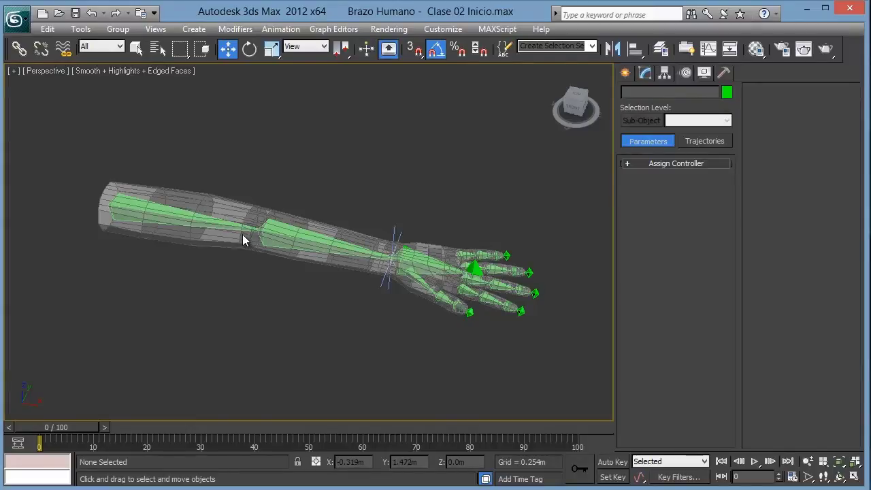
scroll(223, 233, "up", 2)
scroll(235, 252, "up", 5)
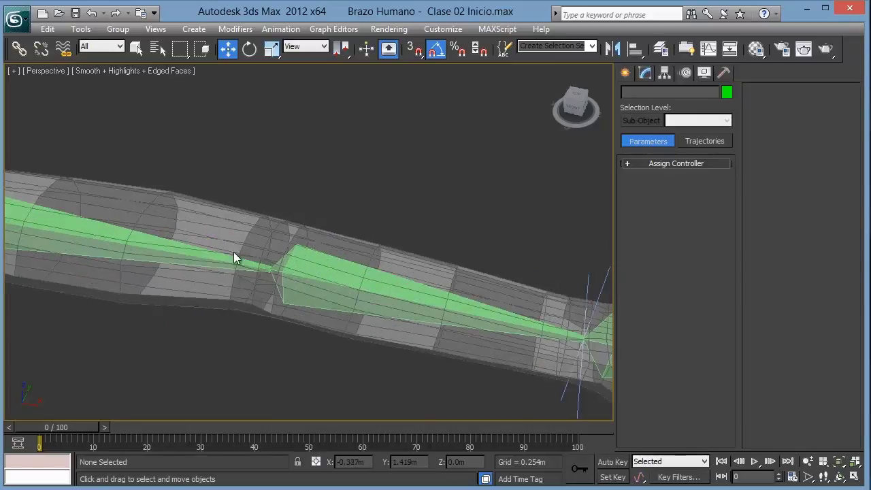
left_click(92, 243)
middle_click_drag(100, 241, 262, 278)
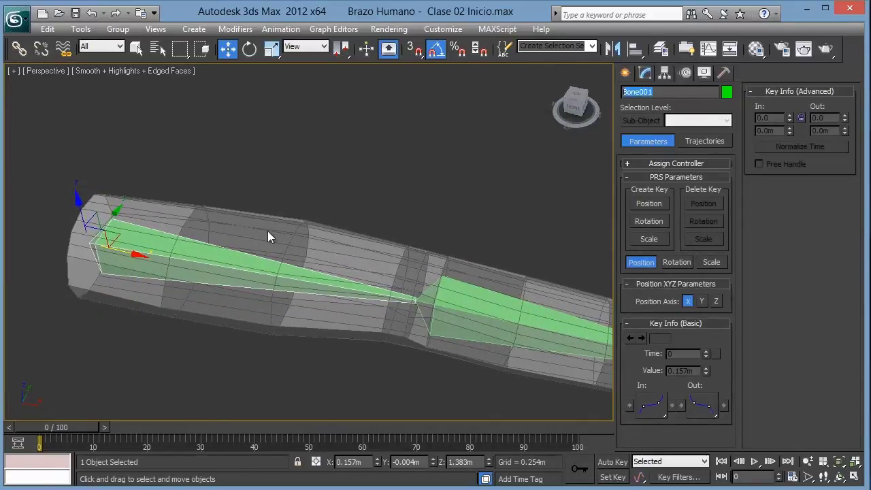
Rename the upper-arm bone from Bone001 to Bone_Brazo01.
left_click(635, 94)
left_click_drag(640, 92, 652, 91)
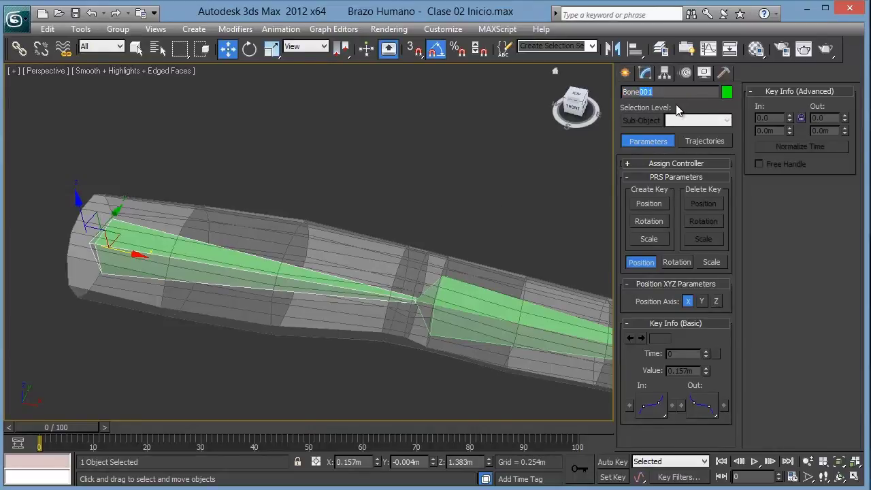
type("_")
type("Brazo")
type("0")
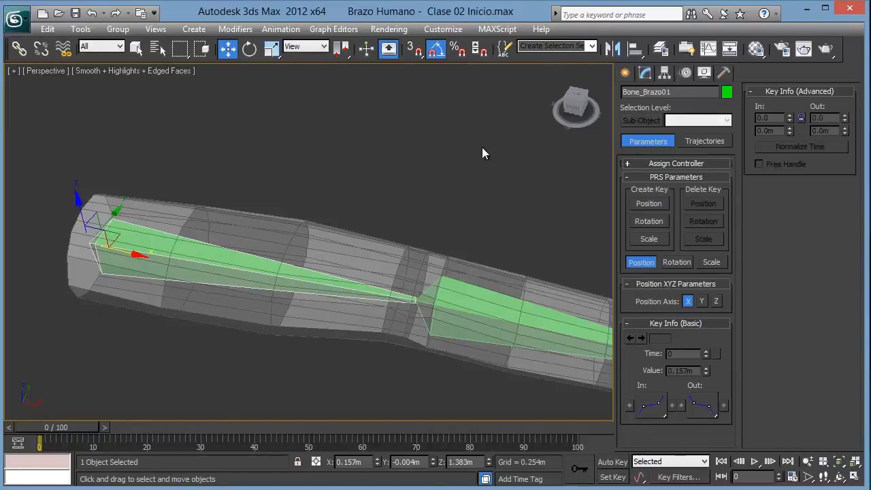
middle_click_drag(358, 213, 306, 196, "alt")
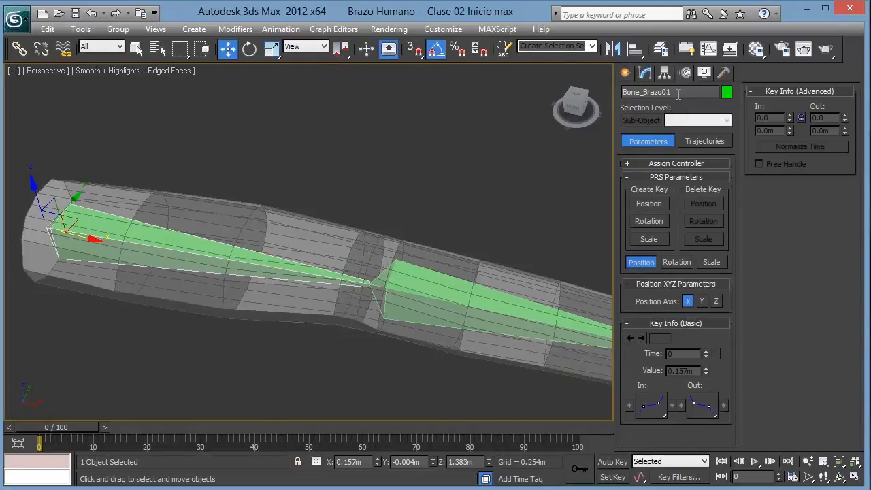
mouse_move(388, 224)
middle_mouse_down("alt")
mouse_move(419, 216)
mouse_move(381, 238)
middle_mouse_up("alt")
scroll(419, 217, "down", 5)
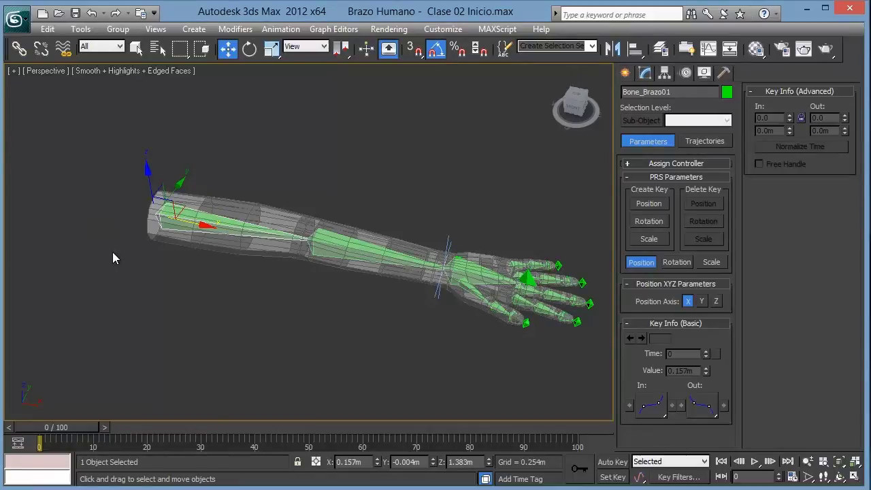
middle_click_drag(182, 241, 208, 247)
scroll(208, 248, "up", 2)
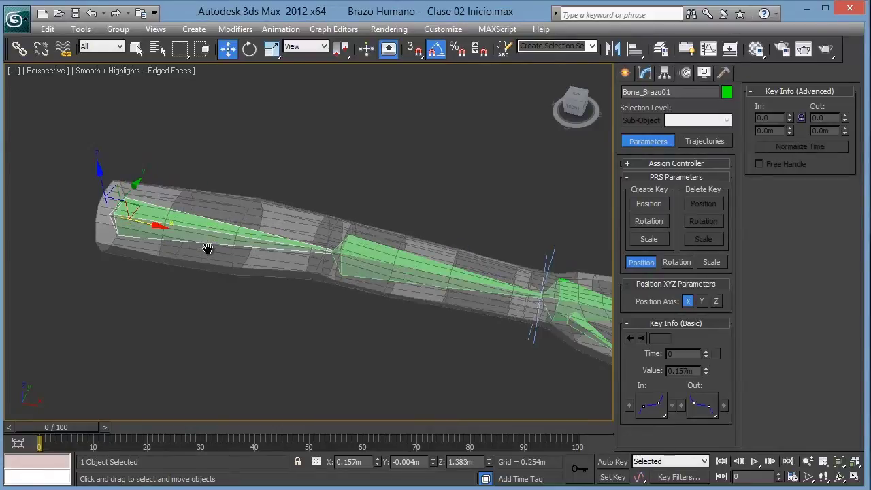
scroll(173, 228, "up", 2)
scroll(194, 233, "up", 2)
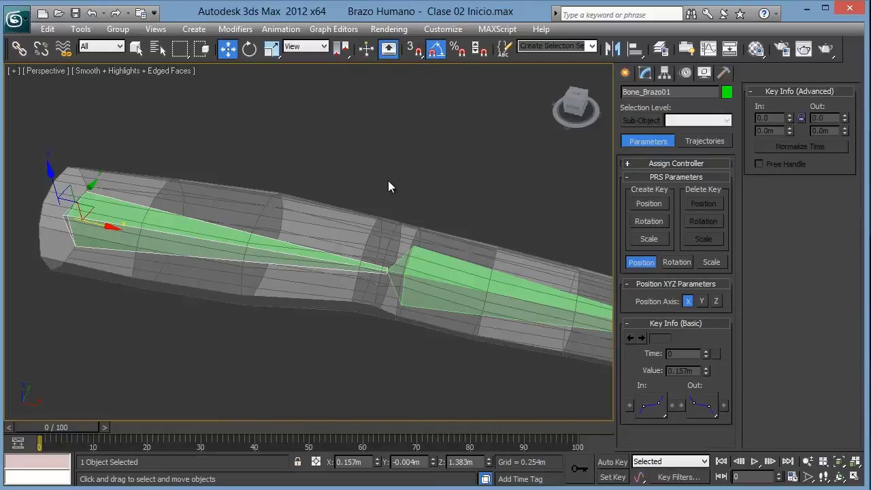
Select the word Bone in the name field and pan toward the hand and fingers.
double_click(630, 92)
mouse_move(479, 170)
middle_mouse_down("alt")
mouse_move(427, 146)
mouse_move(451, 155)
middle_mouse_up("alt")
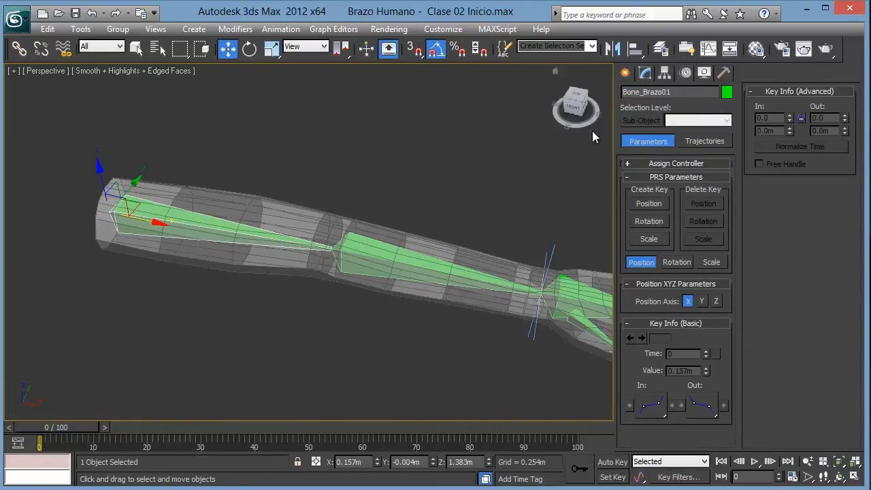
double_click(636, 91)
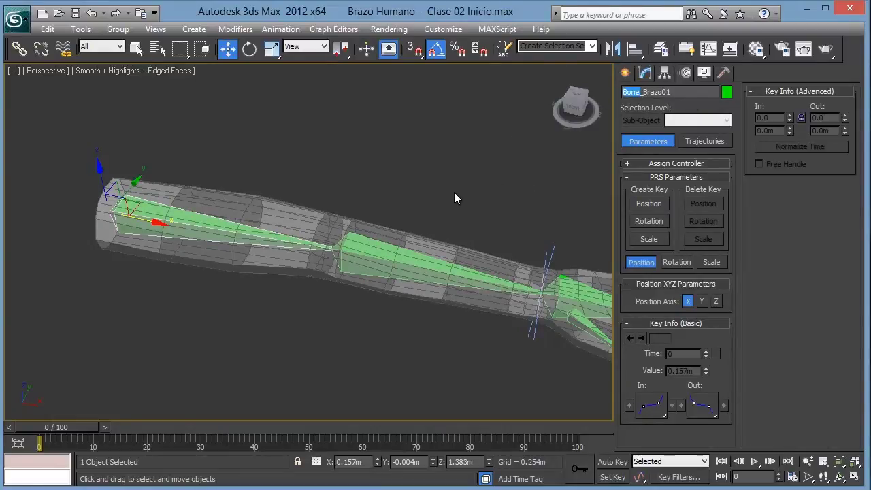
middle_click_drag(455, 193, 397, 192)
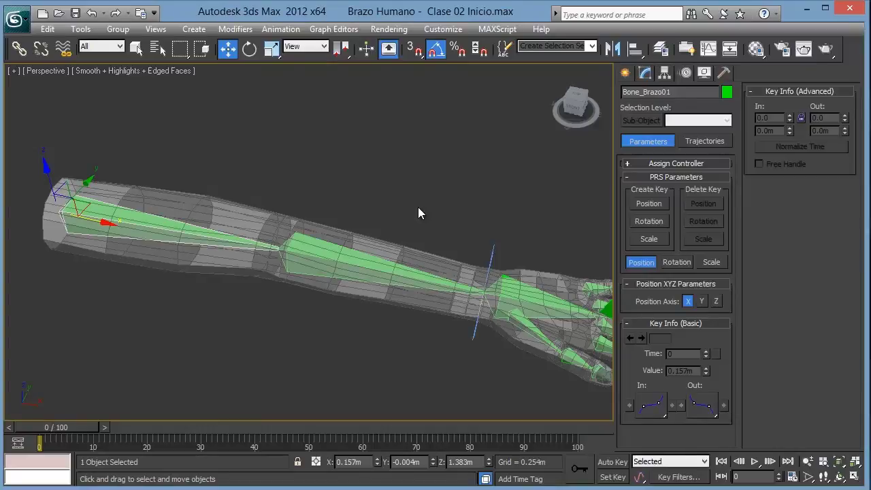
middle_click_drag(379, 227, 305, 197)
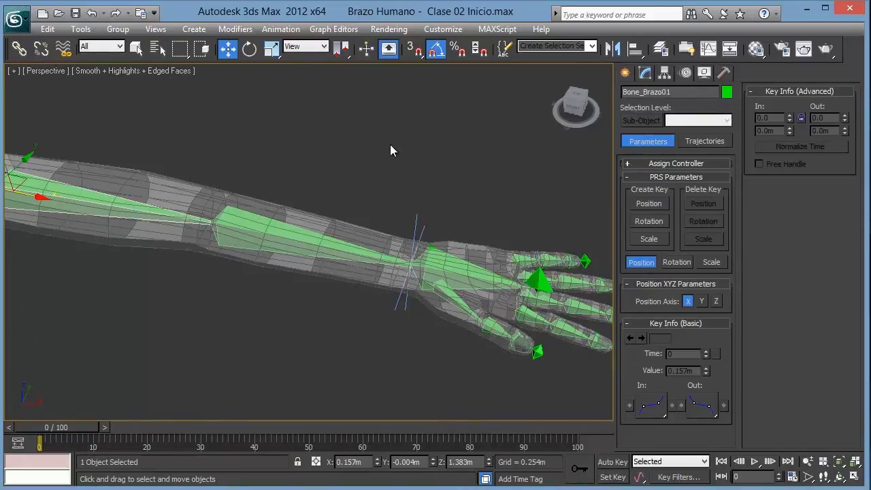
Rename the forearm bone from Bone002 to Bone_antebrazo01.
left_click_drag(640, 91, 595, 98)
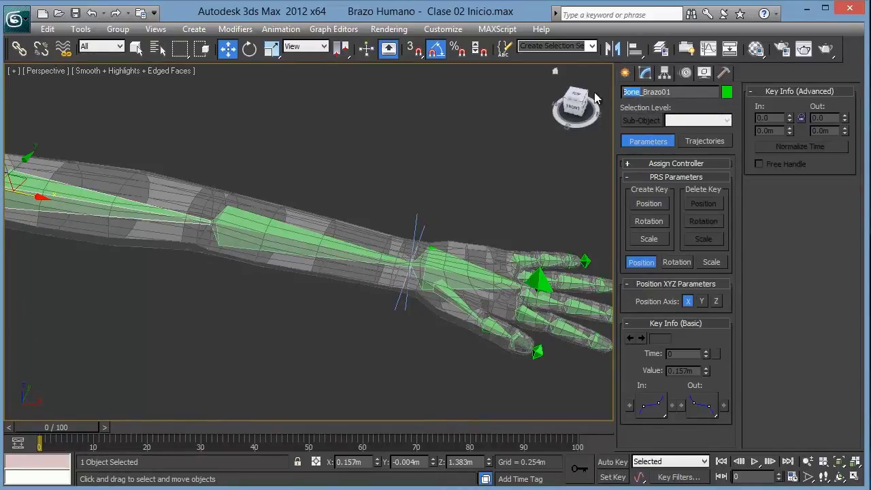
left_click(269, 238)
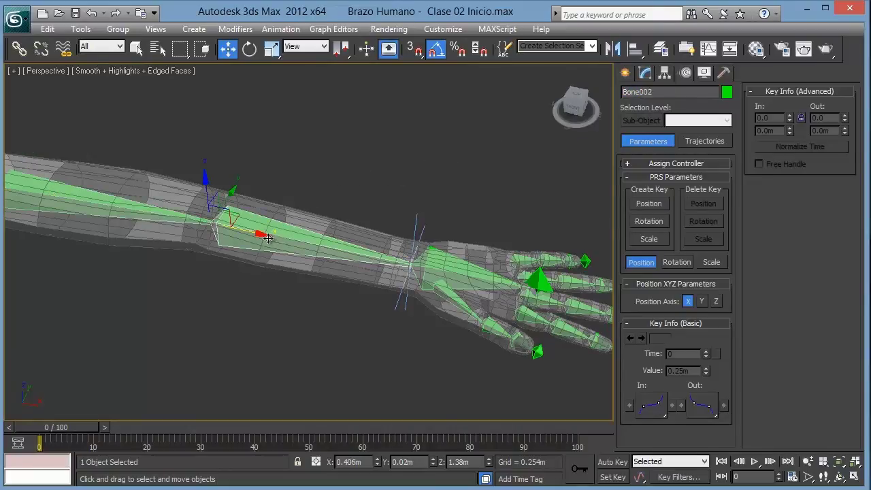
middle_click_drag(269, 238, 305, 270)
left_click_drag(638, 92, 695, 91)
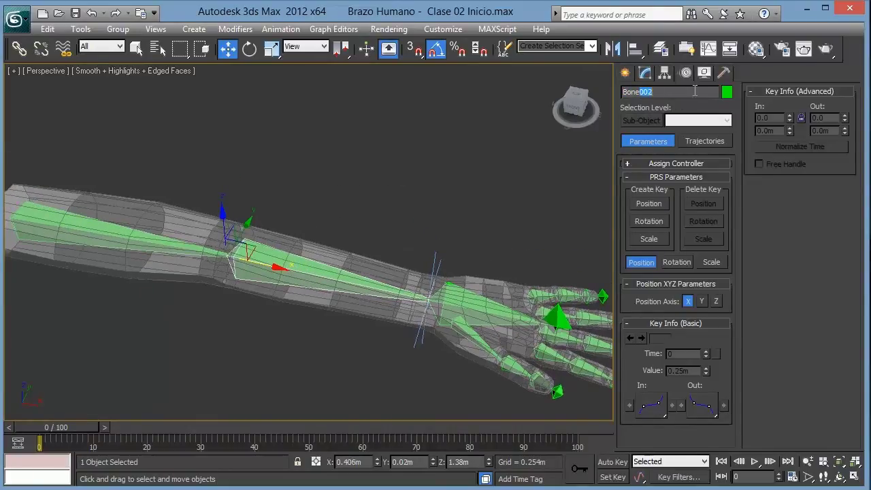
type("_")
type("antebrazo01")
left_click(485, 197)
Orbit and zoom around the arm rig, then select Bone_Brazo01.
middle_click_drag(268, 208, 315, 215)
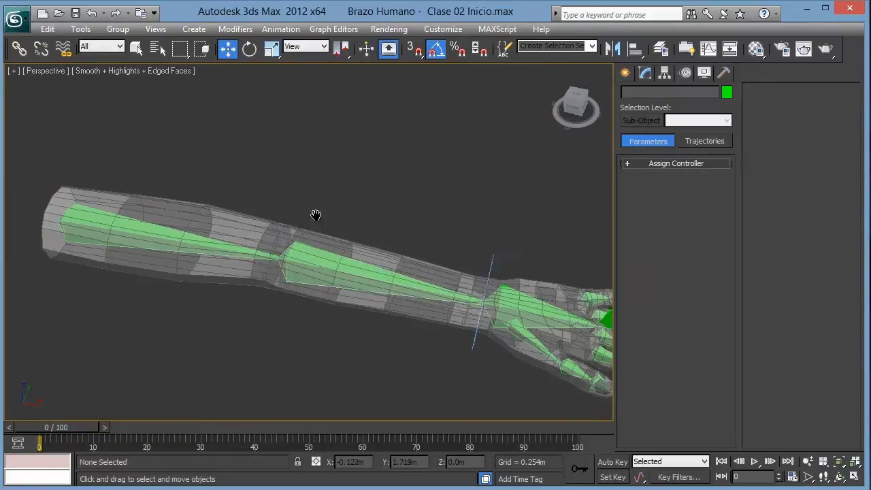
scroll(239, 232, "up", 2)
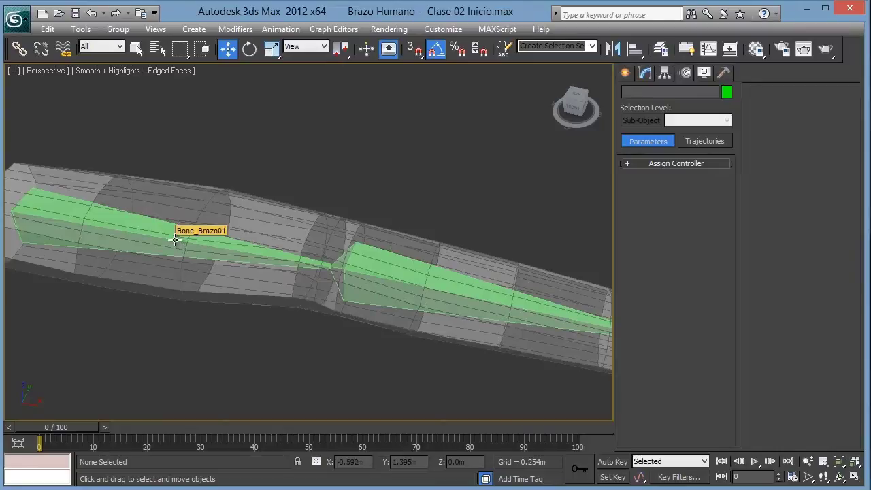
scroll(175, 239, "down", 2)
scroll(245, 241, "down", 2)
scroll(249, 207, "down", 1)
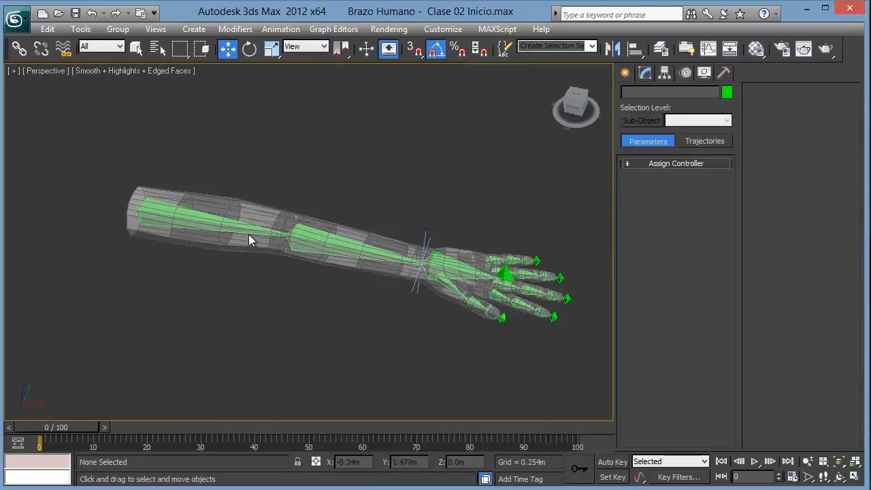
middle_click_drag(334, 257, 408, 284, "alt")
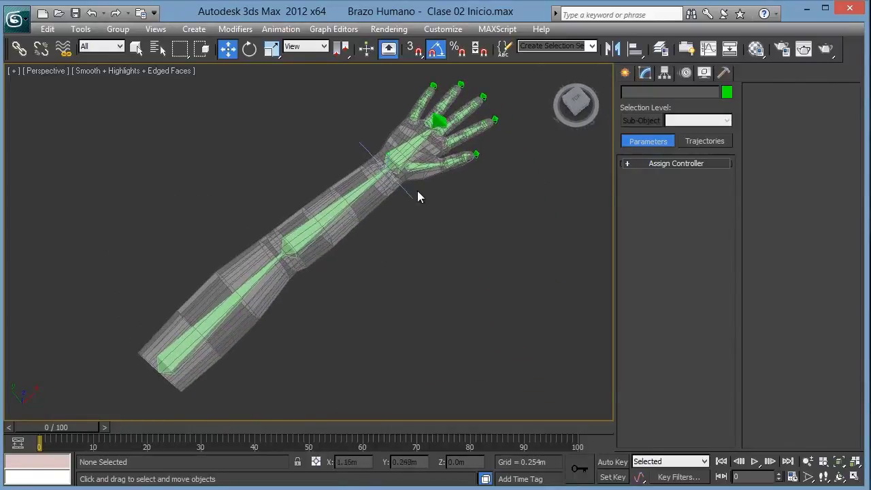
mouse_move(324, 217)
middle_mouse_down("alt")
mouse_move(207, 198)
mouse_move(283, 219)
middle_mouse_up("alt")
left_click(212, 199)
Pan and zoom in on the hand, selecting the forearm bone along the way.
scroll(212, 200, "up", 3)
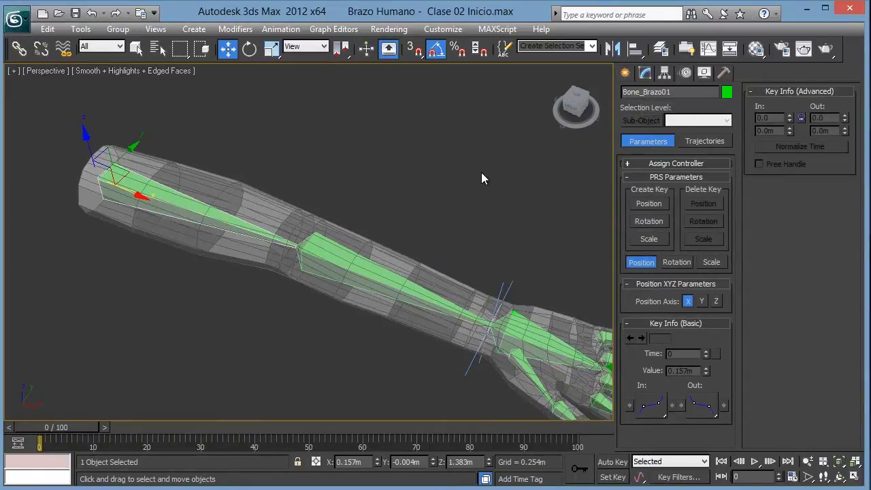
scroll(481, 179, "down", 2)
scroll(388, 179, "down", 1)
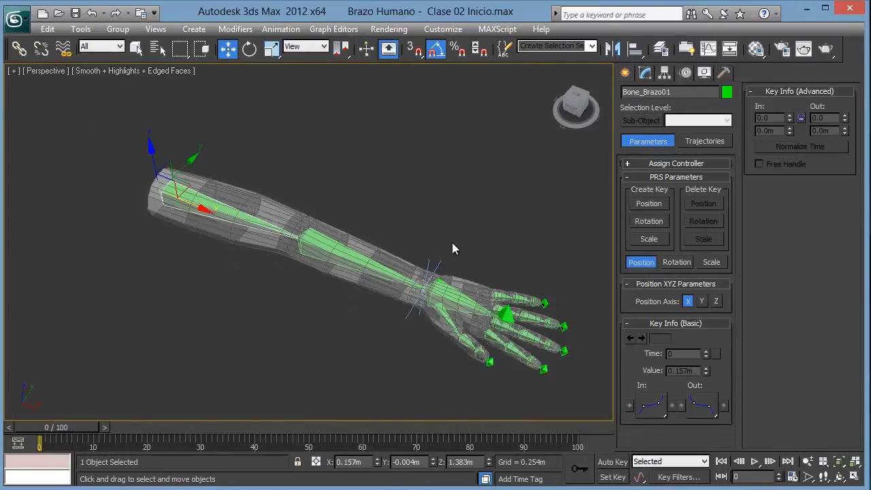
middle_click_drag(452, 244, 432, 202)
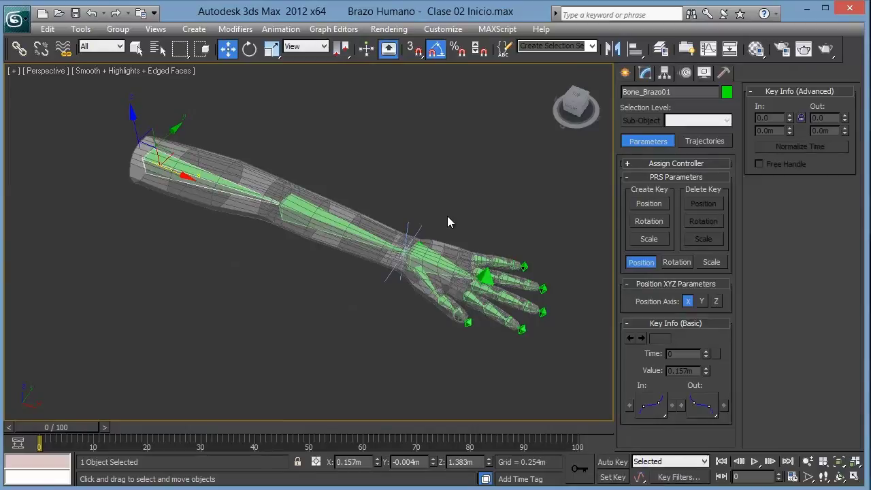
scroll(447, 215, "up", 3)
middle_click_drag(441, 220, 340, 218)
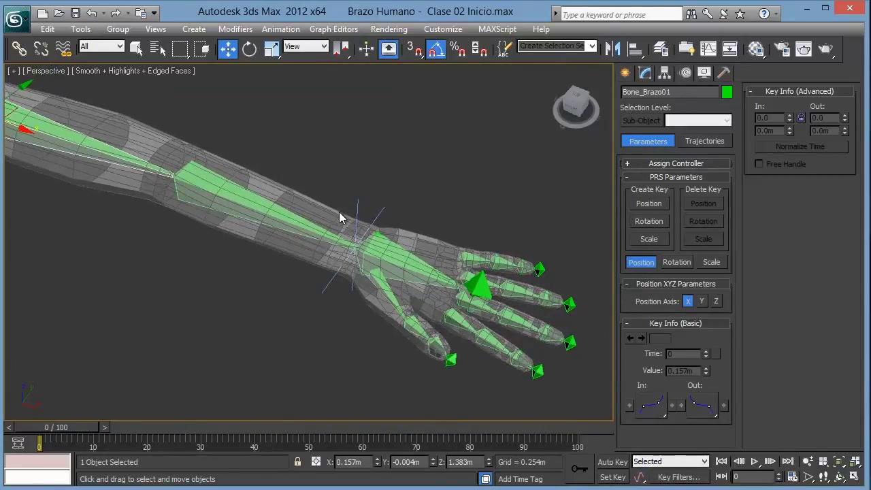
scroll(338, 211, "up", 2)
left_click(228, 195)
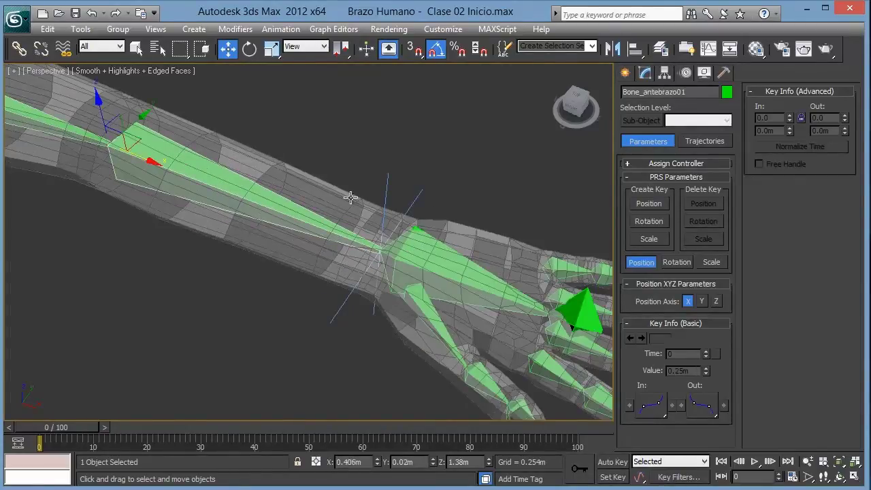
mouse_move(575, 107)
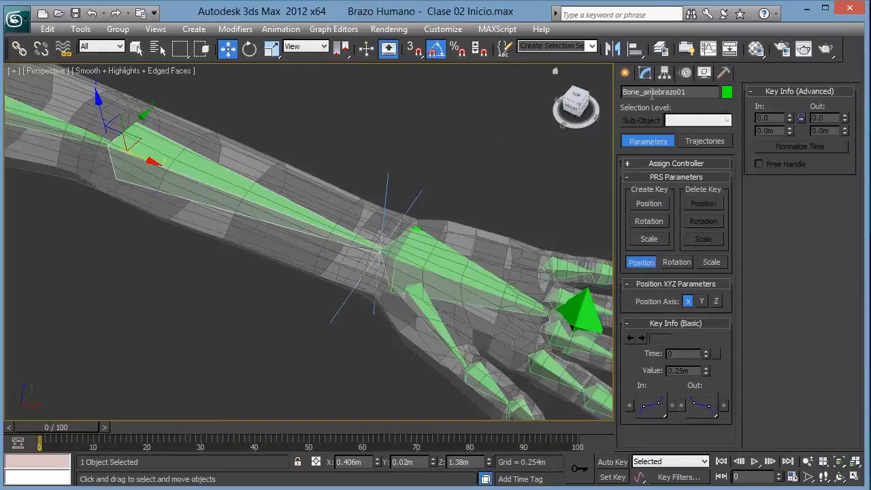
scroll(362, 170, "down", 1)
scroll(361, 169, "down", 2)
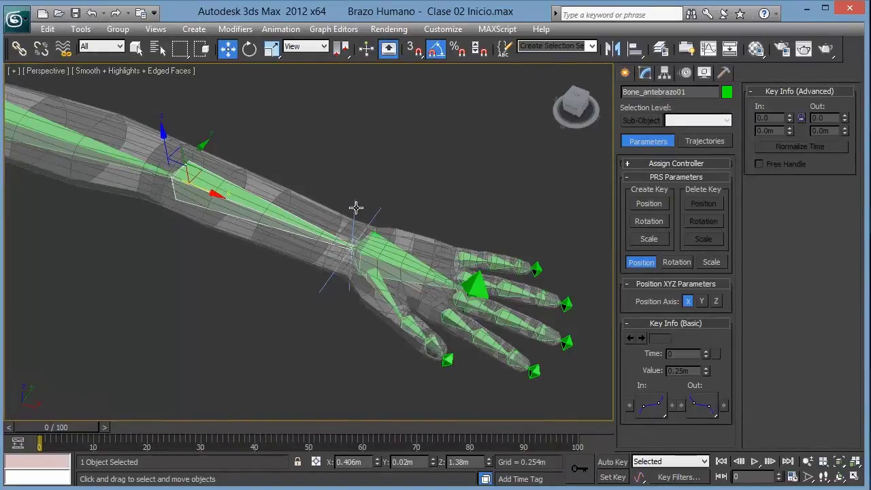
scroll(412, 257, "up", 1)
Rename the palm bone Bone003 to Bone_Palmademano01 and reselect it to check the name.
scroll(289, 207, "up", 1)
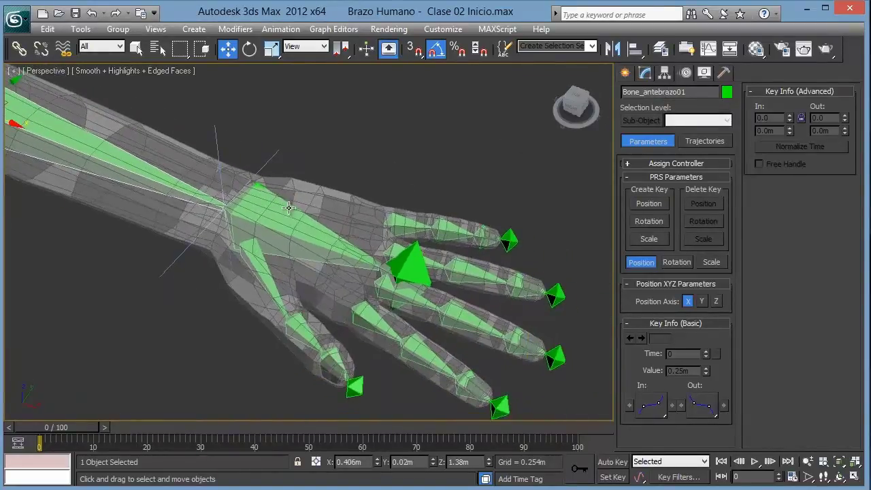
left_click(289, 208)
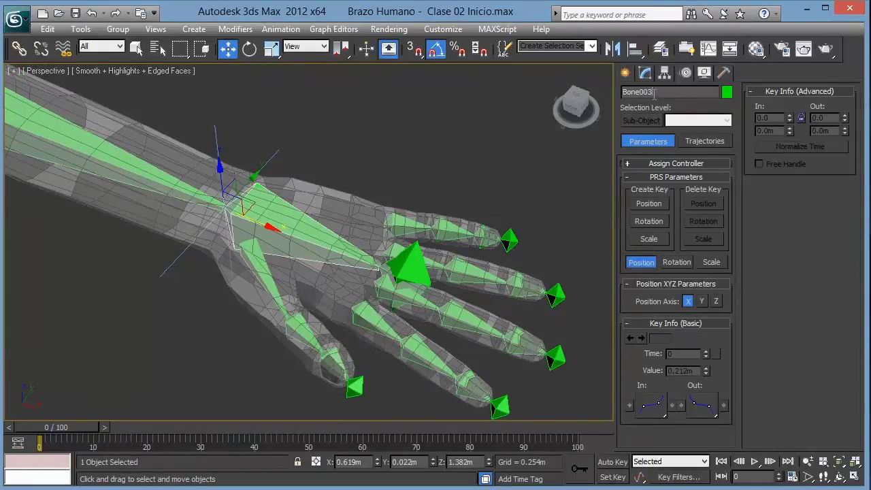
left_click_drag(653, 93, 638, 94)
type("_")
type("Pal")
type("ma de la")
key("BackSpace")
key("BackSpace")
key("BackSpace")
key("BackSpace")
type("_de_")
type("mano")
key("BackSpace")
key("BackSpace")
key("BackSpace")
key("BackSpace")
key("BackSpace")
type("demano")
type("01")
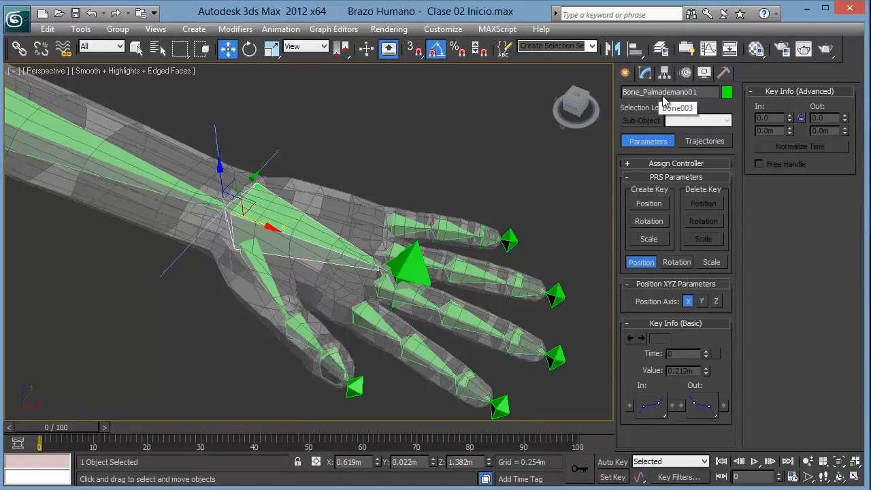
left_click(517, 163)
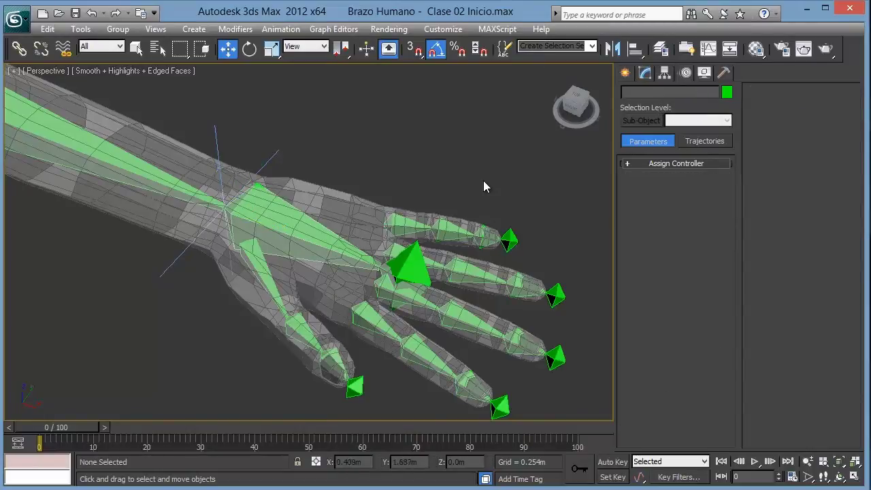
left_click(275, 217)
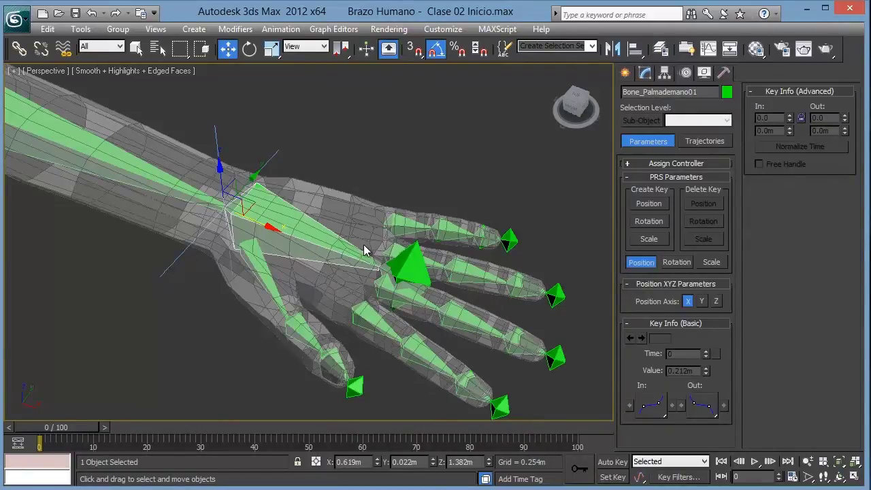
middle_click_drag(330, 261, 305, 245)
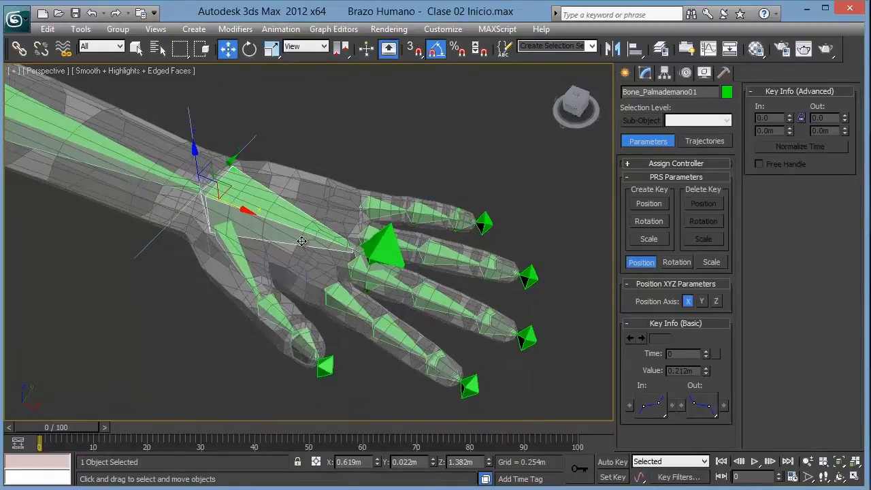
Select the end bone Bone004 at the palm's tip and start renaming it with _FinBraz.
left_click(378, 244)
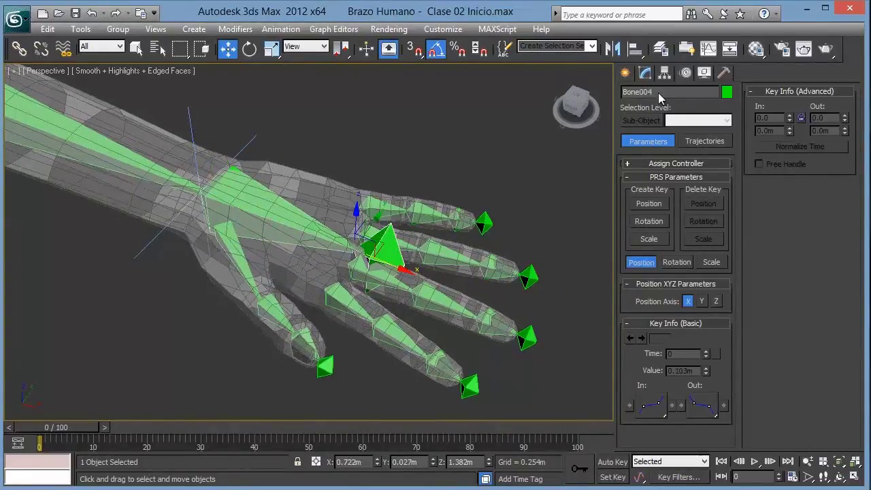
left_click_drag(641, 91, 697, 94)
type("_FinB")
type("razo")
scroll(306, 176, "down", 4)
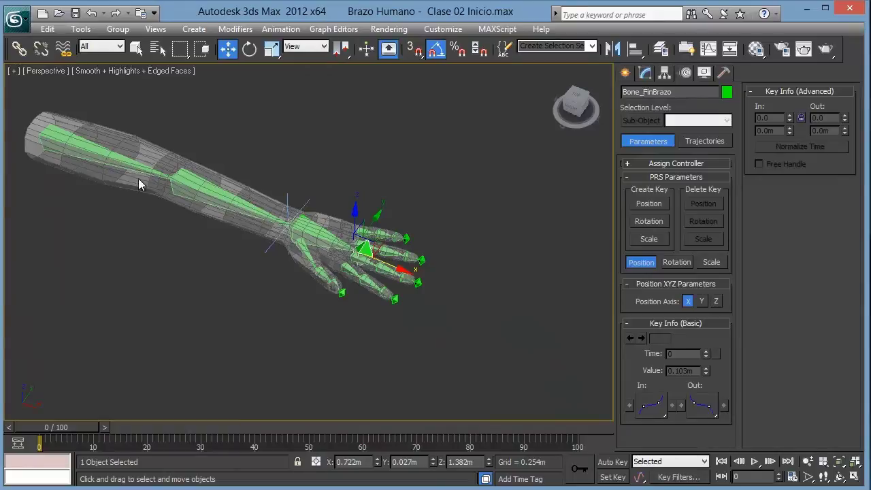
scroll(306, 265, "up", 2)
scroll(330, 282, "up", 2)
scroll(303, 273, "up", 2)
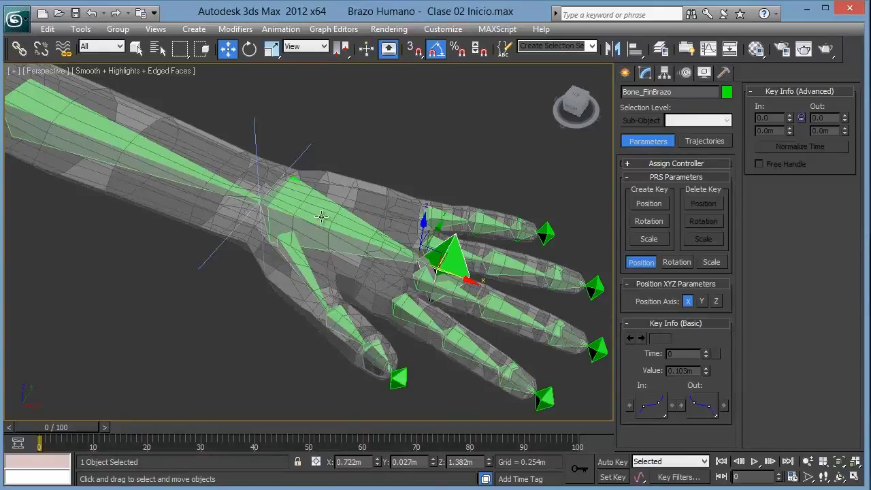
scroll(405, 238, "up", 1)
scroll(422, 255, "up", 2)
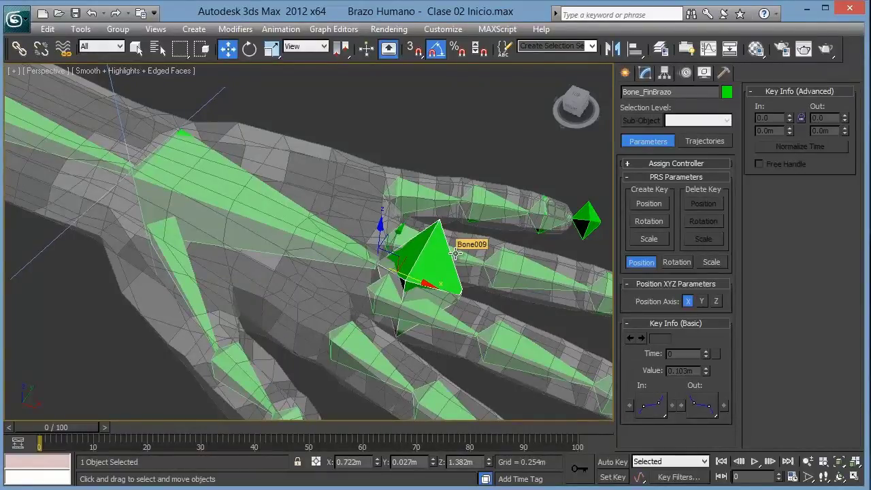
Finish the end bone's name as BoneRemate_FinBrazo and confirm it.
middle_click_drag(455, 253, 414, 264)
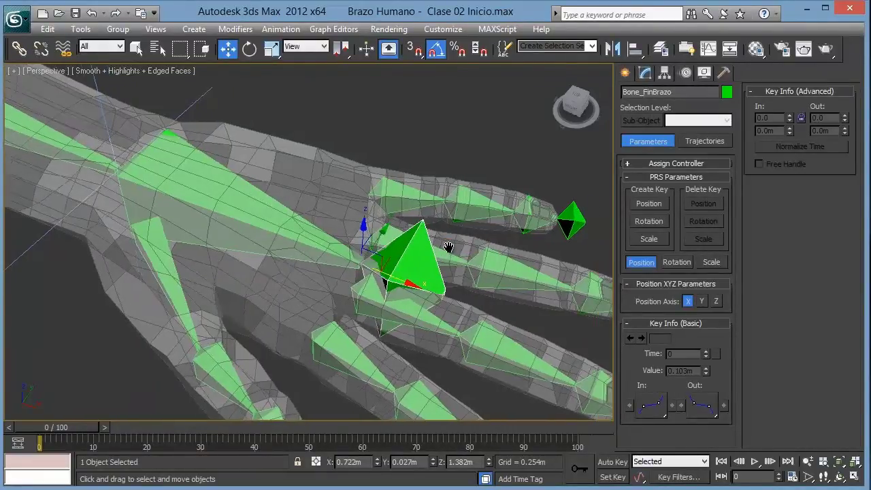
scroll(414, 264, "down", 2)
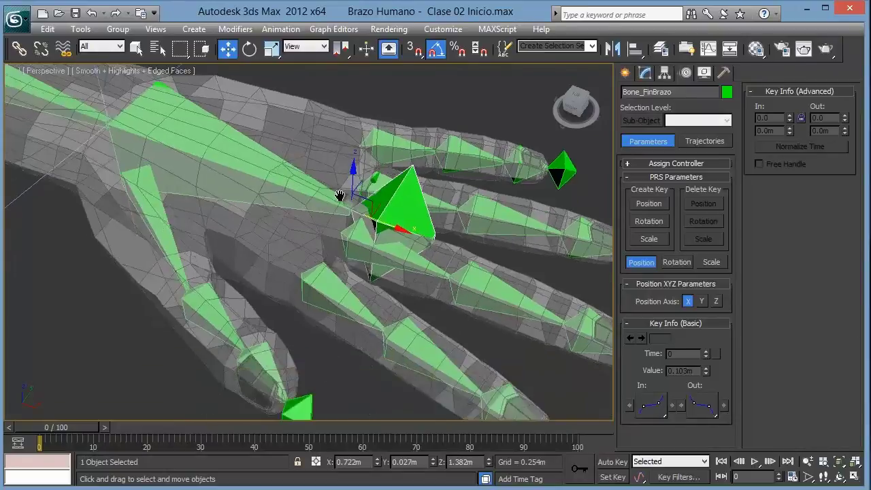
scroll(414, 264, "down", 3)
scroll(333, 197, "up", 2)
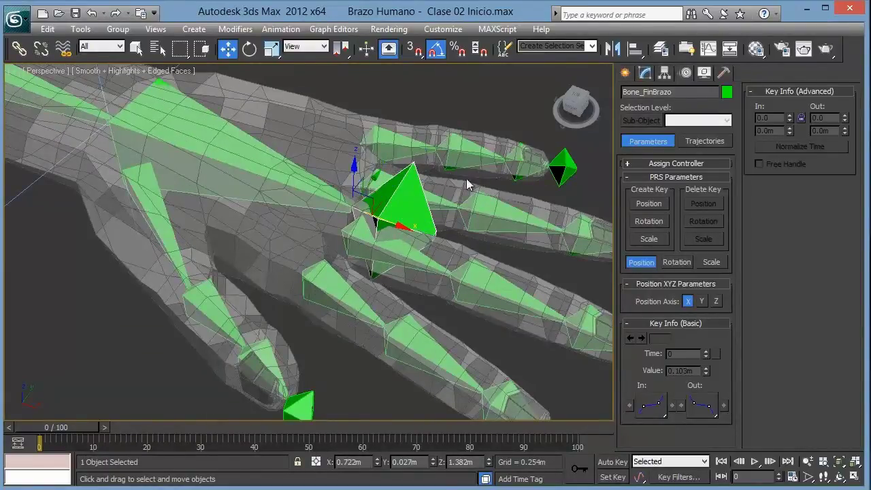
middle_click_drag(466, 185, 451, 231)
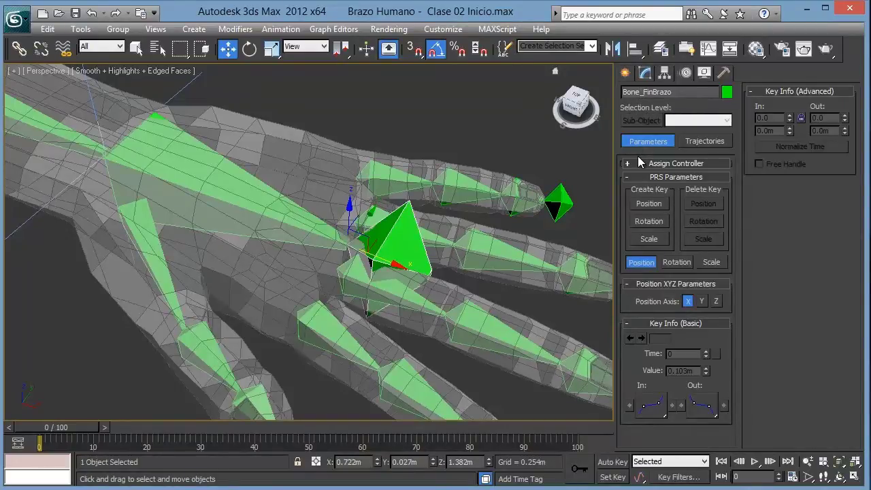
type("REMA")
key("BackSpace")
key("BackSpace")
type("mate")
key("Return")
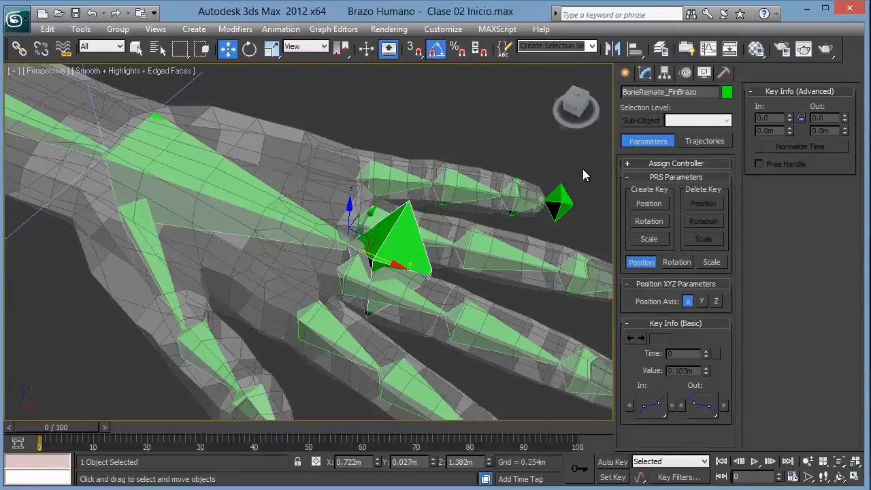
scroll(466, 159, "down", 3)
scroll(466, 167, "down", 2)
Rename the first thumb bone to Bone_Pulgar_FL01.
left_click(467, 169)
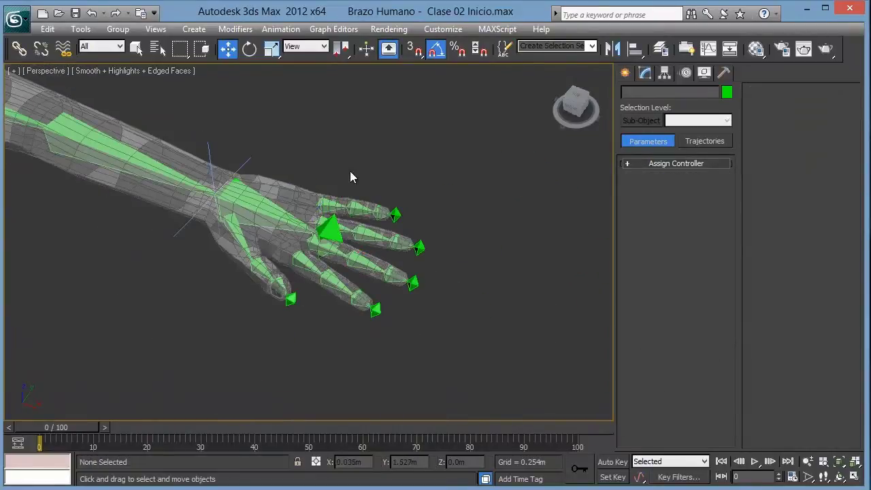
scroll(340, 184, "up", 2)
middle_click_drag(270, 199, 288, 202)
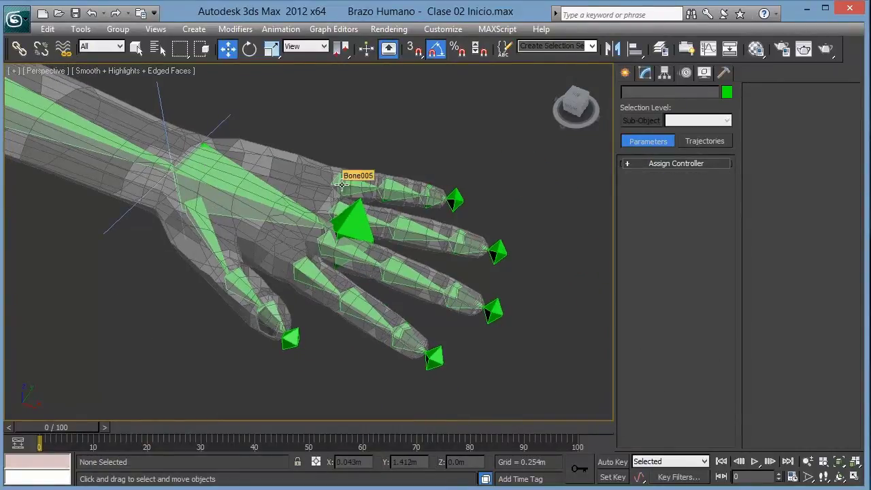
middle_click_drag(340, 182, 294, 218)
scroll(296, 218, "up", 2)
scroll(296, 218, "up", 3)
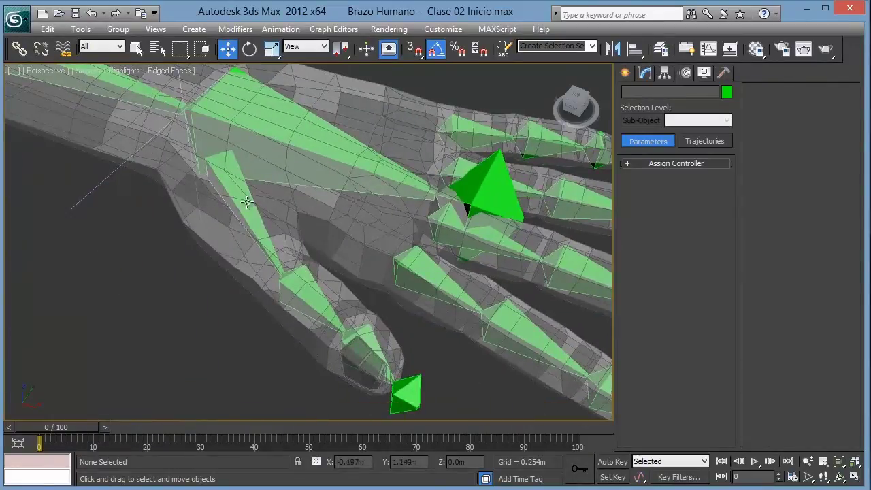
left_click(261, 223)
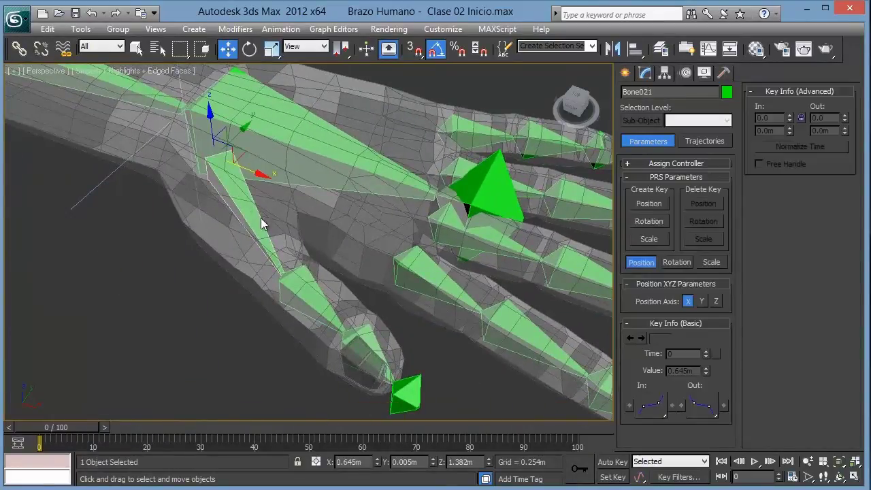
left_click(655, 95)
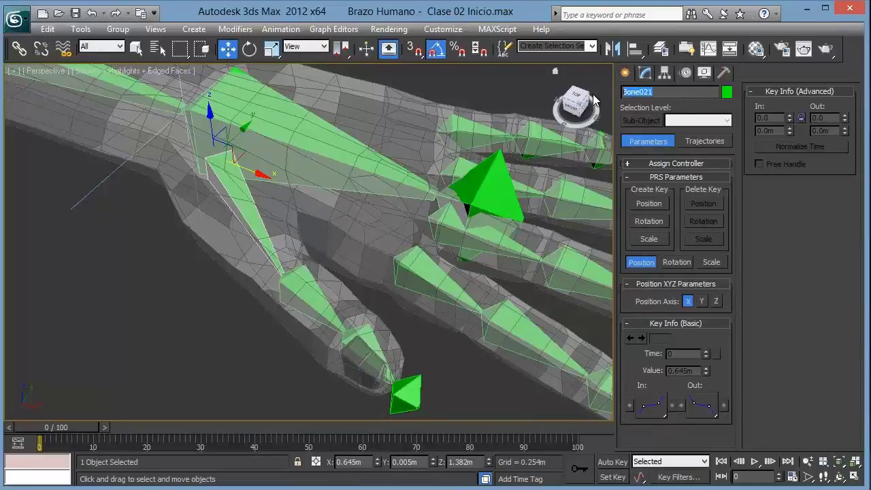
type("P")
type("one")
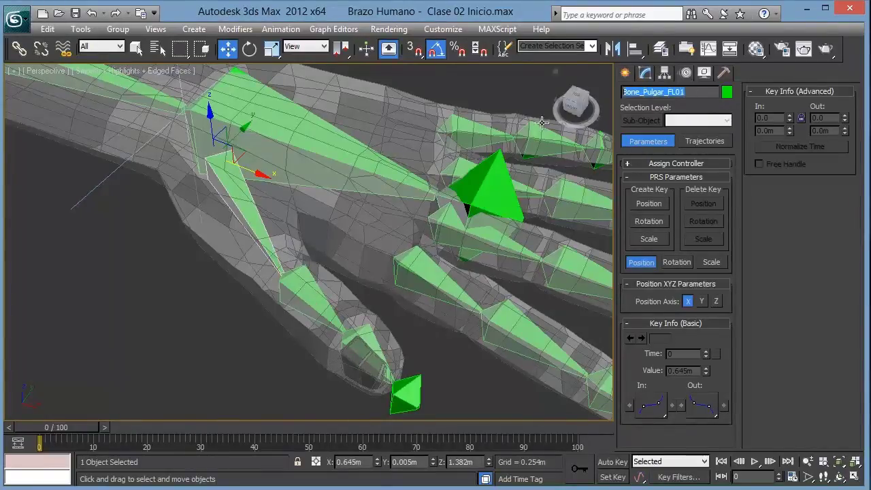
Name the second and third thumb phalanges Bone_Pulgar_FL02 and Bone_Pulgar_FL03.
left_click(302, 297)
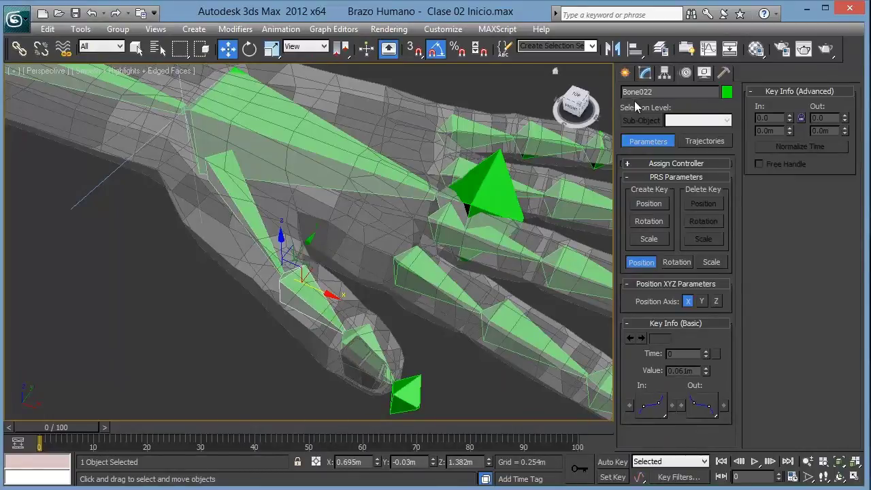
type("Bone_Pulgar_FL01")
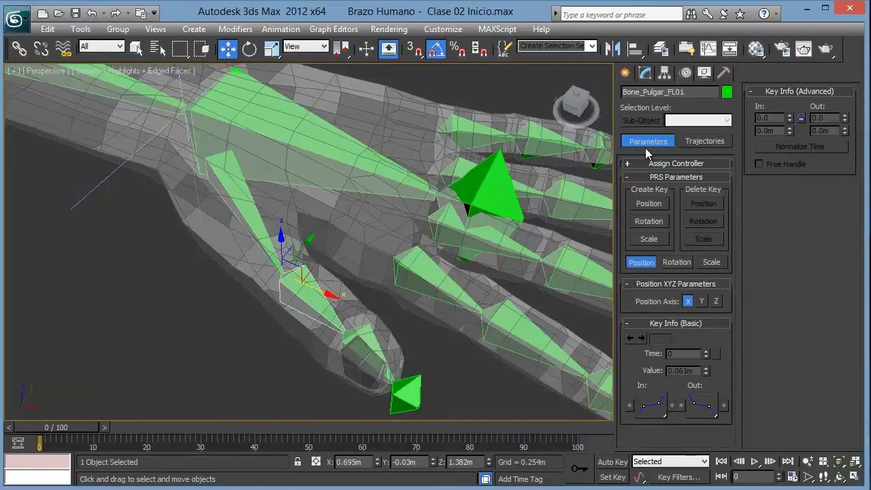
key("BackSpace")
type("2")
middle_click_drag(495, 167, 499, 123)
left_click(364, 302)
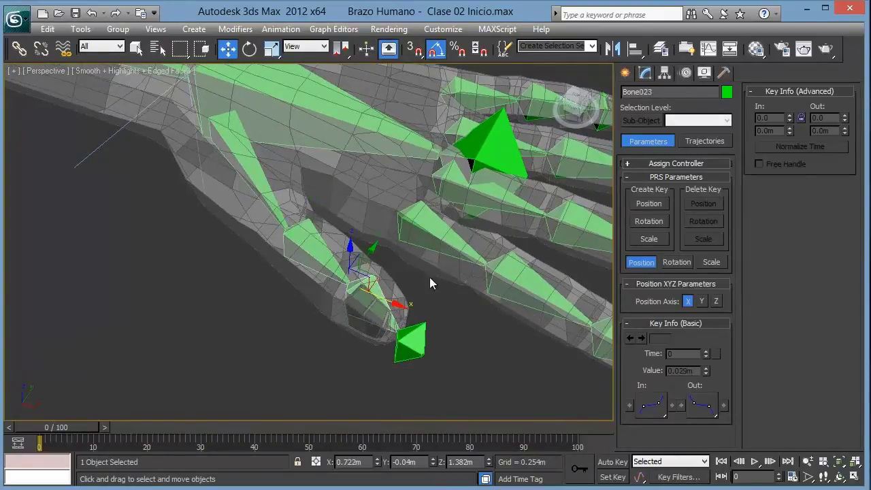
double_click(659, 96)
type("Bone_Pulgar_FL01")
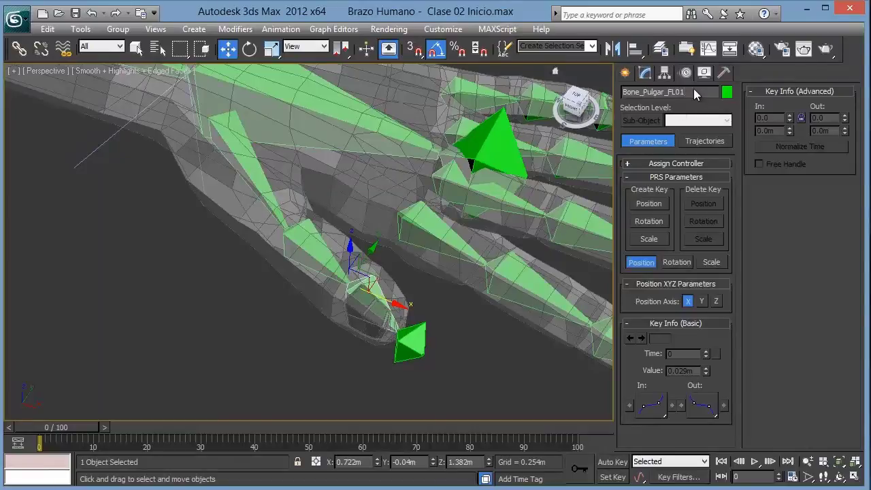
key("BackSpace")
type("3")
middle_click_drag(516, 223, 508, 213)
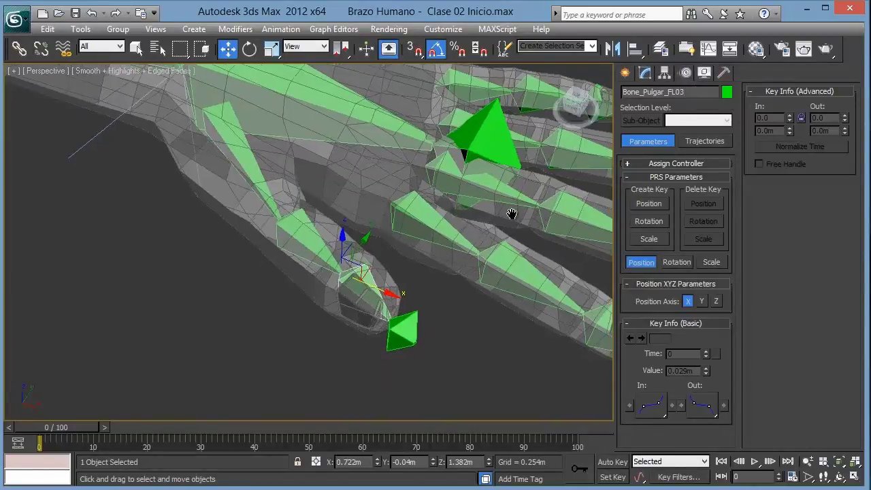
Rename the thumb's fingertip end bone Bone024 to BoneRemate_finPulgar.
left_click(402, 333)
middle_click_drag(425, 333, 424, 307, "alt")
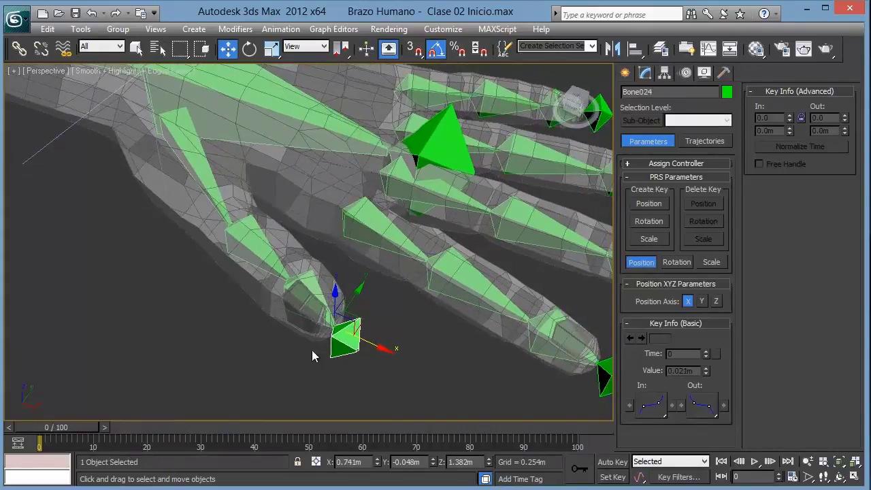
left_click(438, 139)
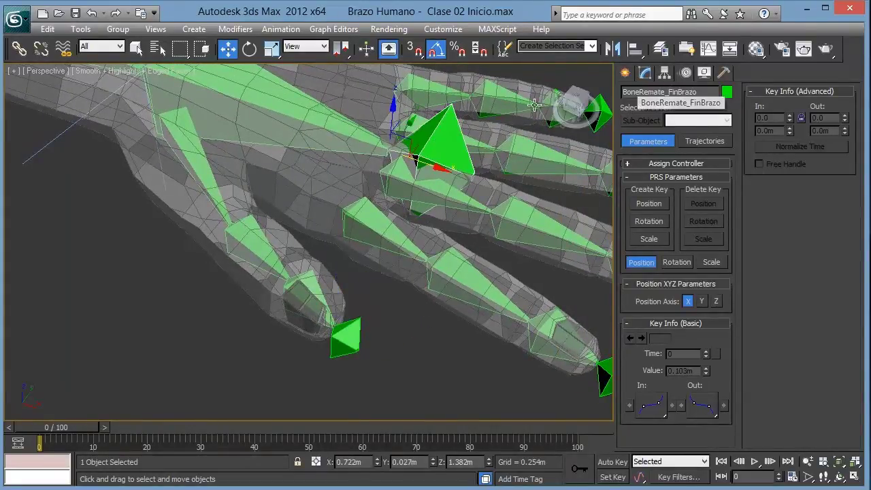
left_click(339, 332)
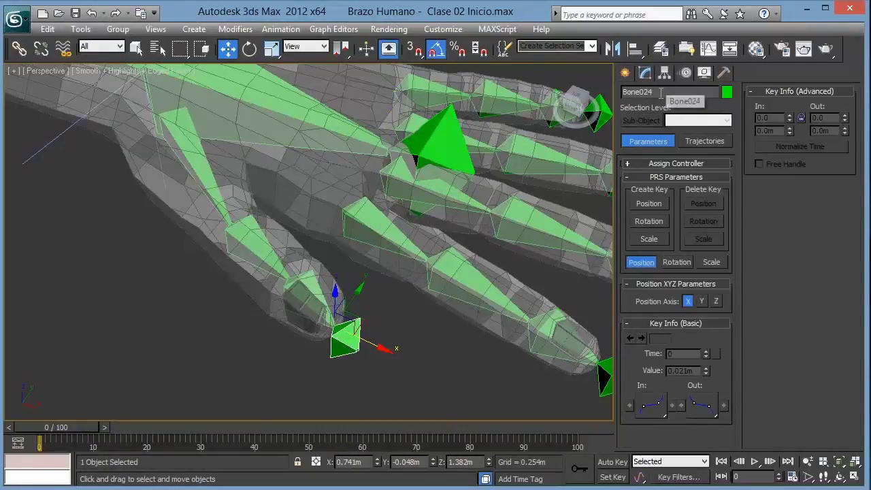
left_click_drag(667, 91, 640, 91)
type("Remate_finPulgar")
left_click(469, 330)
Rename the index finger's base bone Bone017 to Bone_Indice_FL01, reusing the thumb phalanx name.
middle_click_drag(468, 274, 390, 276, "alt")
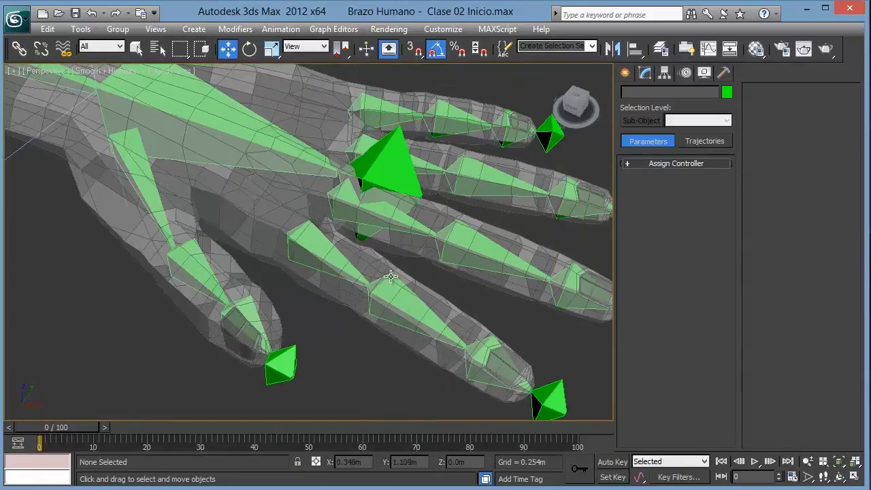
left_click(155, 202)
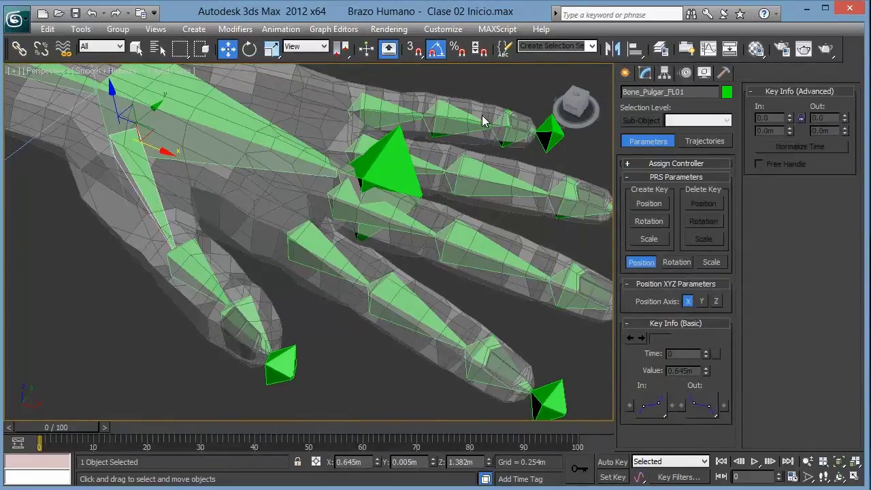
double_click(689, 93)
key("ctrl+c")
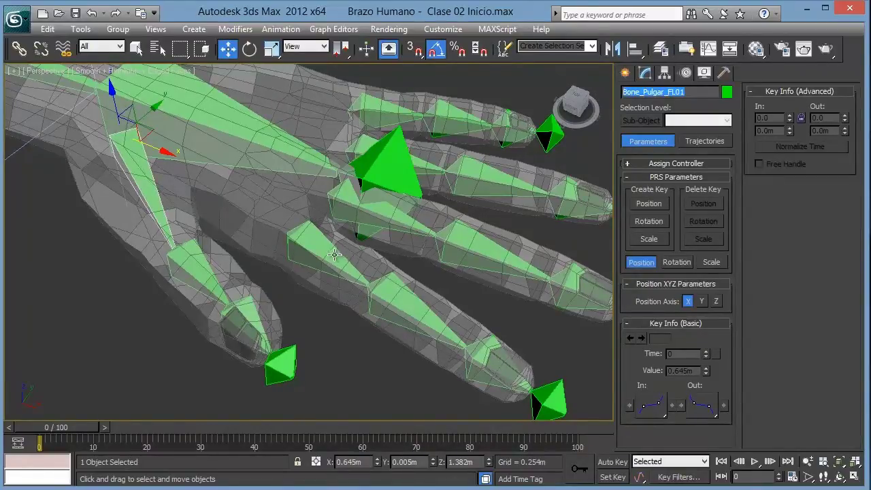
left_click(334, 255)
middle_click_drag(468, 221, 442, 211)
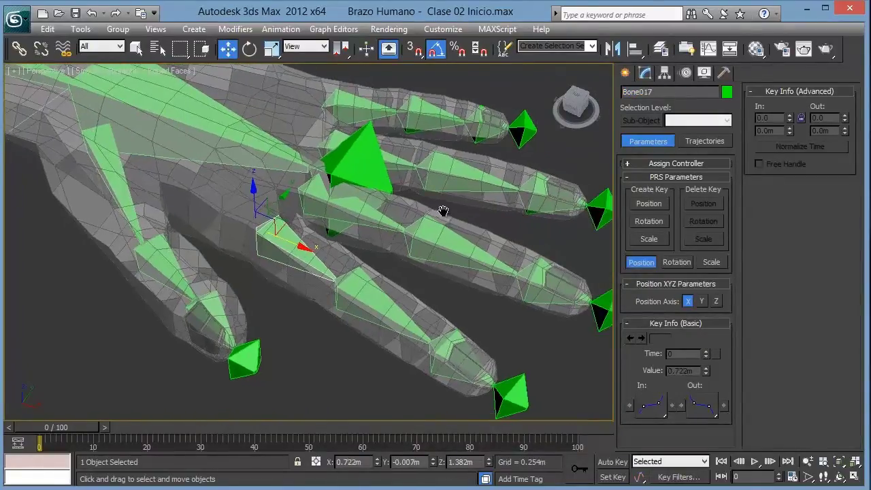
double_click(660, 94)
key("ctrl+v")
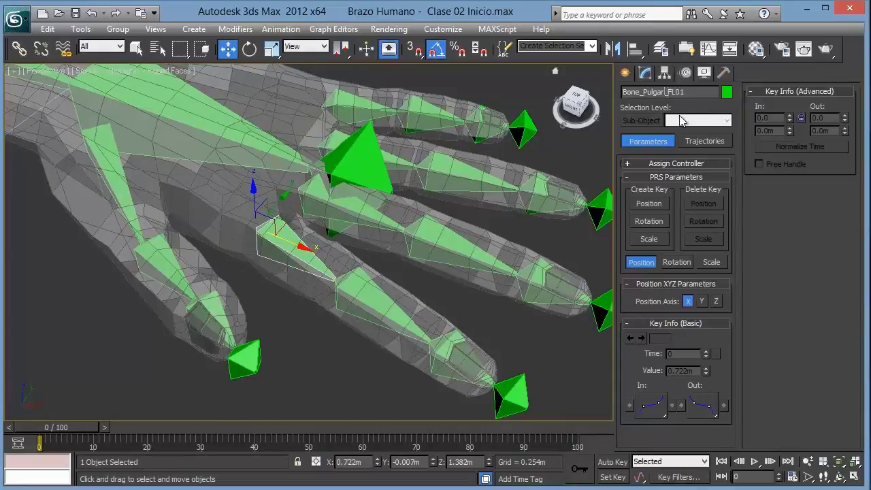
key("BackSpace")
key("BackSpace")
key("BackSpace")
key("BackSpace")
key("BackSpace")
key("BackSpace")
type("I")
type("ndica")
left_click_drag(685, 91, 621, 91)
key("ctrl+c")
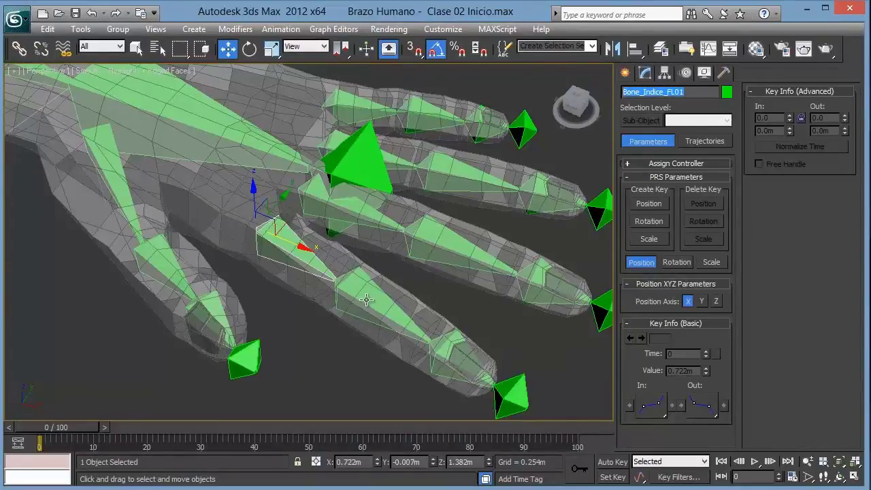
Rename Bone018 and Bone019 to Bone_Indice_FL02 and Bone_Indice_FL03.
left_click(366, 300)
middle_click_drag(366, 300, 391, 249)
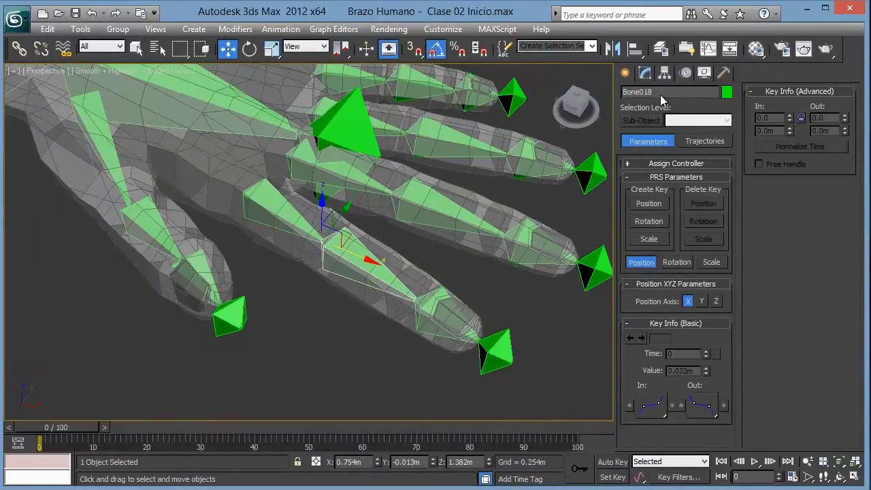
left_click(663, 93)
key("ctrl+v")
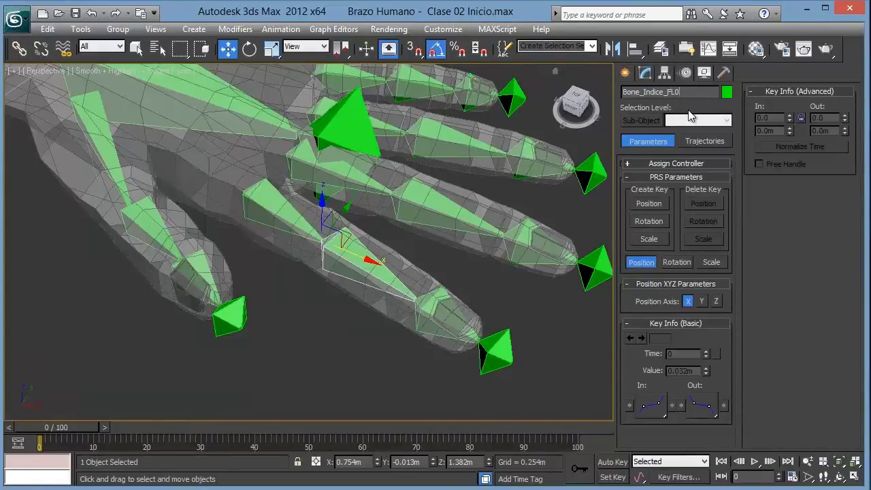
type("2")
left_click(463, 315)
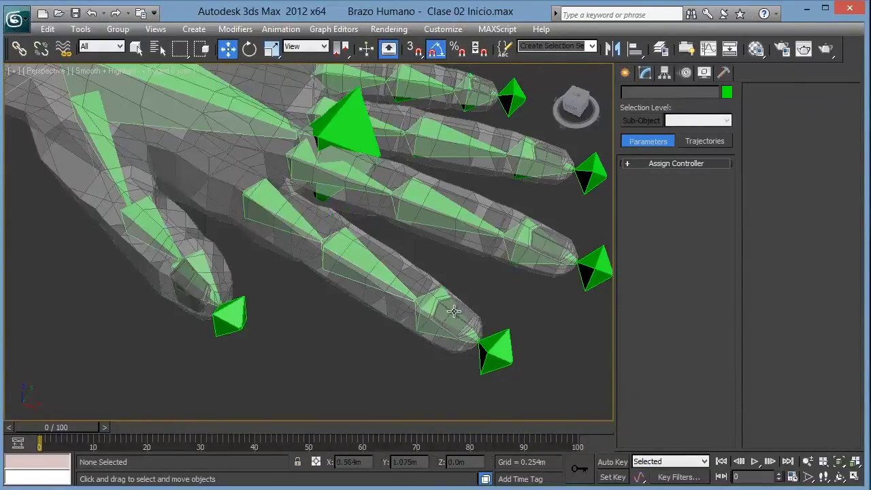
left_click(668, 91)
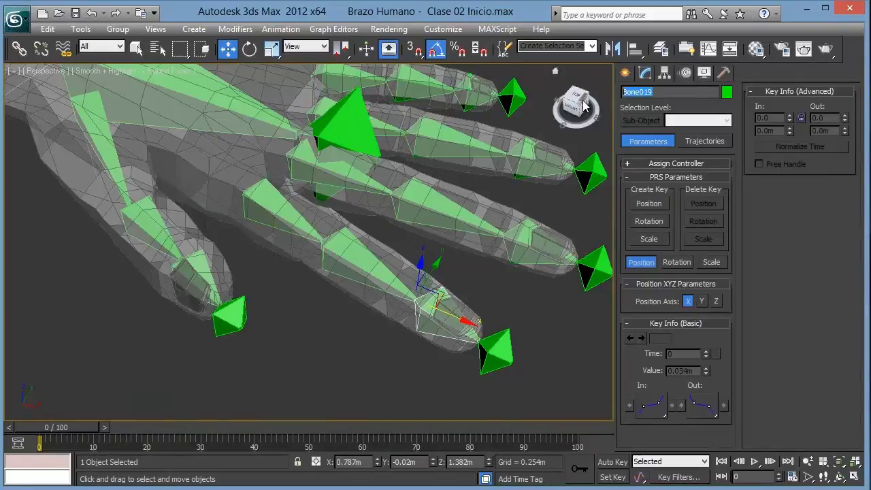
key("ctrl+v")
type("3")
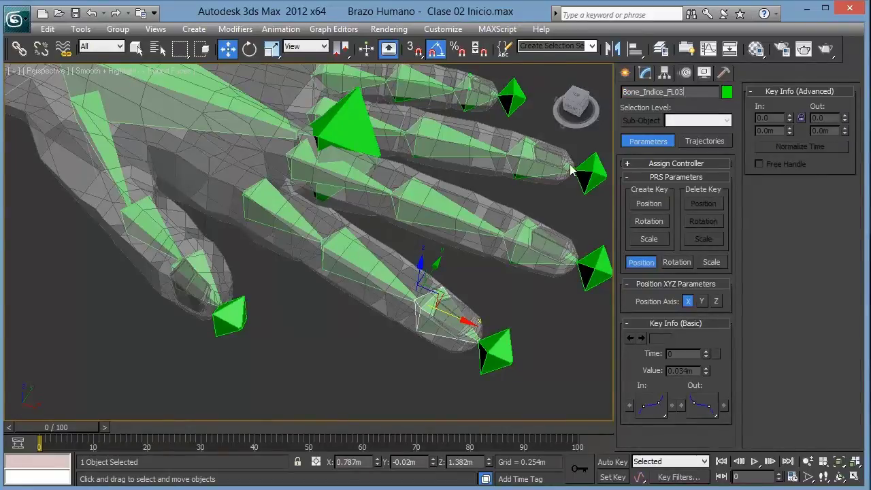
left_click(491, 309)
middle_click_drag(459, 251, 420, 241)
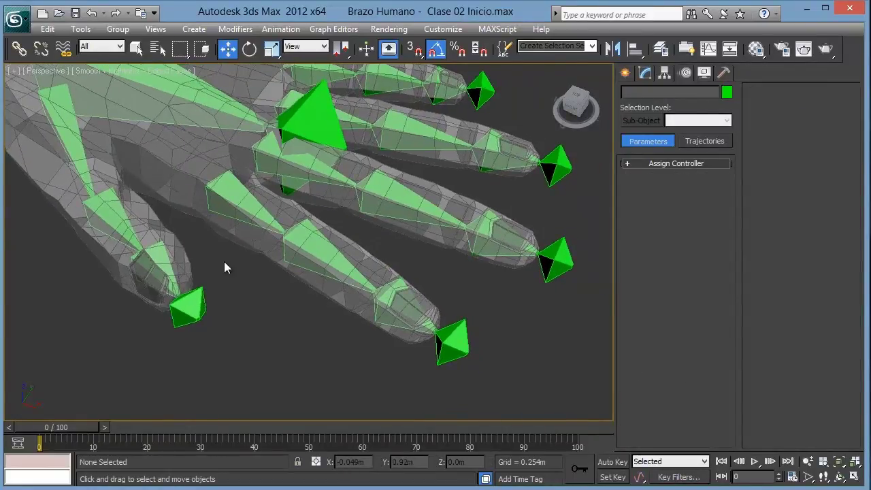
Copy the name BoneRemate_finPulgar and apply it to the index fingertip end bone Bone020.
left_click(199, 298)
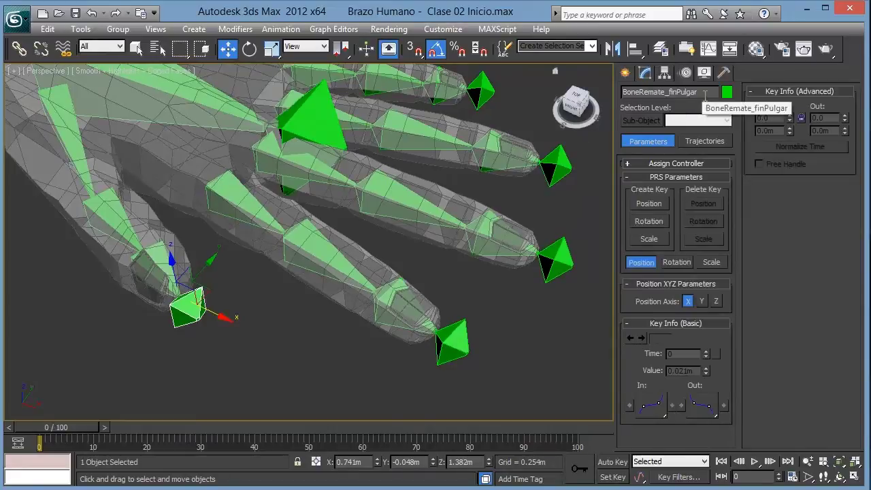
left_click(701, 95)
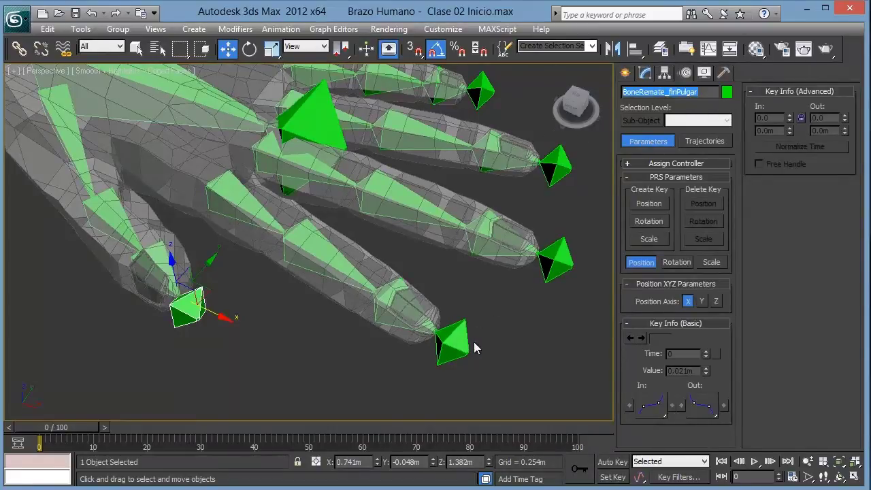
left_click(464, 348)
double_click(669, 96)
type("BoneRemate_finPulgar")
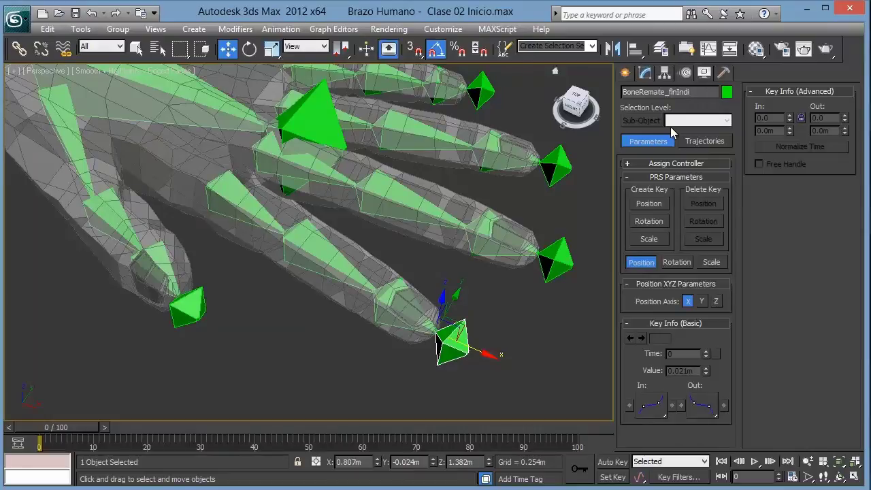
left_click(565, 179)
middle_click_drag(565, 178, 442, 220, "alt")
Give the fingertip end bones Bone016 and Bone012 BoneRemate_fin names.
left_click(390, 312)
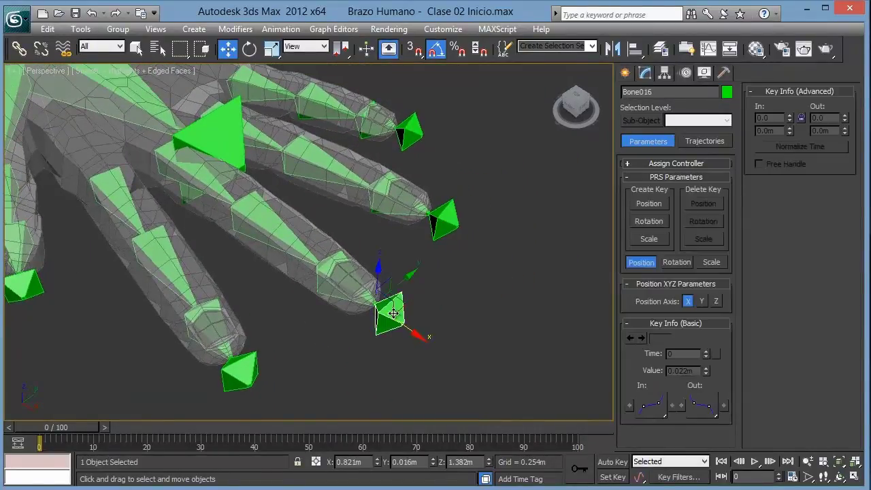
double_click(636, 92)
type("BoneRemate_finPulgar")
left_click(442, 217)
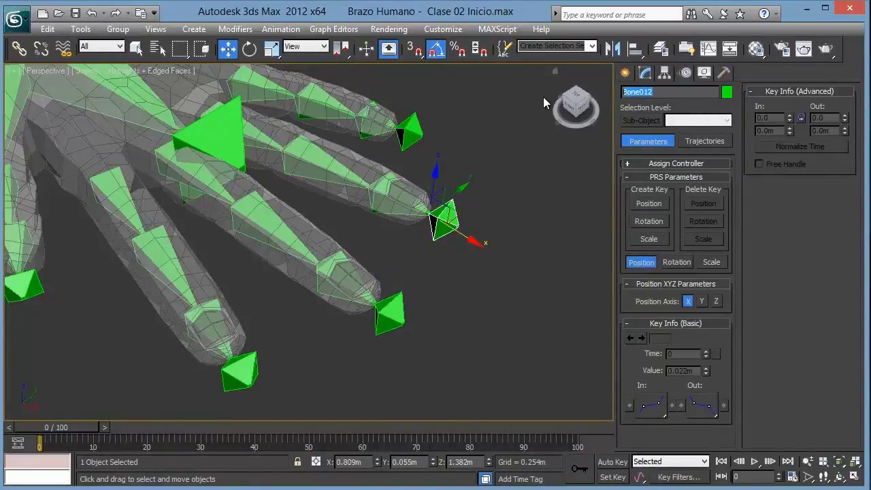
type("BoneRemate_finPulgar")
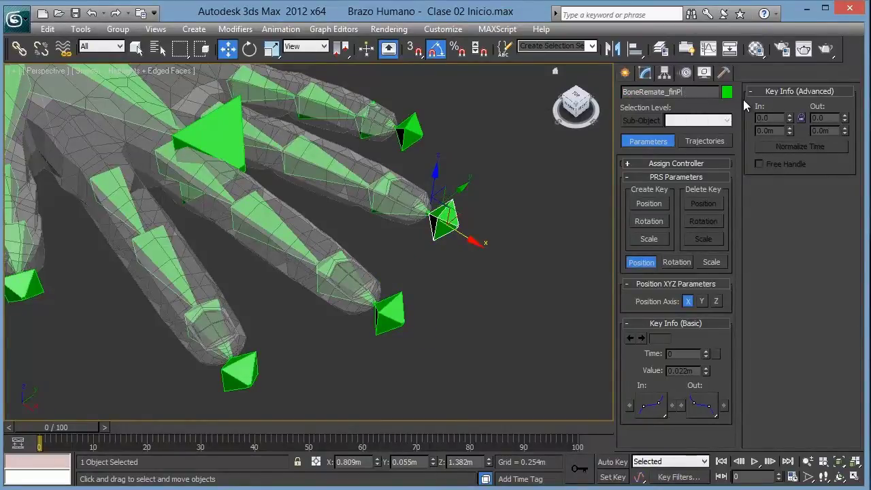
key("BackSpace")
key("BackSpace")
type("Anular")
Rename the pinky fingertip end bone Bone008 to BoneRemate_finMenique.
left_click(412, 129)
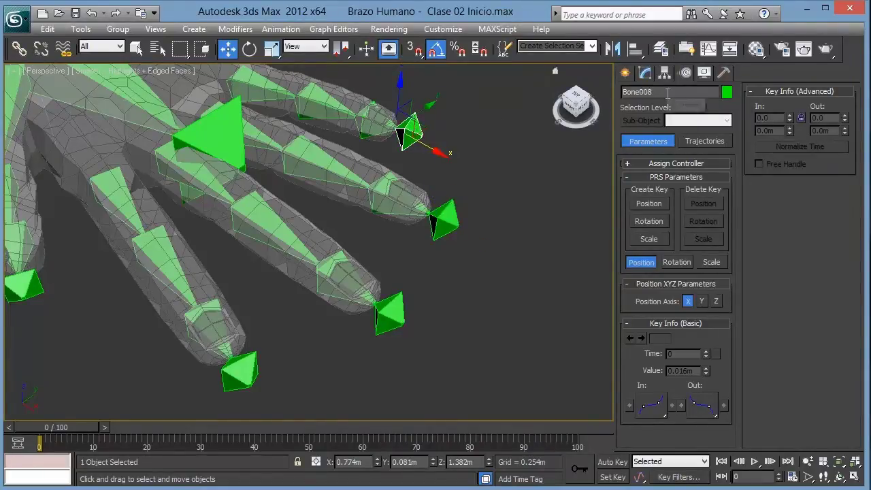
left_click(646, 92)
type("BoneRemate_finPulgar")
key("BackSpace")
key("BackSpace")
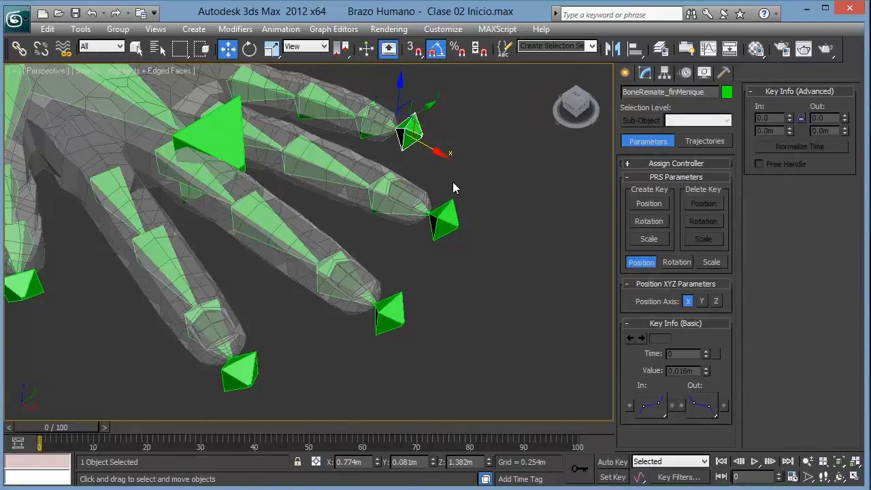
mouse_move(427, 174)
middle_mouse_down()
mouse_move(454, 175)
mouse_move(432, 193)
middle_mouse_up()
scroll(452, 176, "down", 3)
scroll(424, 177, "up", 3)
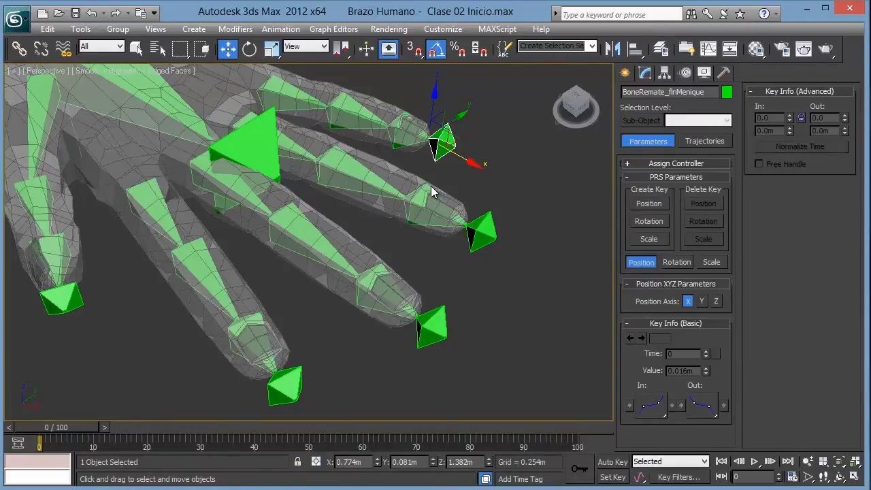
Rename the middle finger's base bone Bone013 to Bone_Medio_FL01.
middle_click_drag(343, 207, 373, 208)
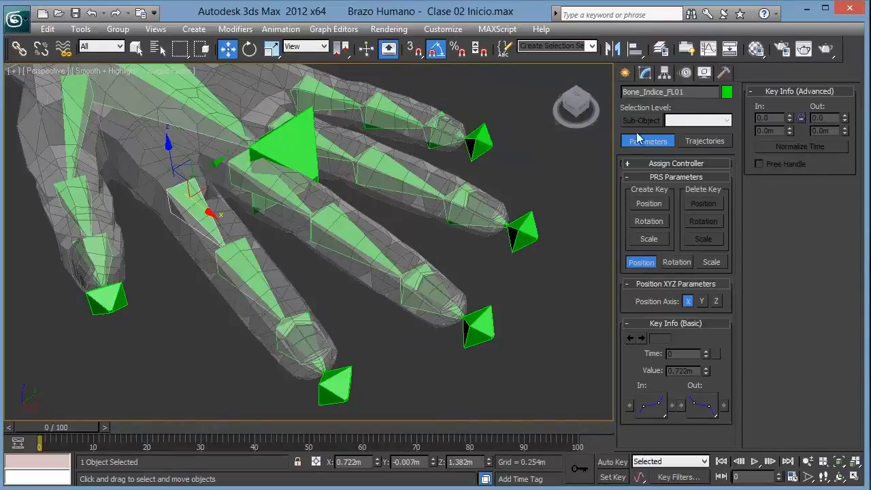
left_click(688, 95)
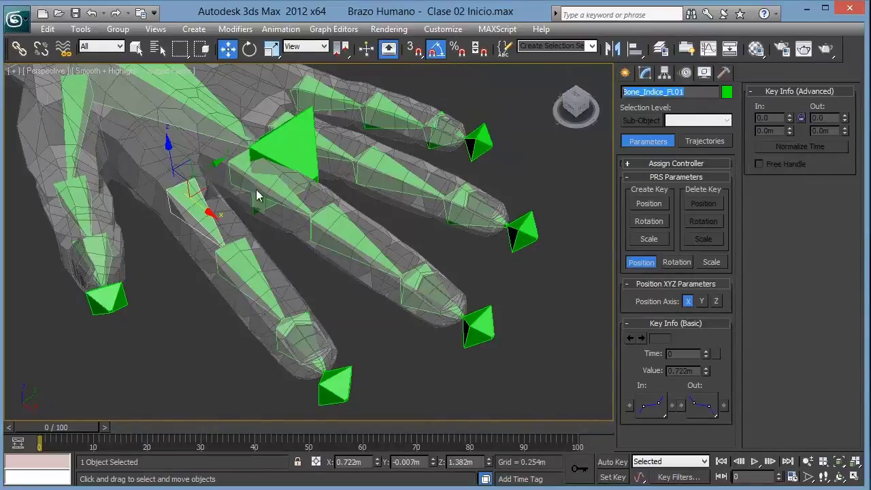
left_click(272, 192)
double_click(666, 92)
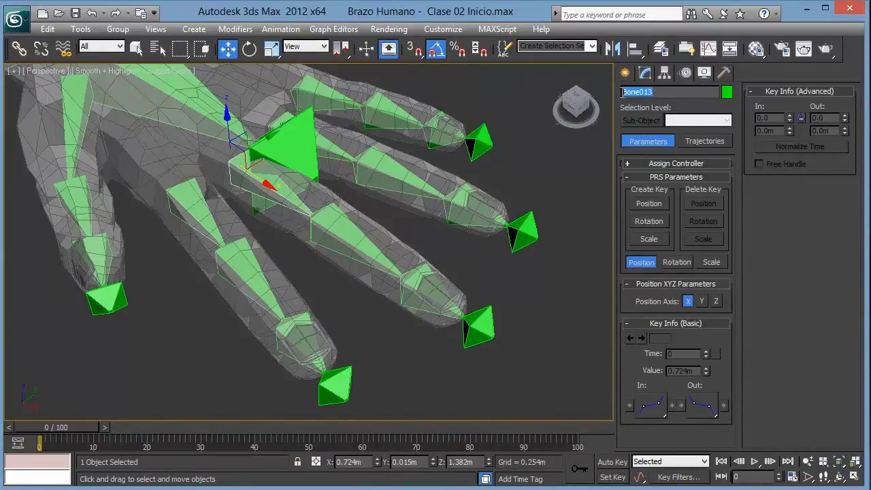
key("ctrl+v")
key("Left")
key("Left")
key("Left")
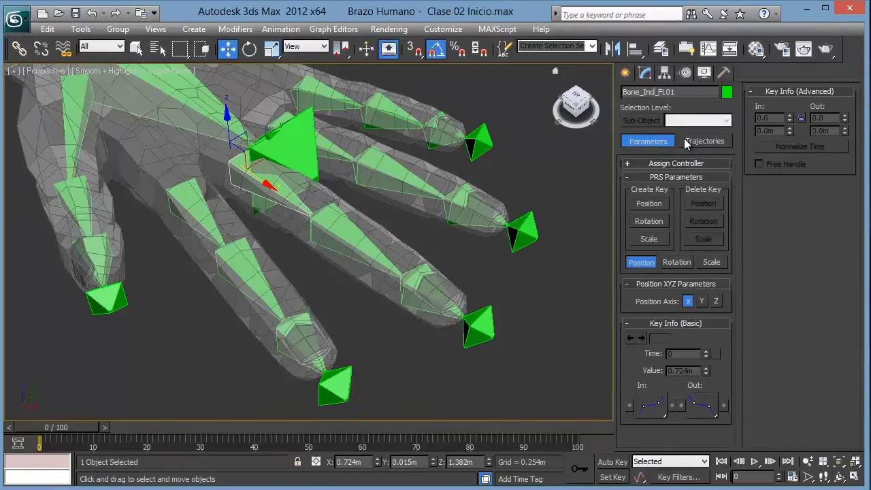
key("BackSpace")
key("BackSpace")
key("BackSpace")
type("Medio")
key("Return")
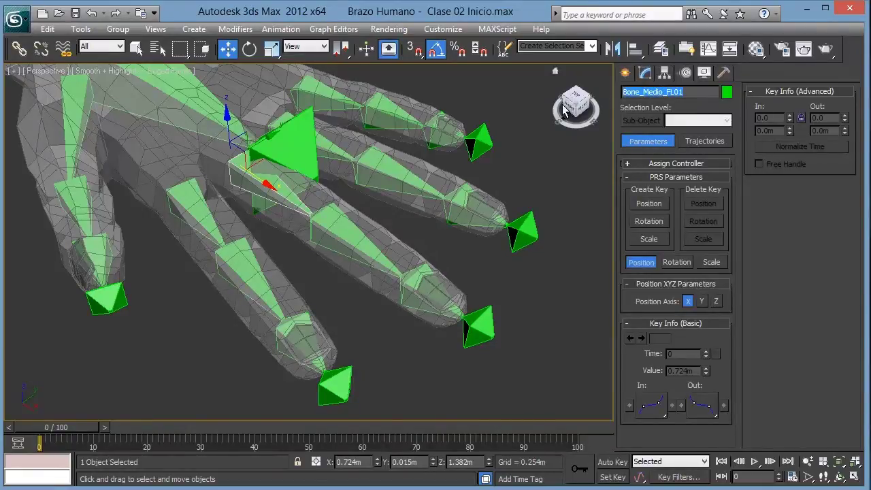
Name the next two middle-finger bones Bone_Medio_FL02 and Bone_Medio_FL03.
left_click(332, 227)
double_click(653, 92)
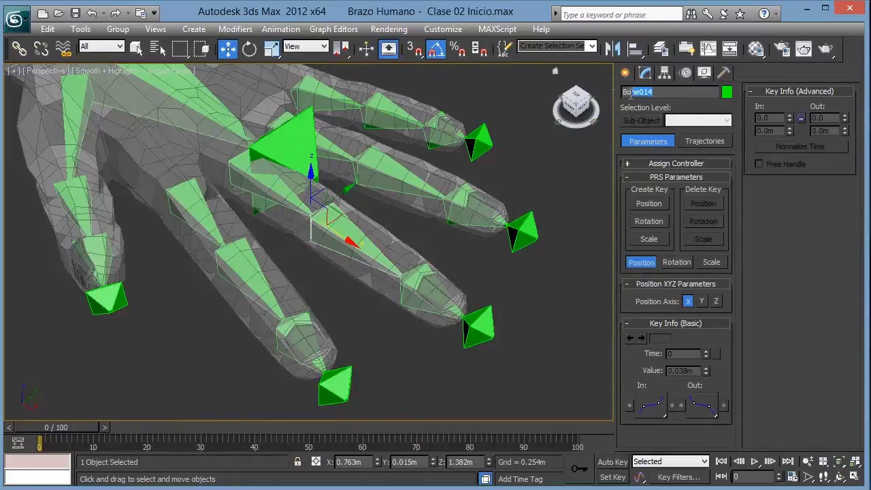
type("Bone_Medio_FL01")
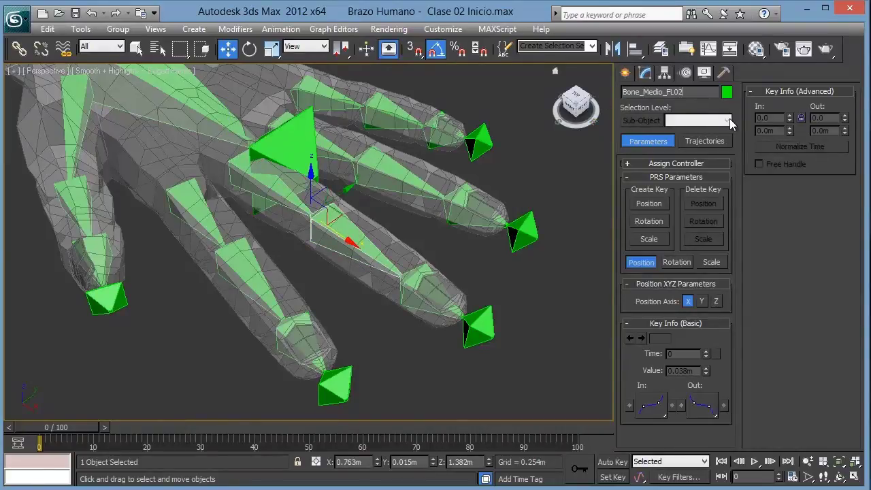
left_click(423, 278)
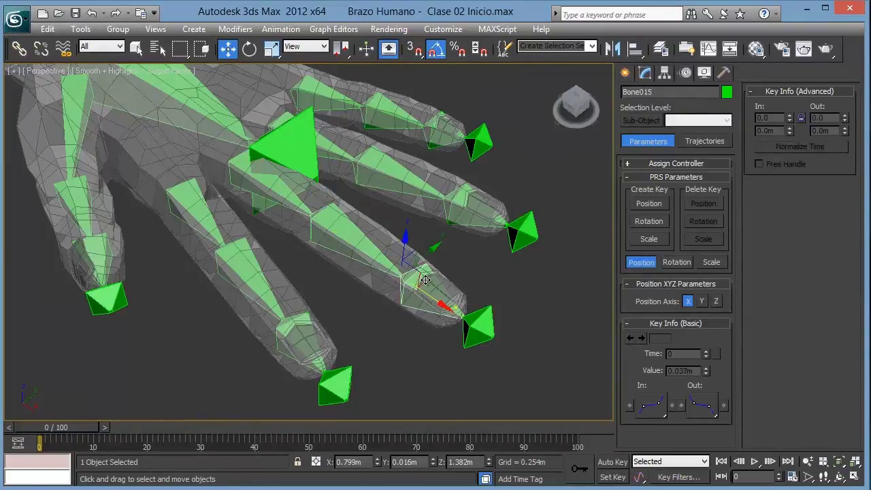
double_click(652, 92)
type("Bone_Medio_FL01")
key("BackSpace")
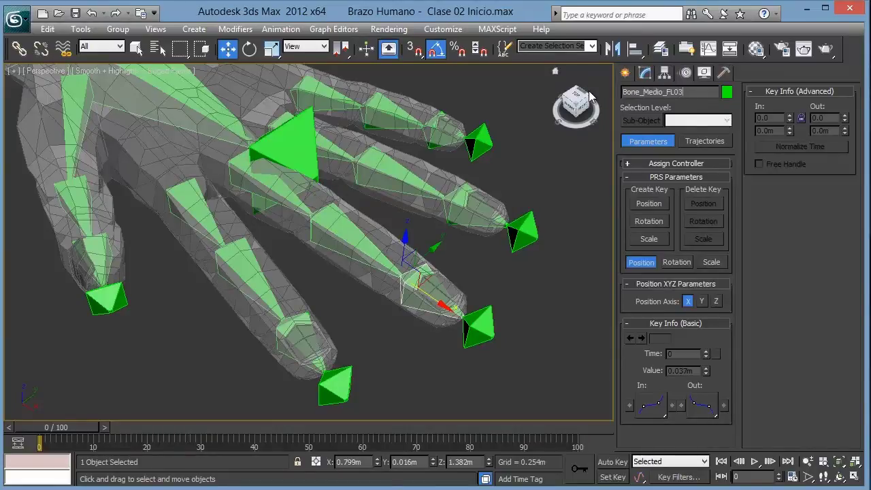
Rename the ring finger's first bone Bone009 to Bone_Anular_FL01.
left_click(348, 160)
double_click(653, 92)
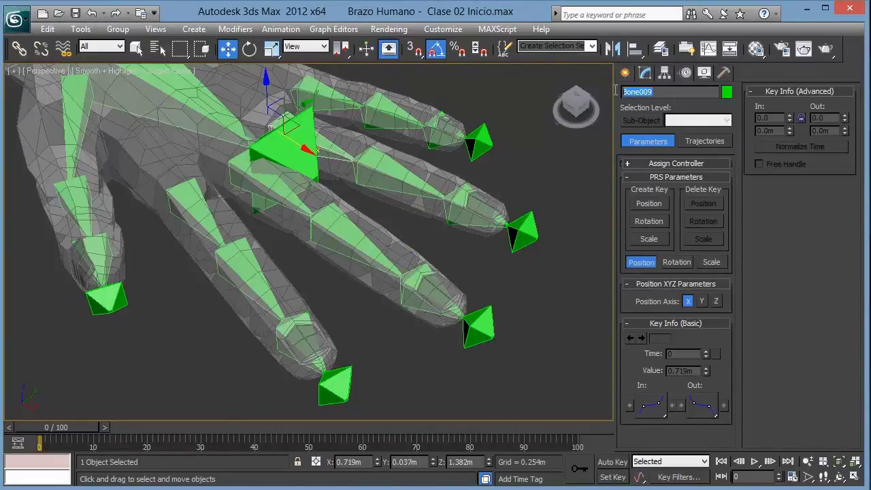
type("Bone_Medio_FL01")
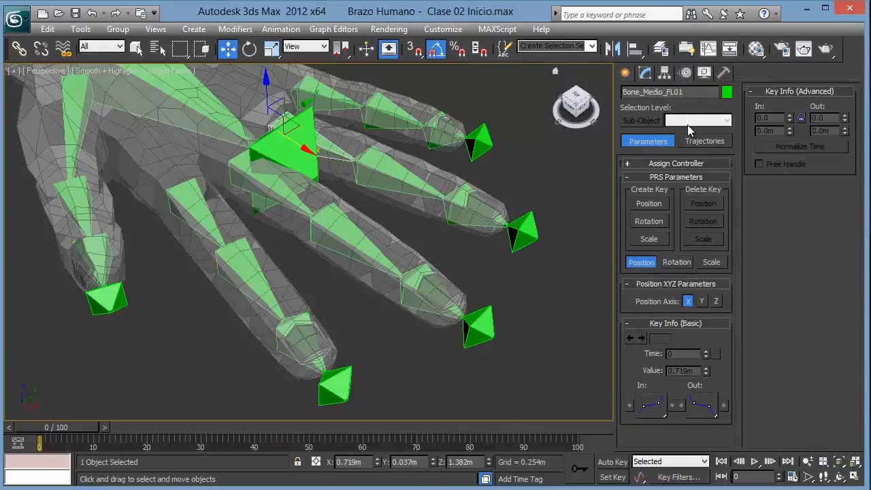
key("Left")
key("Left")
key("Left")
key("BackSpace")
key("BackSpace")
key("BackSpace")
type("Anul")
type("ar")
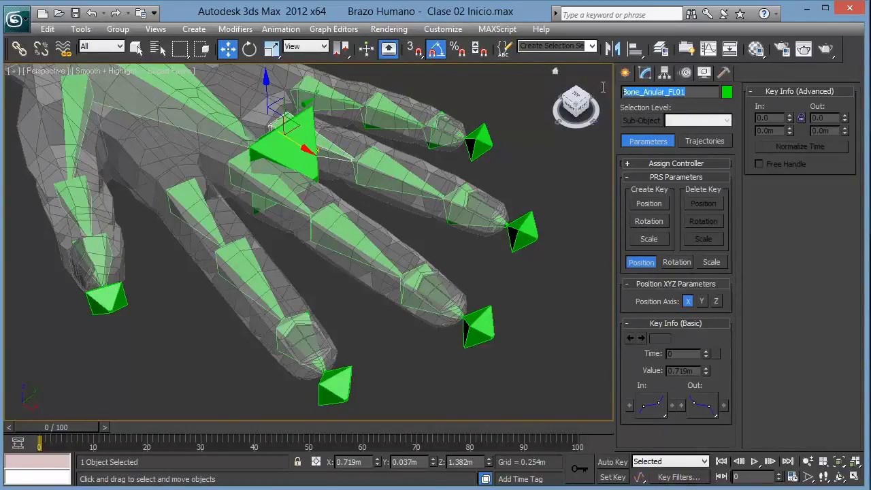
Rename ring-finger bones Bone010 and Bone011 to Bone_Anular_FL02 and Bone_Anular_FL03.
left_click(397, 179)
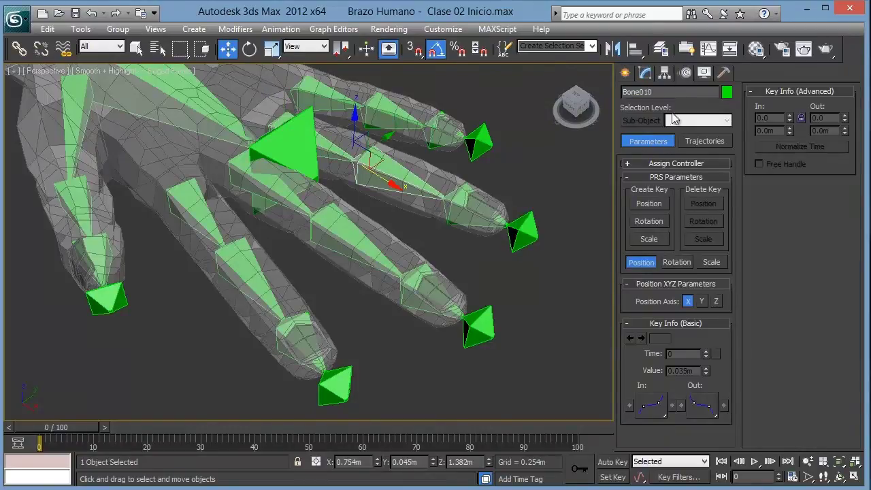
left_click(673, 92)
type("Bone_Anular_FL01")
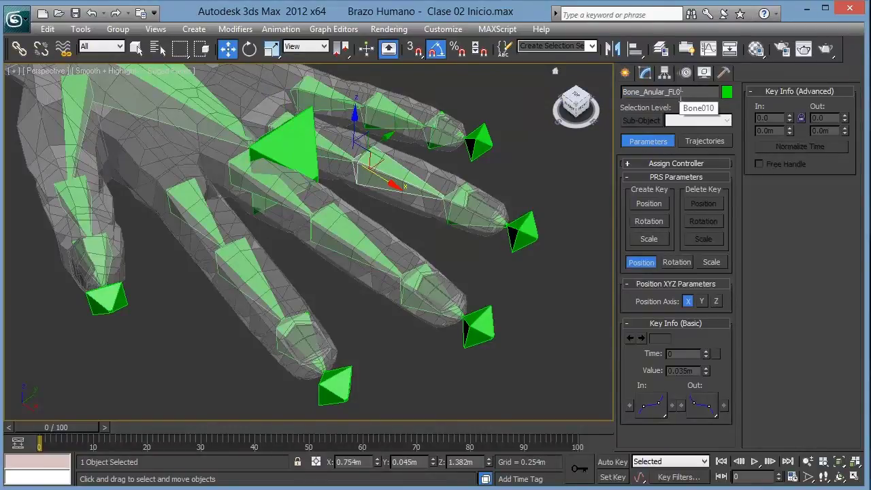
key("BackSpace")
type("2")
left_click(487, 206)
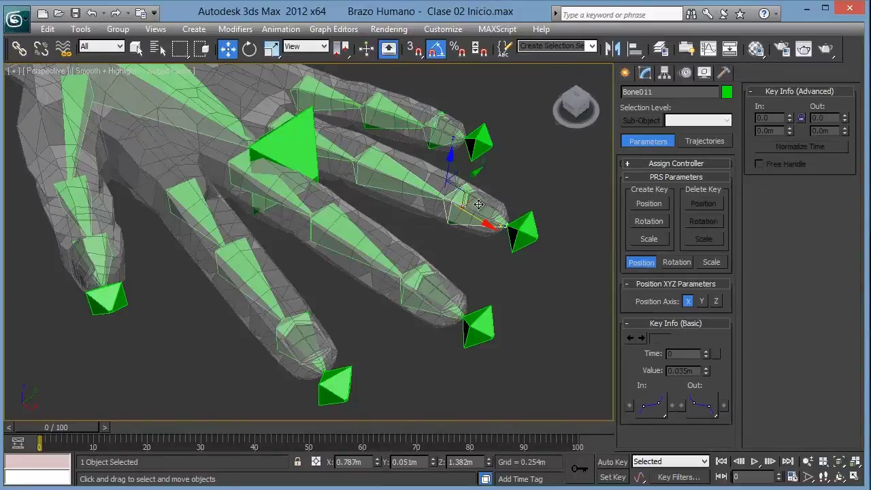
left_click(646, 92)
type("Bone_Anular_FL01")
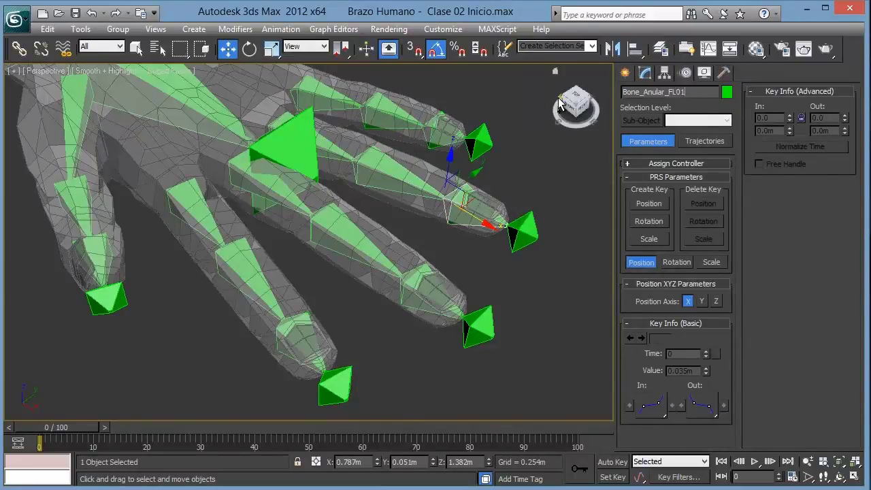
key("BackSpace")
Rename the little finger's first bone, Bone005, to Bone_Manique_FL01.
type("3")
middle_click_drag(161, 163, 326, 204, "alt")
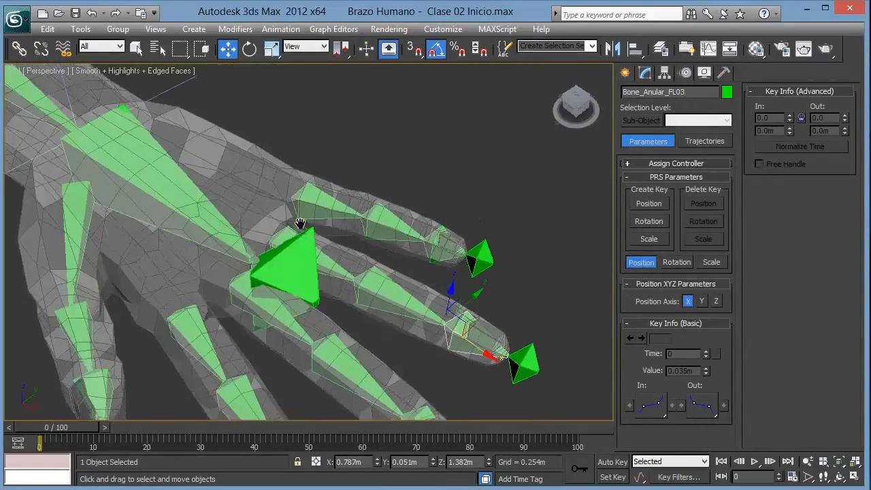
left_click(334, 209)
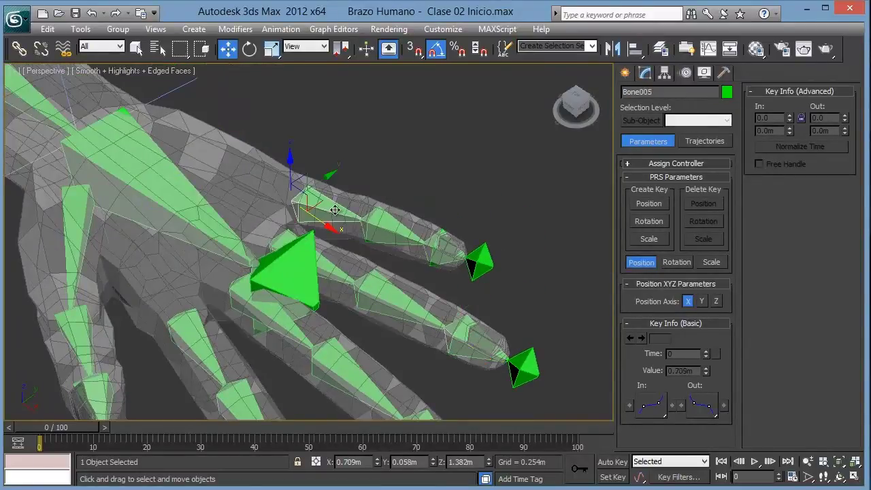
left_click(647, 92)
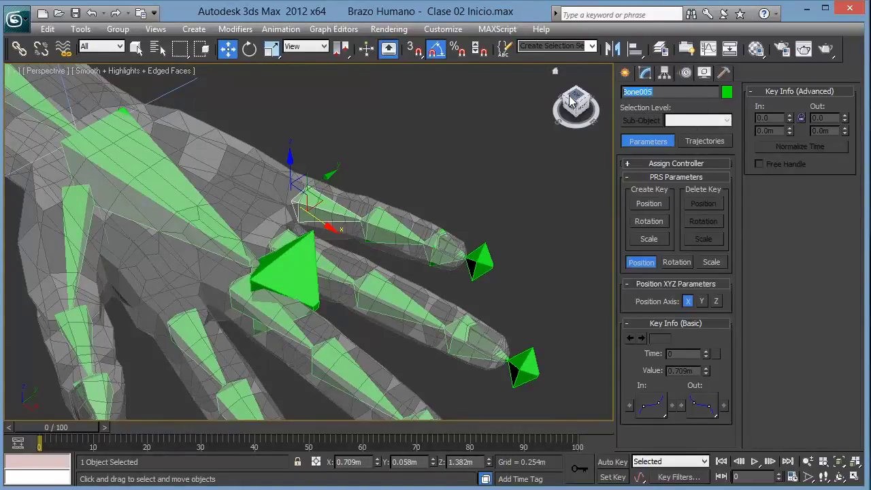
type("Bone_Anular_FL01")
left_click(662, 92)
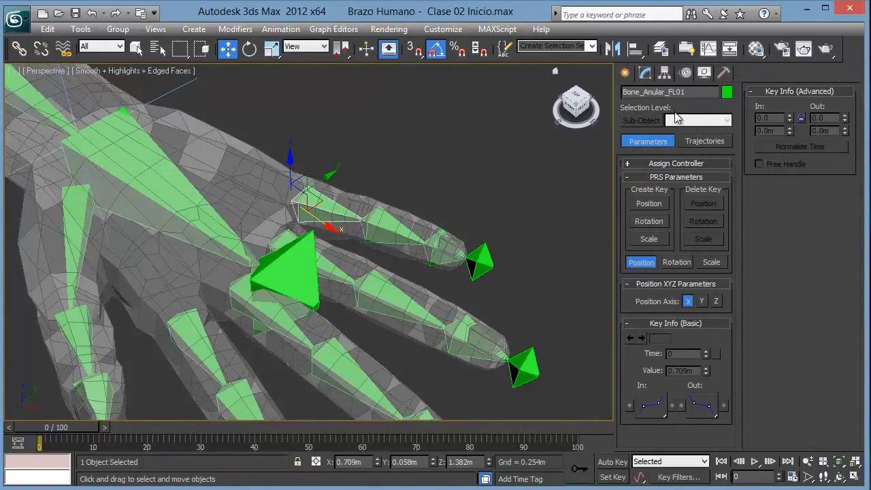
key("BackSpace")
key("BackSpace")
key("BackSpace")
key("BackSpace")
key("BackSpace")
key("BackSpace")
type("Man")
type("ique")
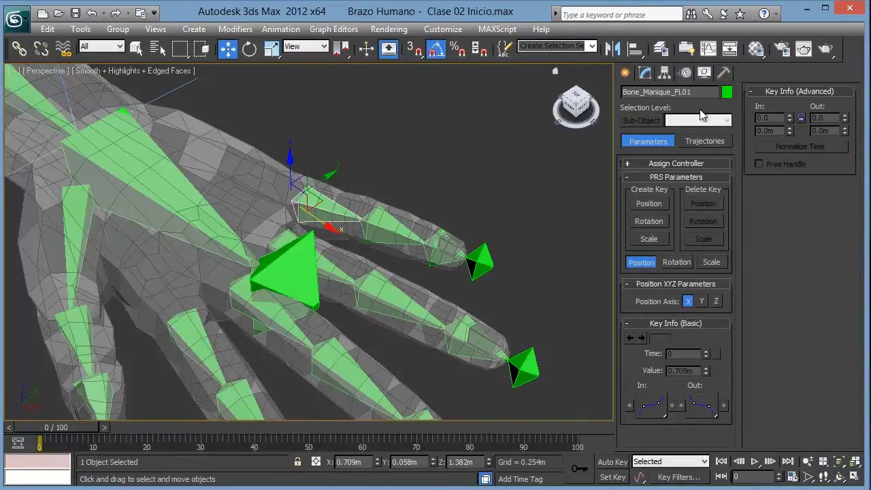
key("Return")
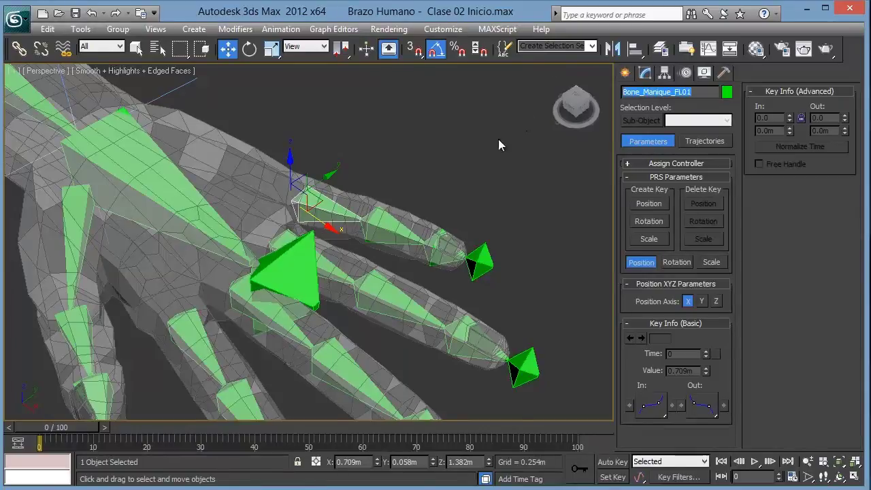
Rename Bone006 and Bone007 to Bone_Manique_FL02 and Bone_Manique_FL03, then deselect.
left_click(386, 224)
left_click(670, 94)
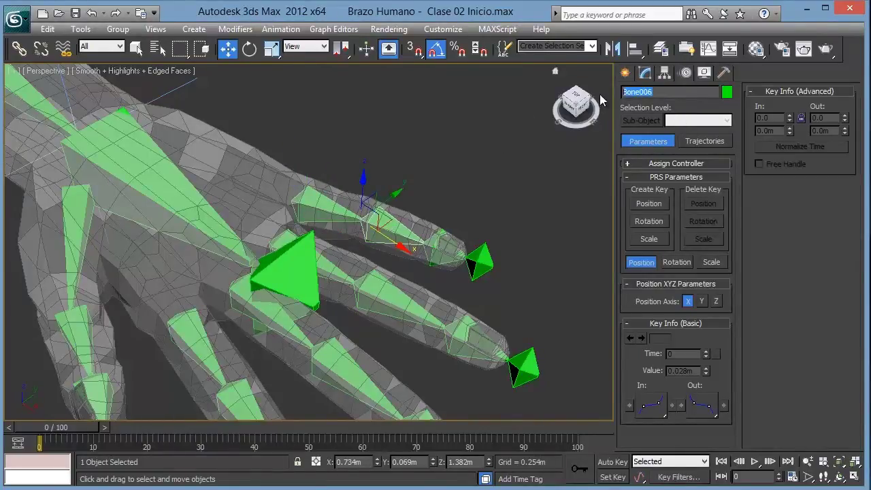
type("Bone_Manique_FL01")
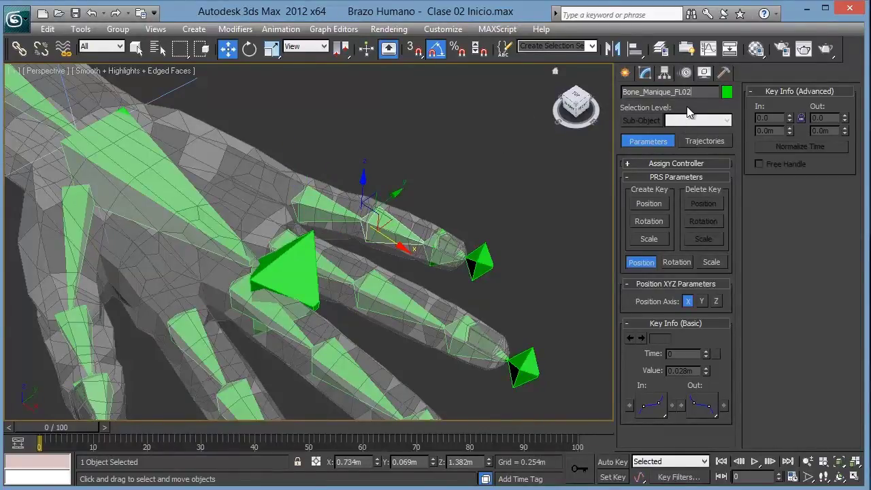
left_click(451, 250)
left_click(679, 91)
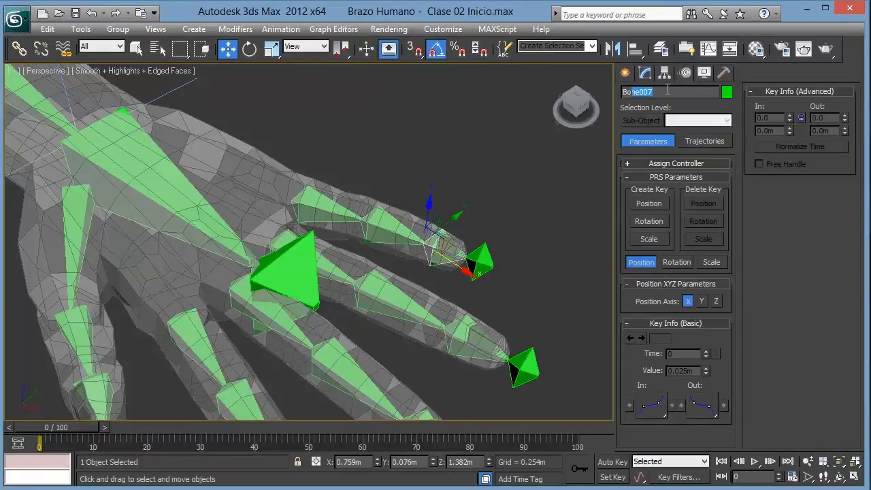
type("Bone_Manique_FL01")
key("BackSpace")
type("3")
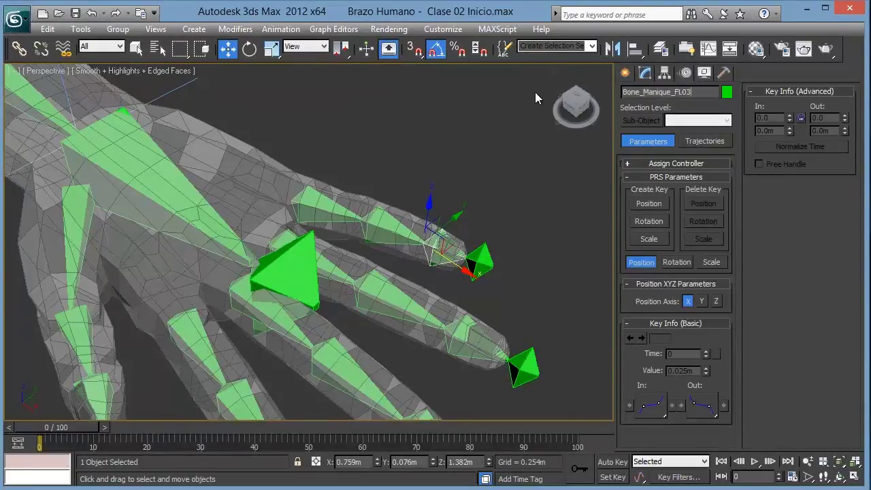
left_click(405, 227)
Frame the whole arm in the Top view using zoom extents.
scroll(412, 141, "down", 5)
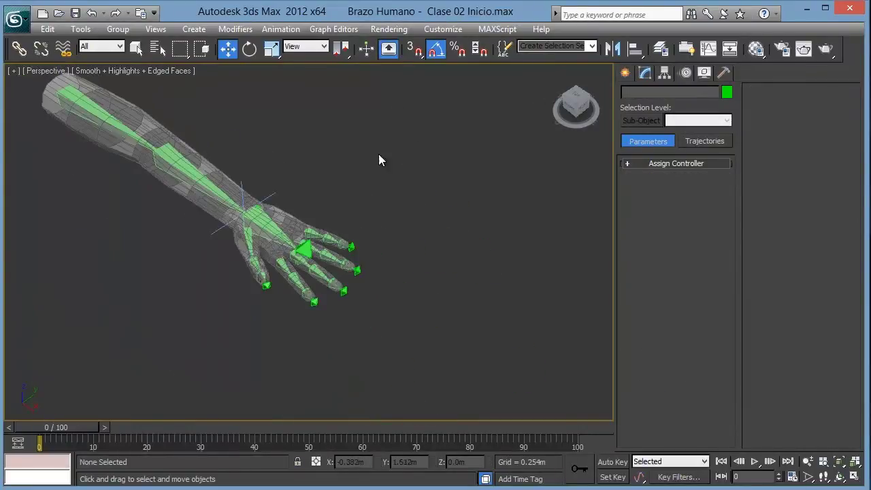
middle_click_drag(379, 154, 406, 176)
scroll(407, 176, "up", 2)
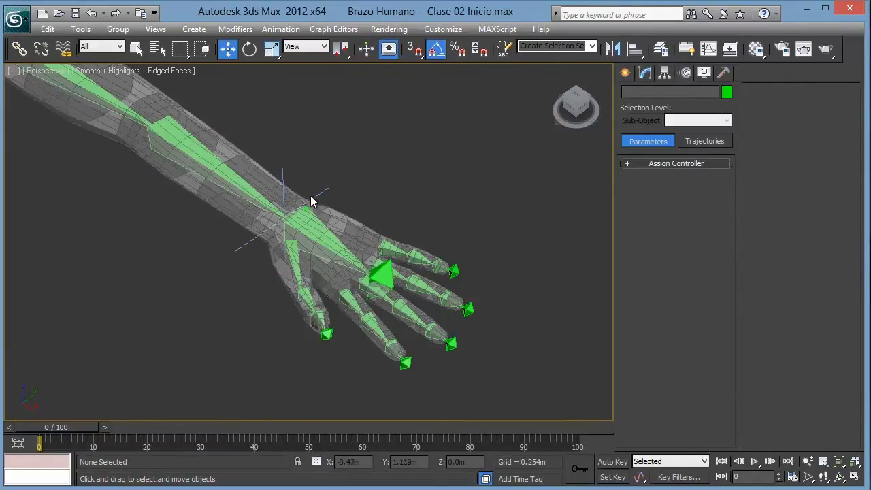
scroll(243, 184, "up", 1)
scroll(136, 140, "up", 2)
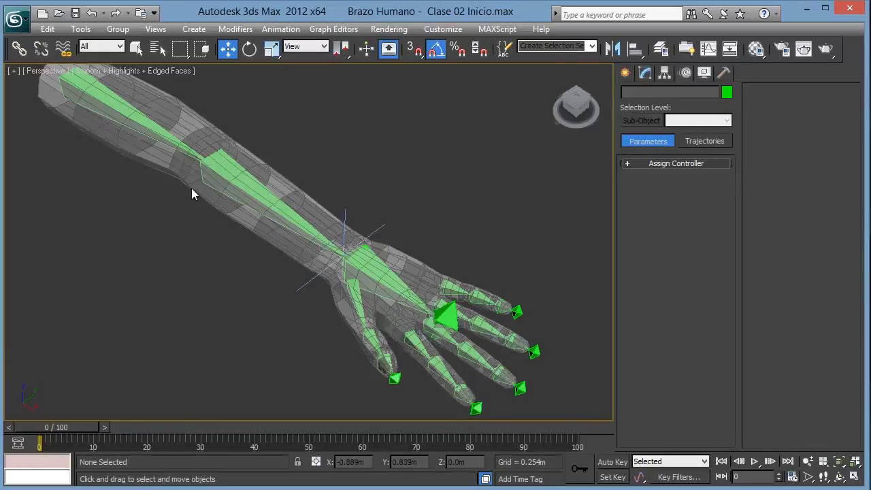
left_click(167, 139)
left_click(397, 174)
key("t")
key("z")
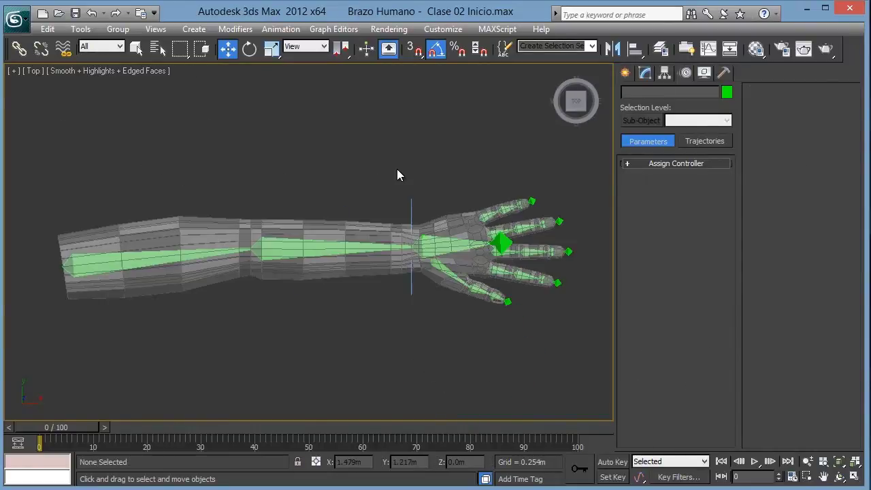
Swing the arm with IK Chain001's goal, leaving it resting at the wrist.
left_click(411, 211)
mouse_move(432, 230)
left_mouse_down()
mouse_move(301, 204)
mouse_move(549, 214)
mouse_move(417, 229)
mouse_move(475, 222)
mouse_move(426, 231)
left_mouse_up()
left_click(381, 321)
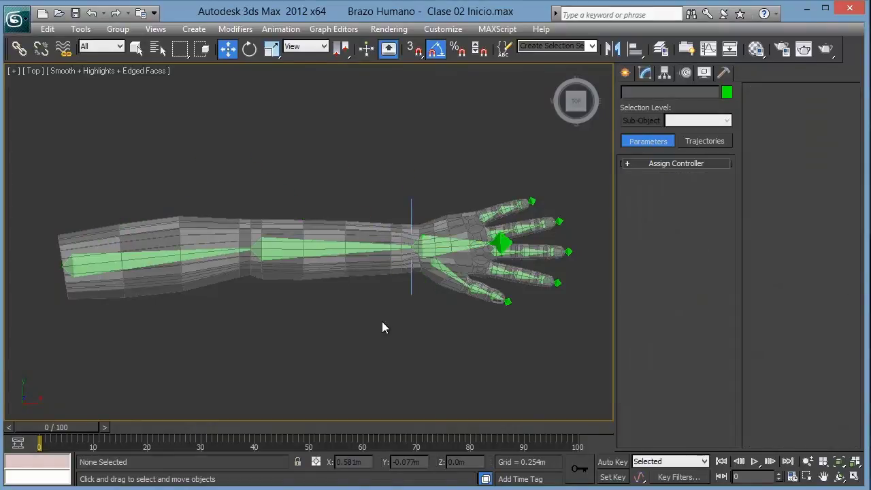